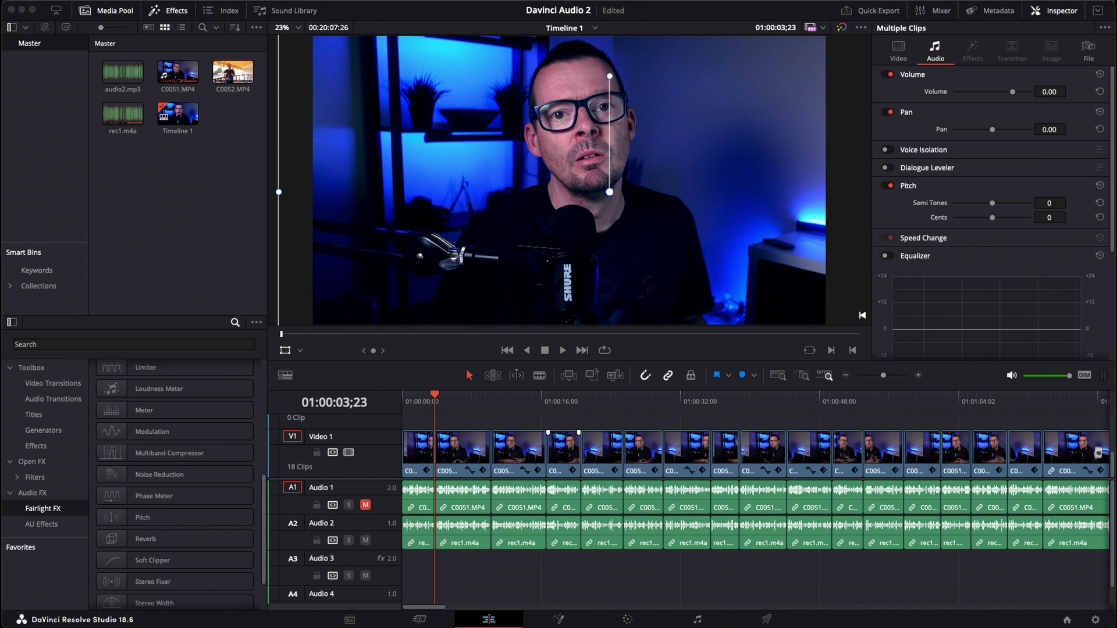
Normalize all clips on Audio 1 and Audio 2 using Sample Peak Program mode with independent levels.
{"action": "mouse_move", "coordinate": [421, 537]}
{"action": "left_mouse_down"}
{"action": "mouse_move", "coordinate": [753, 549]}
{"action": "mouse_move", "coordinate": [913, 538]}
{"action": "left_mouse_up"}
{"action": "scroll", "coordinate": [836, 588], "scroll_direction": "right", "scroll_amount": 8}
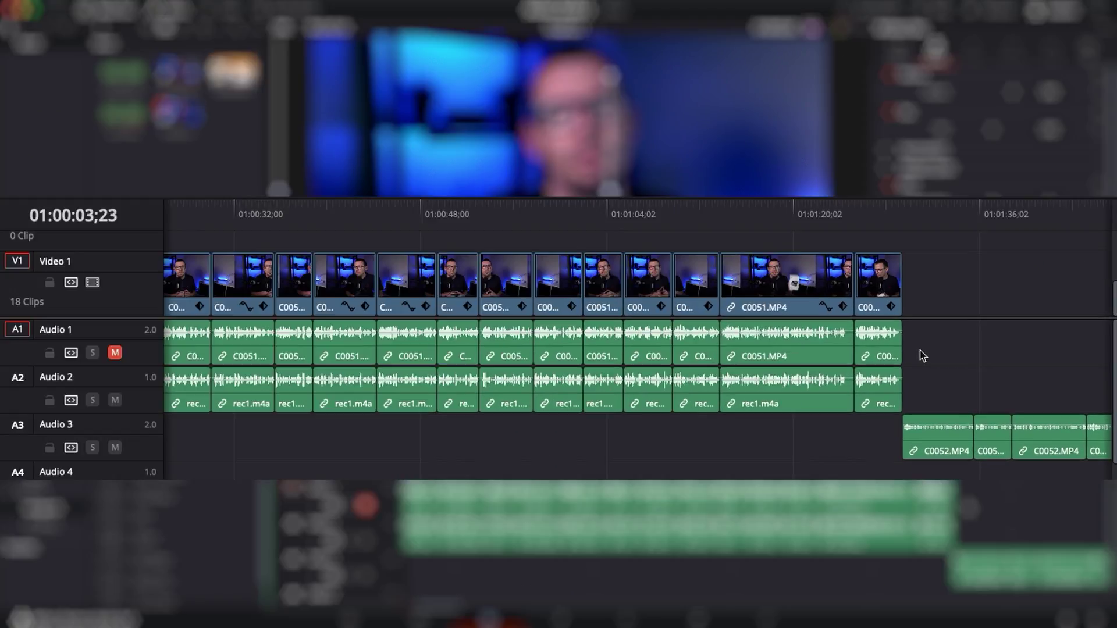
{"action": "left_click_drag", "start_coordinate": [922, 356], "coordinate": [165, 372]}
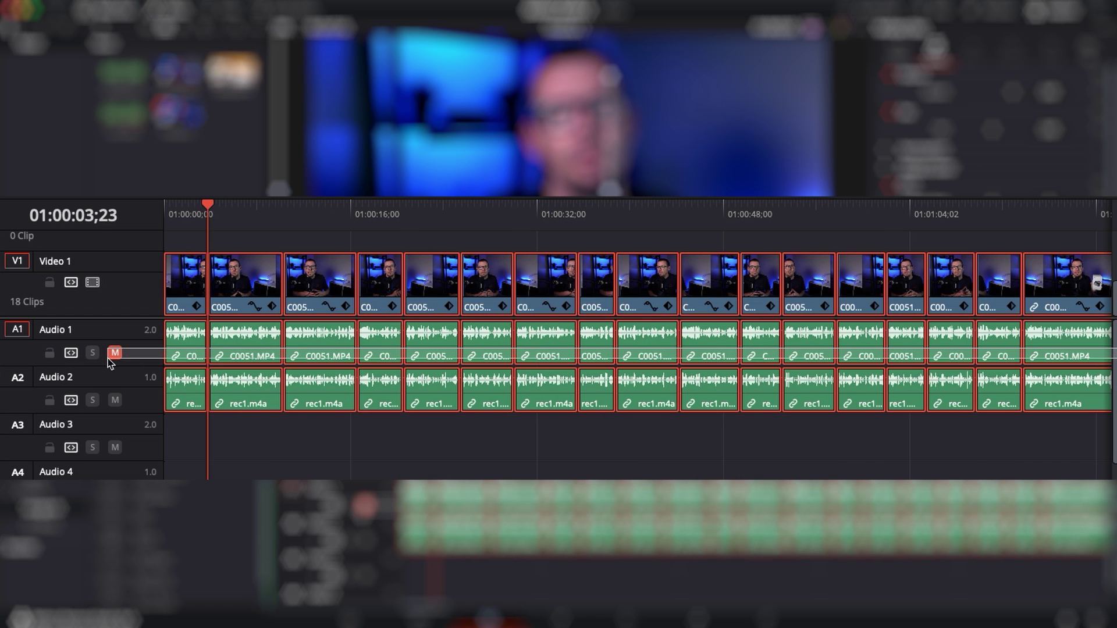
{"action": "right_click", "coordinate": [323, 384]}
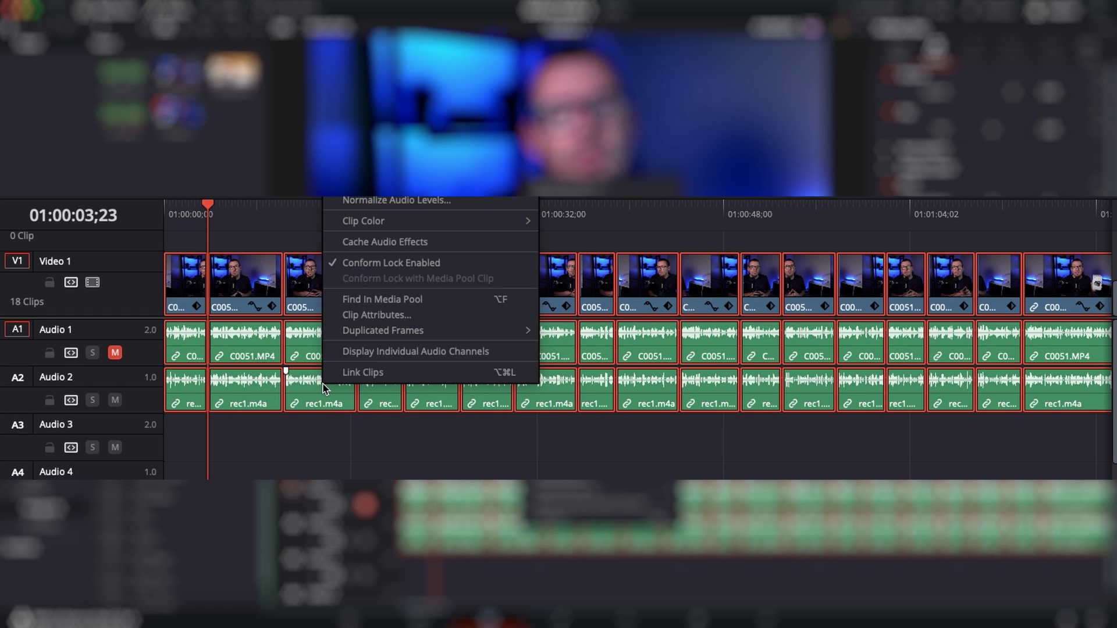
{"action": "left_click", "coordinate": [465, 204]}
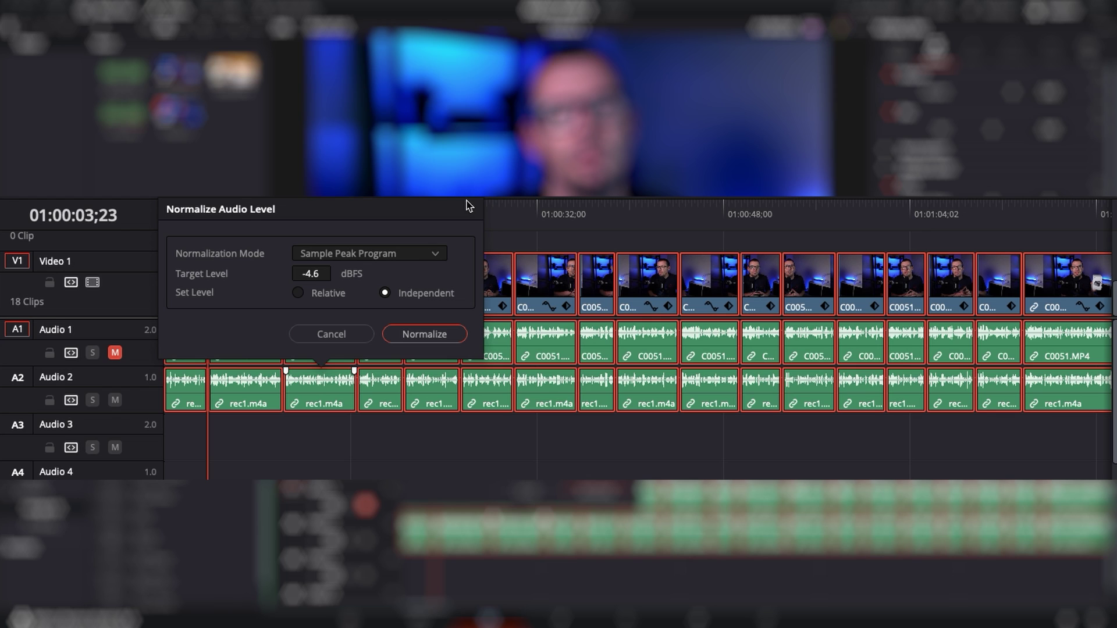
{"action": "left_click_drag", "start_coordinate": [329, 274], "coordinate": [336, 273]}
{"action": "left_click", "coordinate": [427, 335]}
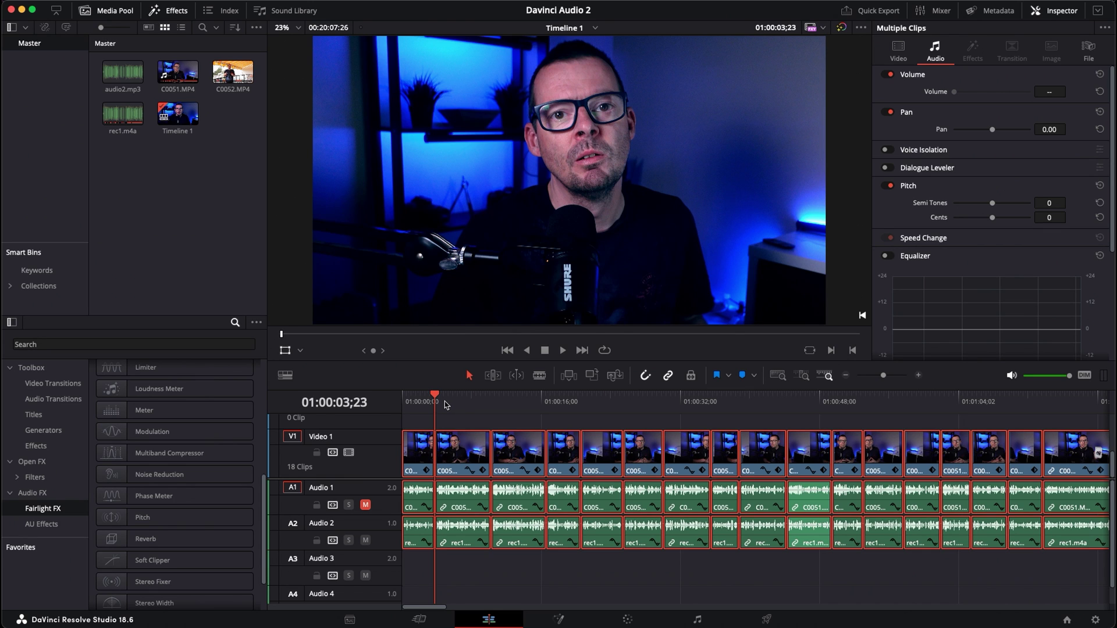
Play the normalized dialogue from near the start of the timeline, then deselect all the clips.
{"action": "key", "text": "Right"}
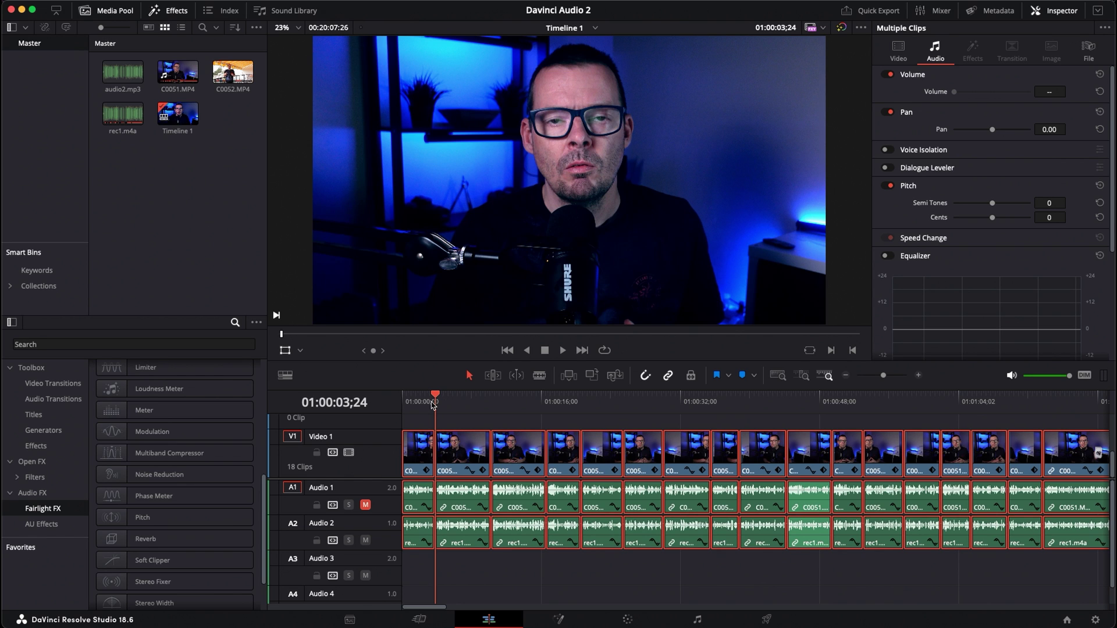
{"action": "left_click", "coordinate": [408, 406]}
{"action": "key", "text": "space"}
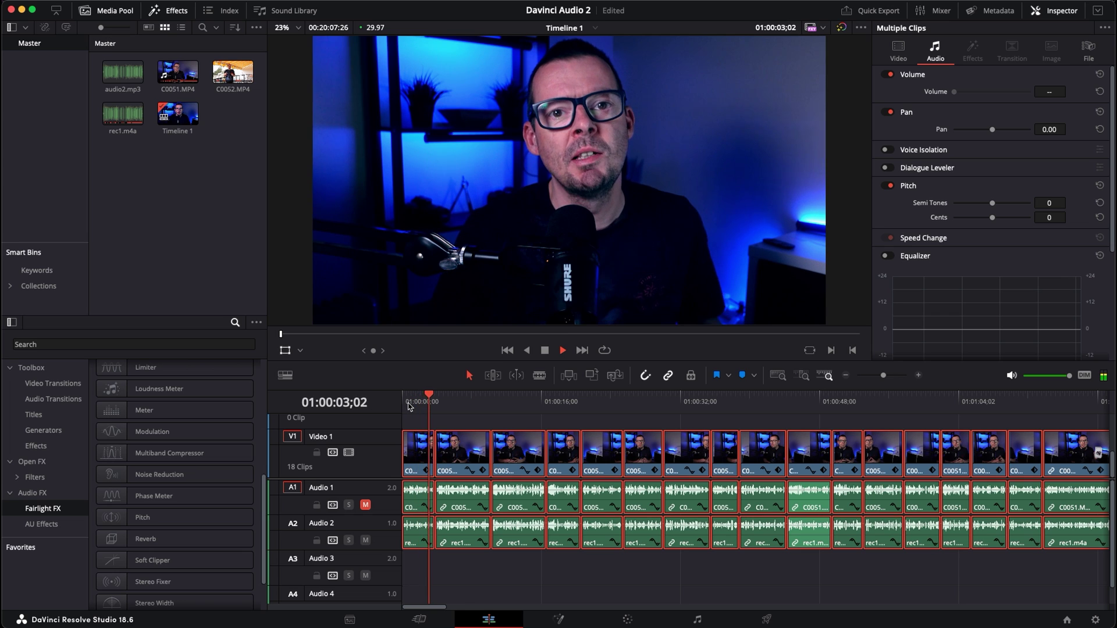
{"action": "key", "text": "space"}
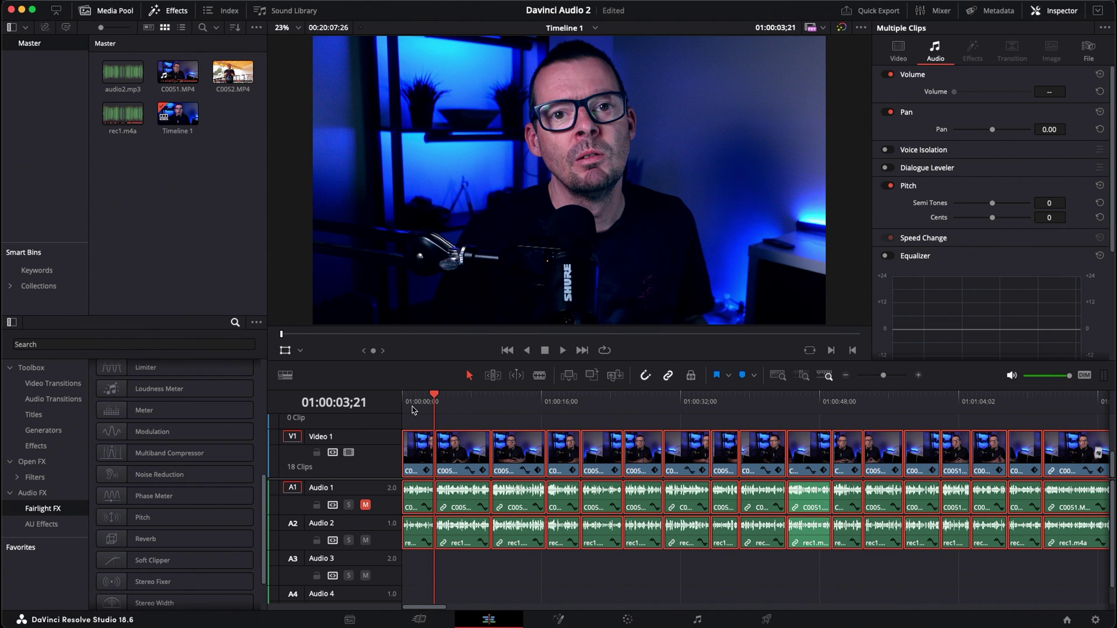
{"action": "left_click", "coordinate": [512, 579]}
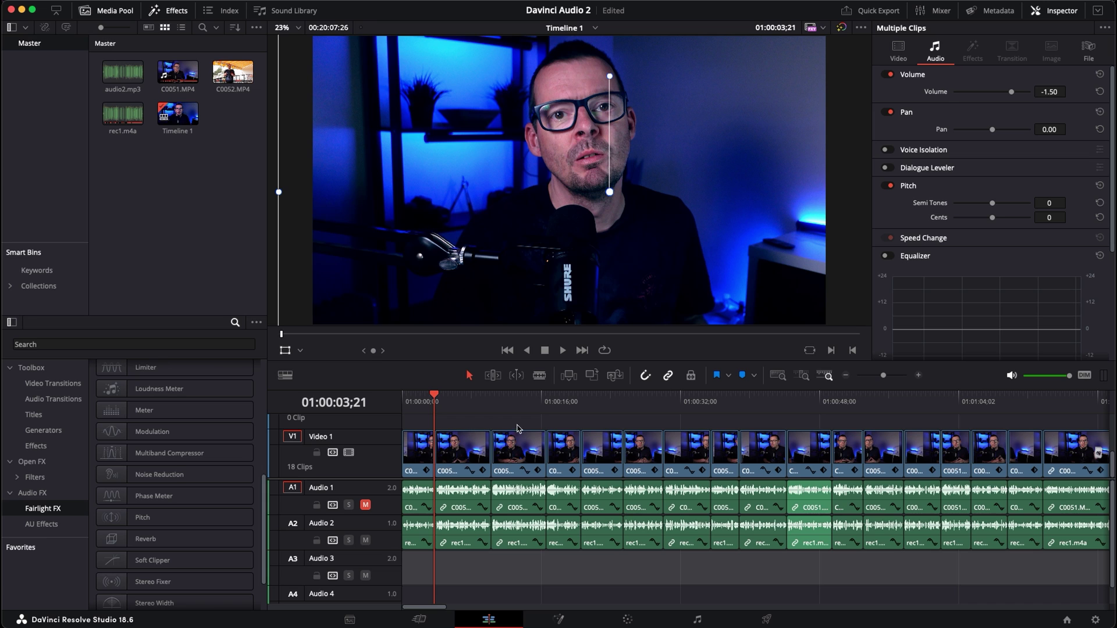
Switch to the Fairlight page and play the opening seconds of the timeline to check the Audio 2 mixer levels.
{"action": "left_click", "coordinate": [698, 621]}
{"action": "mouse_move", "coordinate": [13, 201]}
{"action": "left_mouse_down"}
{"action": "mouse_move", "coordinate": [129, 195]}
{"action": "mouse_move", "coordinate": [113, 406]}
{"action": "mouse_move", "coordinate": [22, 392]}
{"action": "mouse_move", "coordinate": [62, 148]}
{"action": "left_mouse_up"}
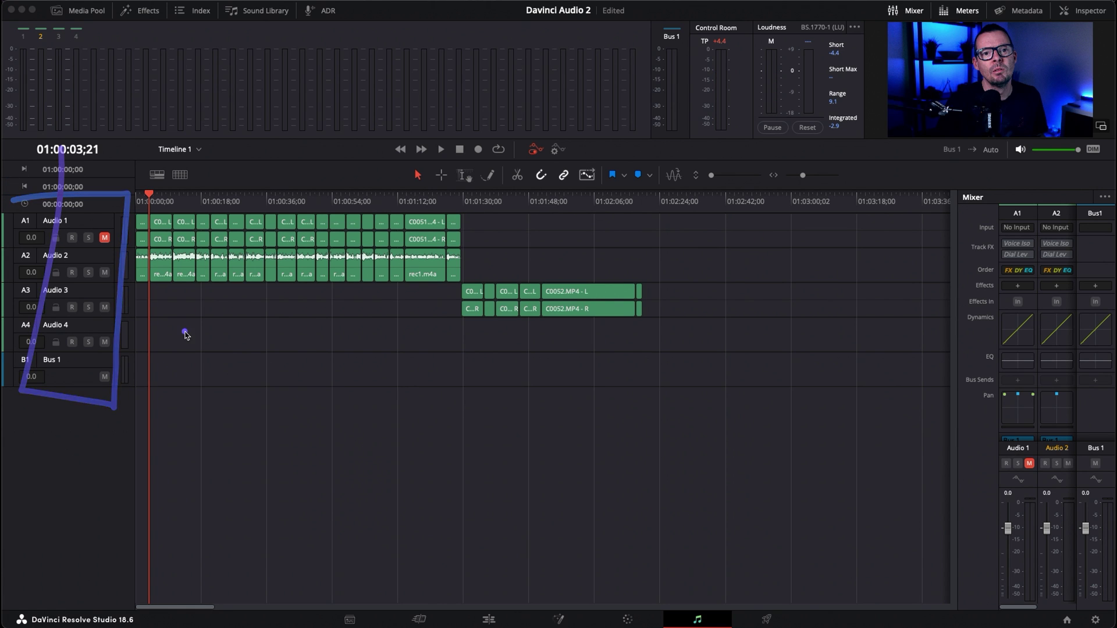
{"action": "left_click_drag", "start_coordinate": [150, 258], "coordinate": [460, 258]}
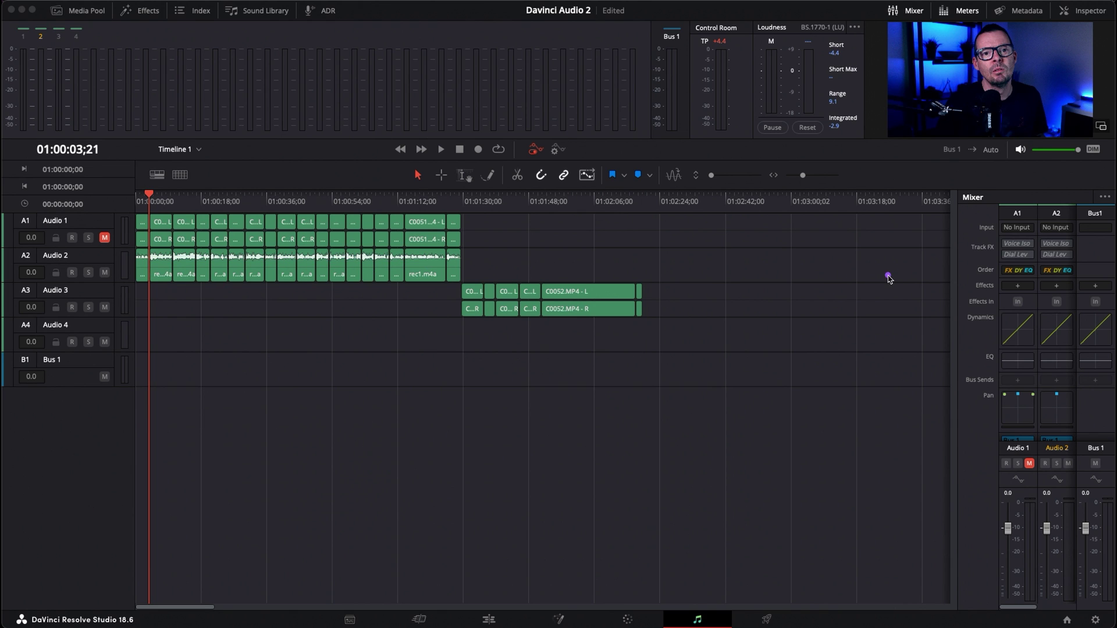
{"action": "mouse_move", "coordinate": [1016, 195]}
{"action": "left_mouse_down"}
{"action": "mouse_move", "coordinate": [1115, 203]}
{"action": "mouse_move", "coordinate": [1116, 256]}
{"action": "mouse_move", "coordinate": [1001, 273]}
{"action": "mouse_move", "coordinate": [972, 255]}
{"action": "mouse_move", "coordinate": [975, 202]}
{"action": "mouse_move", "coordinate": [1079, 197]}
{"action": "left_mouse_up"}
{"action": "mouse_move", "coordinate": [1055, 204]}
{"action": "left_mouse_down"}
{"action": "mouse_move", "coordinate": [1043, 226]}
{"action": "mouse_move", "coordinate": [1066, 207]}
{"action": "mouse_move", "coordinate": [1051, 200]}
{"action": "mouse_move", "coordinate": [1044, 515]}
{"action": "mouse_move", "coordinate": [1060, 516]}
{"action": "mouse_move", "coordinate": [1065, 492]}
{"action": "mouse_move", "coordinate": [1080, 211]}
{"action": "left_mouse_up"}
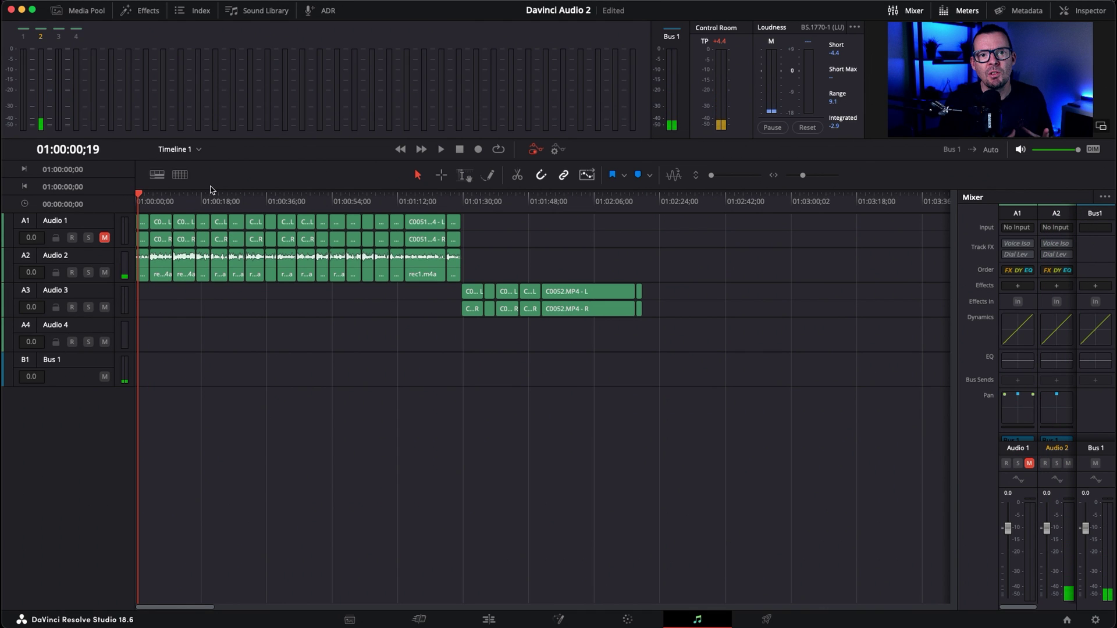
{"action": "key", "text": "space"}
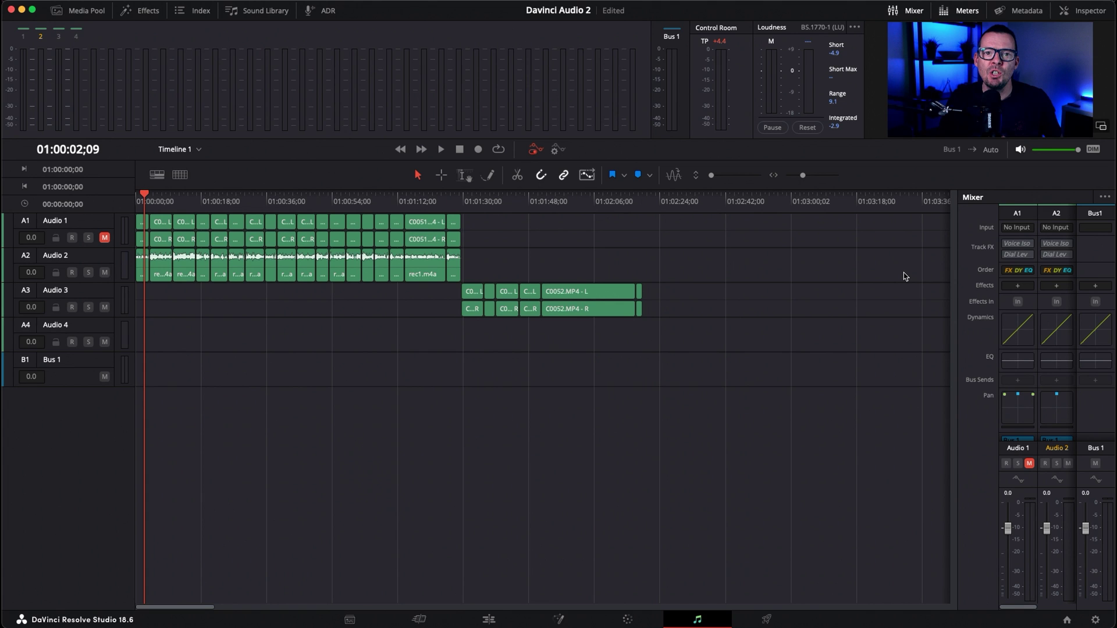
Open the equalizer for Audio 2, enable Band 1 and Band 6, and listen to the dialogue.
{"action": "left_click", "coordinate": [1053, 366]}
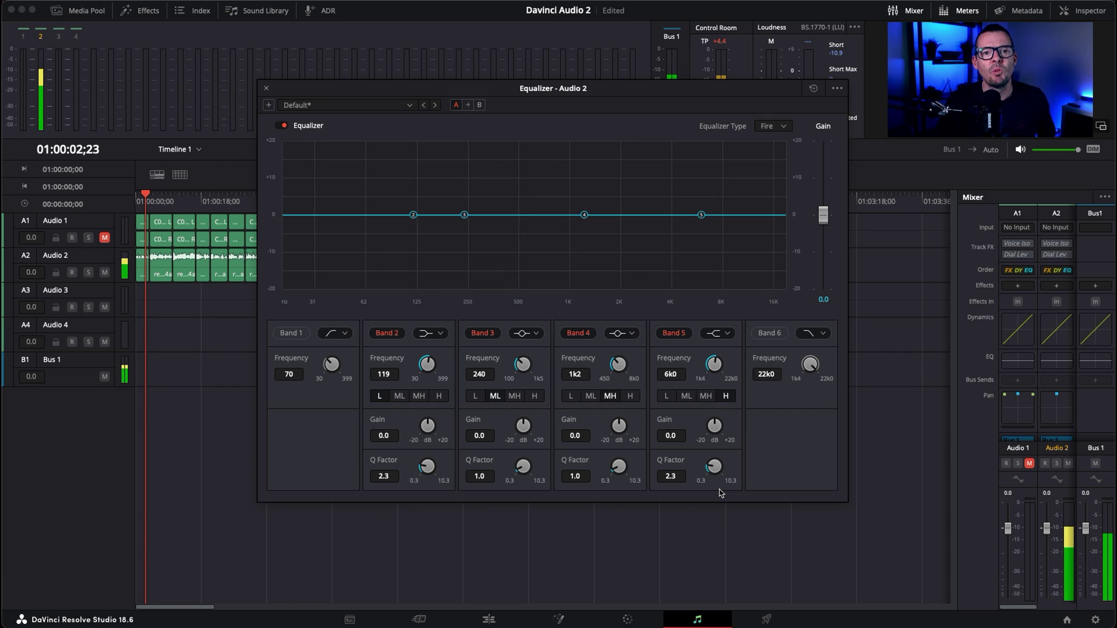
{"action": "key", "text": "space"}
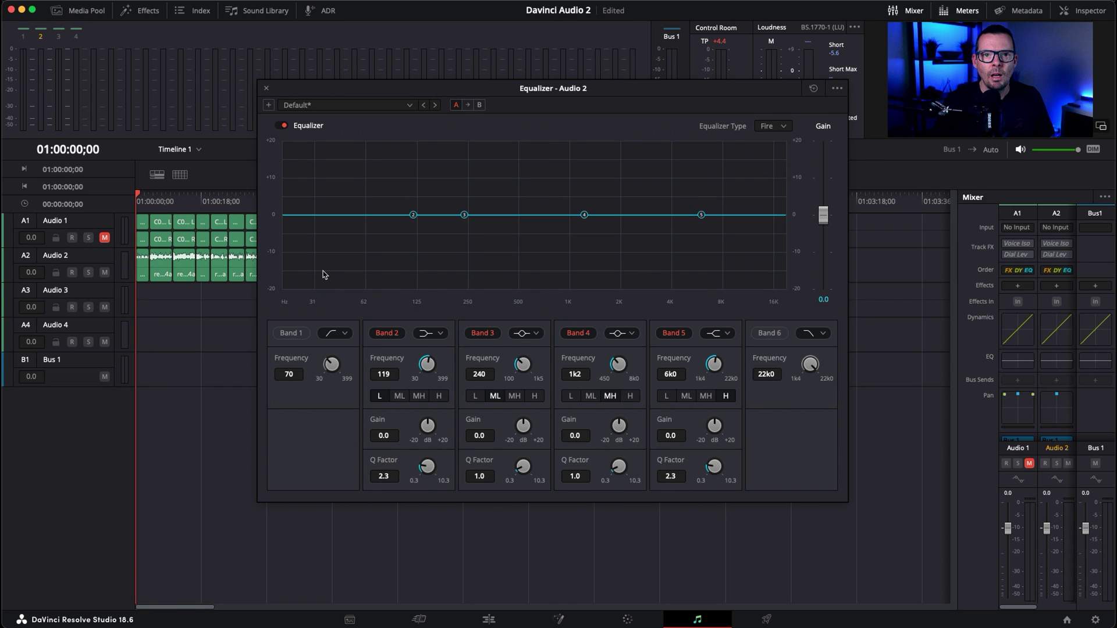
{"action": "left_click", "coordinate": [289, 333]}
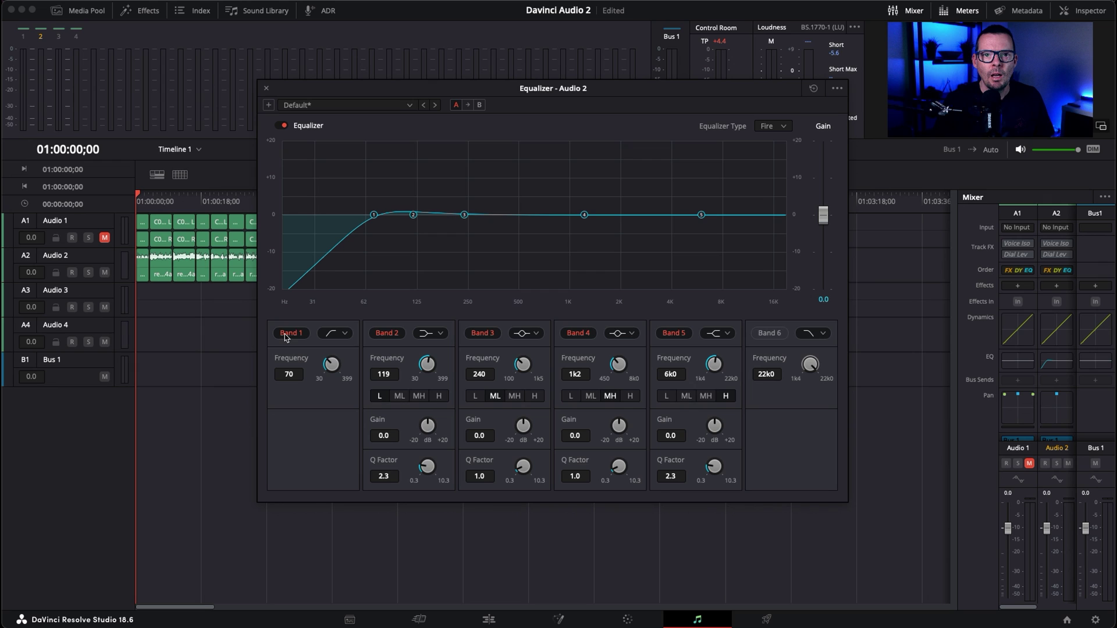
{"action": "left_click", "coordinate": [762, 334]}
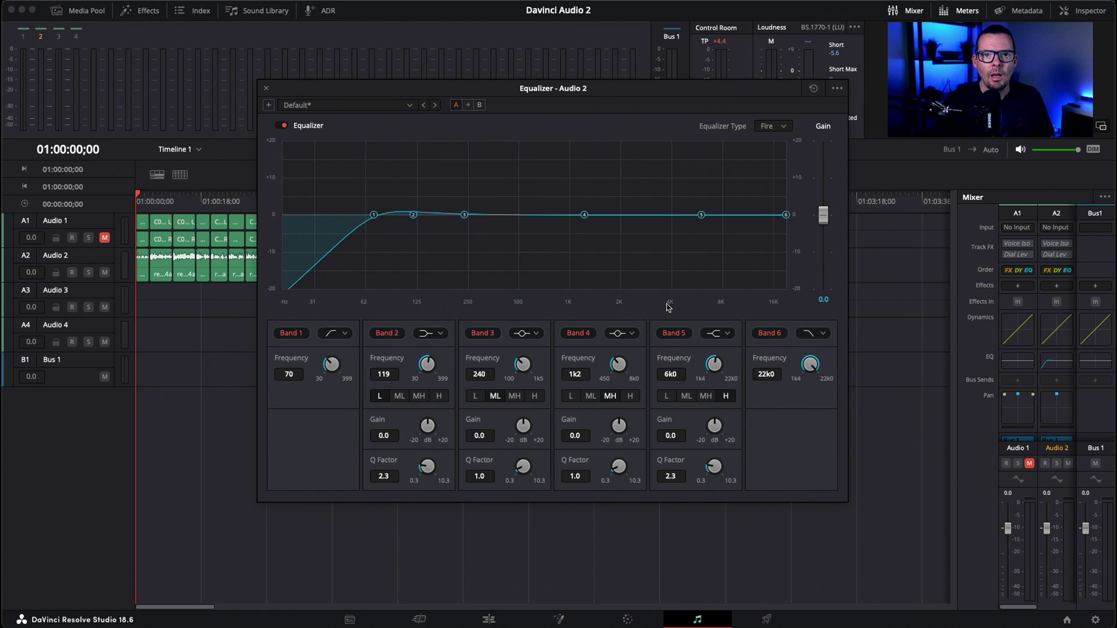
{"action": "key", "text": "space"}
{"action": "key", "text": "space"}
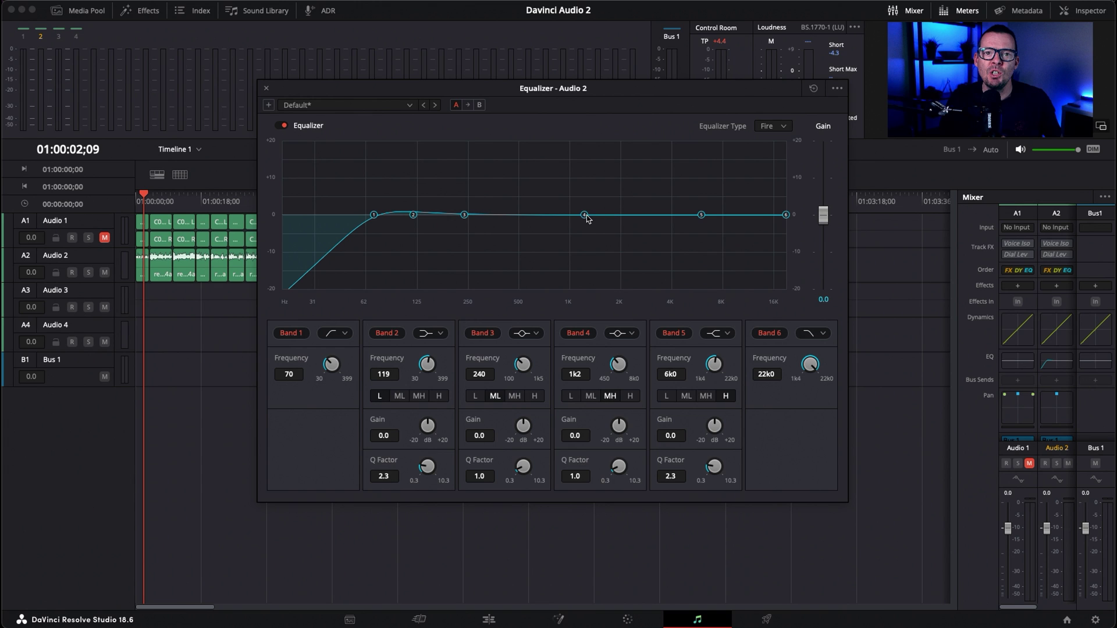
Boost equalizer Band 4 to about +13.5 dB during playback, then cut it to about -9.4 dB at 1.2 kHz.
{"action": "key", "text": "space"}
{"action": "left_click_drag", "start_coordinate": [587, 216], "coordinate": [582, 168]}
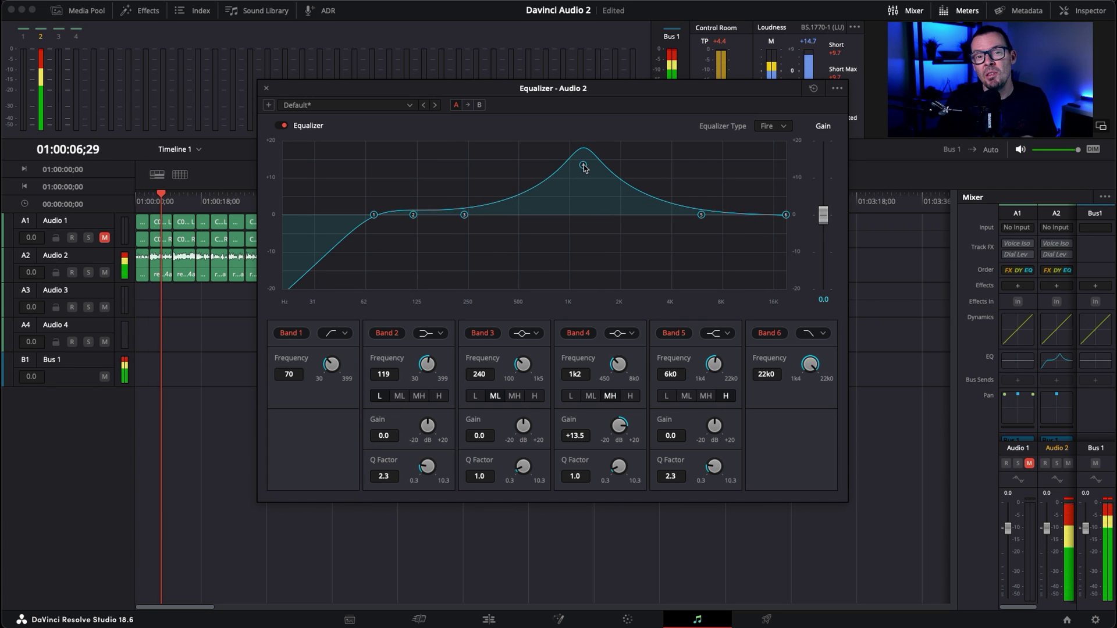
{"action": "key", "text": "space"}
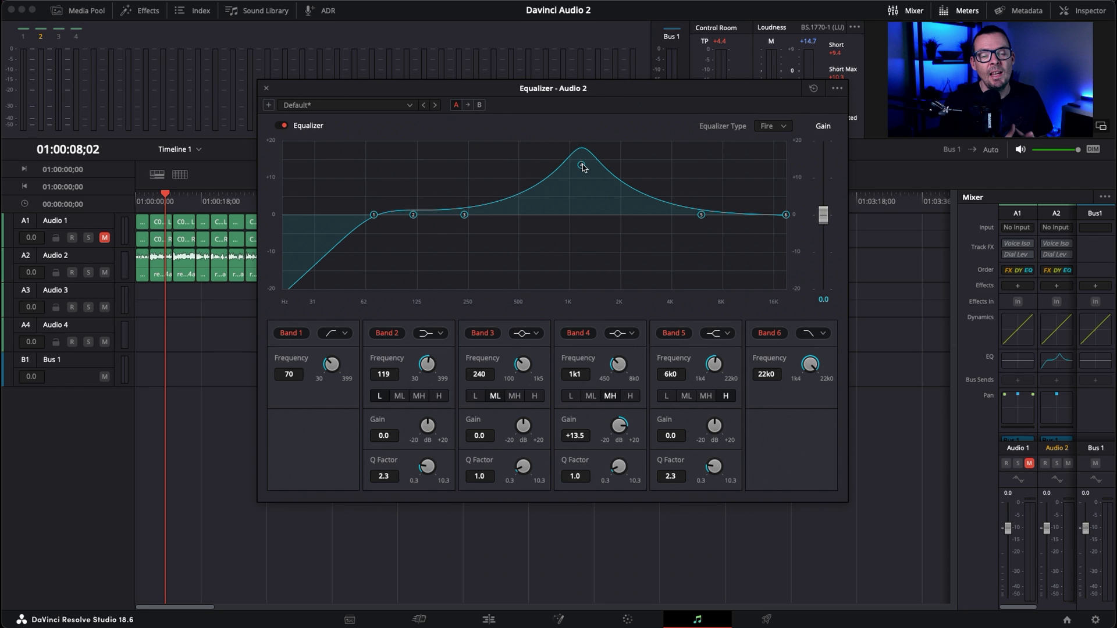
{"action": "left_click_drag", "start_coordinate": [583, 168], "coordinate": [586, 250]}
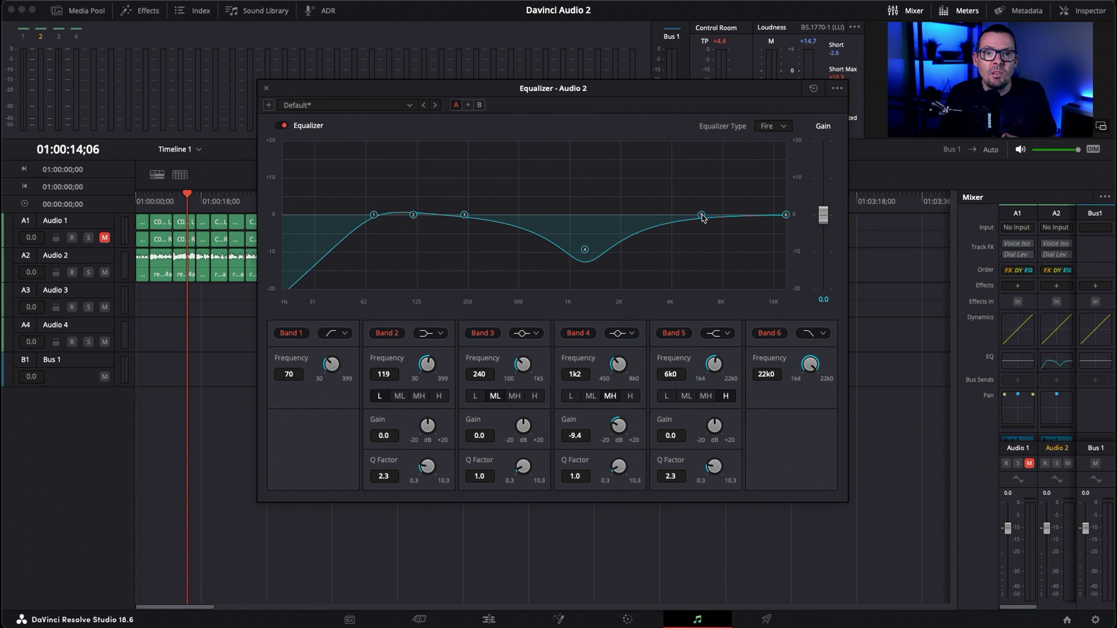
Raise equalizer Band 5 to about +5.2 dB at 6.6 kHz and lower the Band 6 frequency to about 19 kHz.
{"action": "left_click_drag", "start_coordinate": [702, 214], "coordinate": [704, 199]}
{"action": "left_click_drag", "start_coordinate": [786, 215], "coordinate": [787, 210]}
{"action": "left_click_drag", "start_coordinate": [704, 199], "coordinate": [707, 197]}
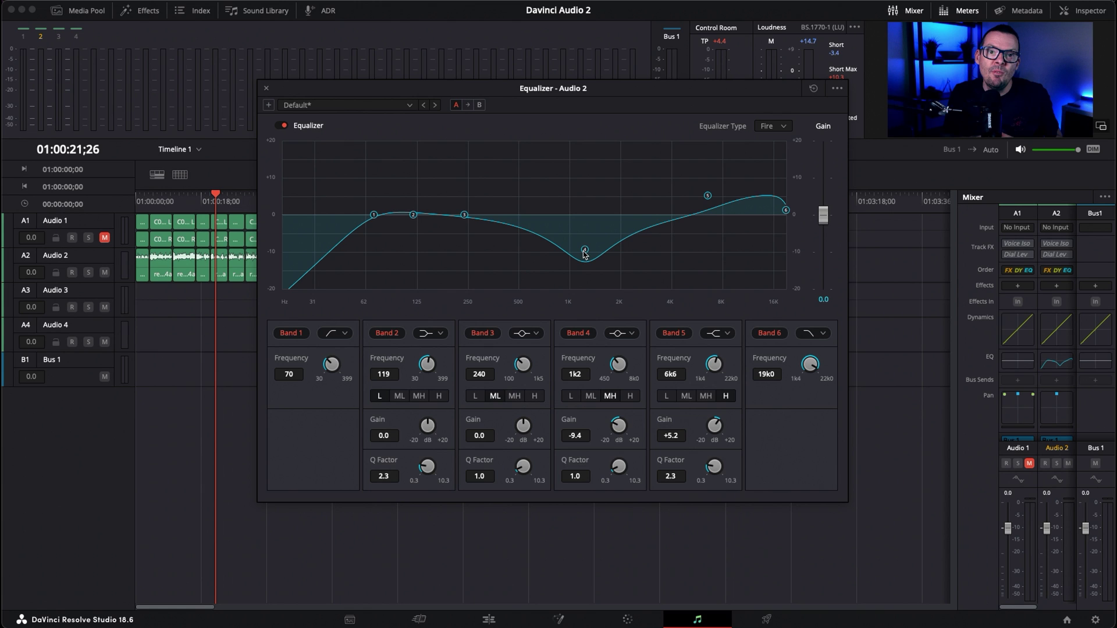
Deepen the Band 4 cut to about -10.1 dB and boost Band 3 to about +3.2 dB at 229 Hz.
{"action": "left_click_drag", "start_coordinate": [584, 254], "coordinate": [585, 256]}
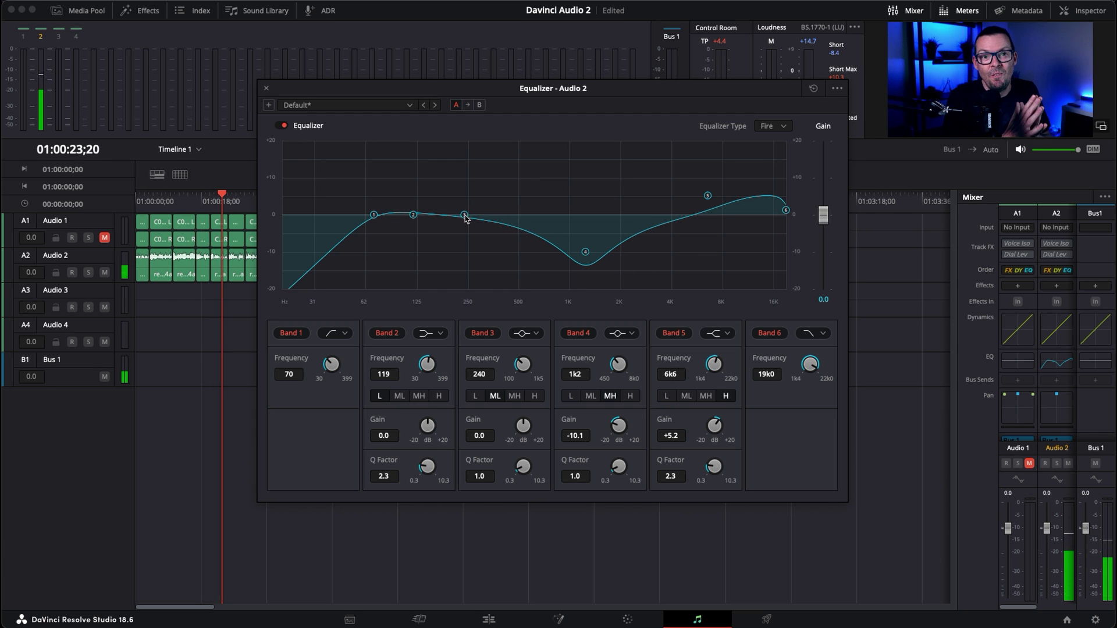
{"action": "left_click_drag", "start_coordinate": [465, 218], "coordinate": [471, 206]}
{"action": "left_click_drag", "start_coordinate": [461, 208], "coordinate": [457, 207]}
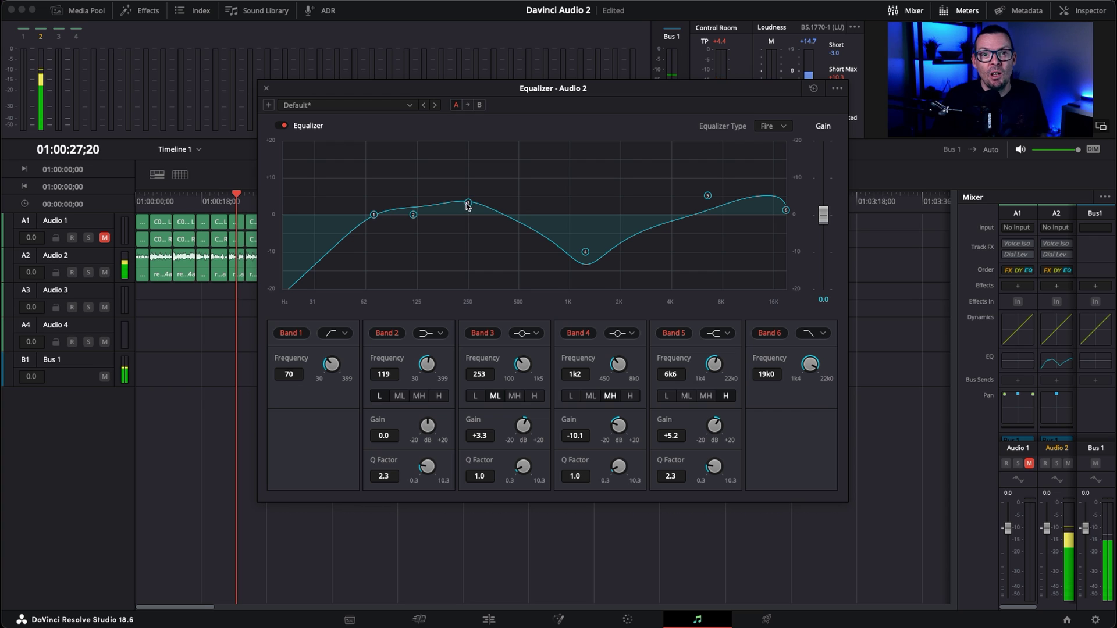
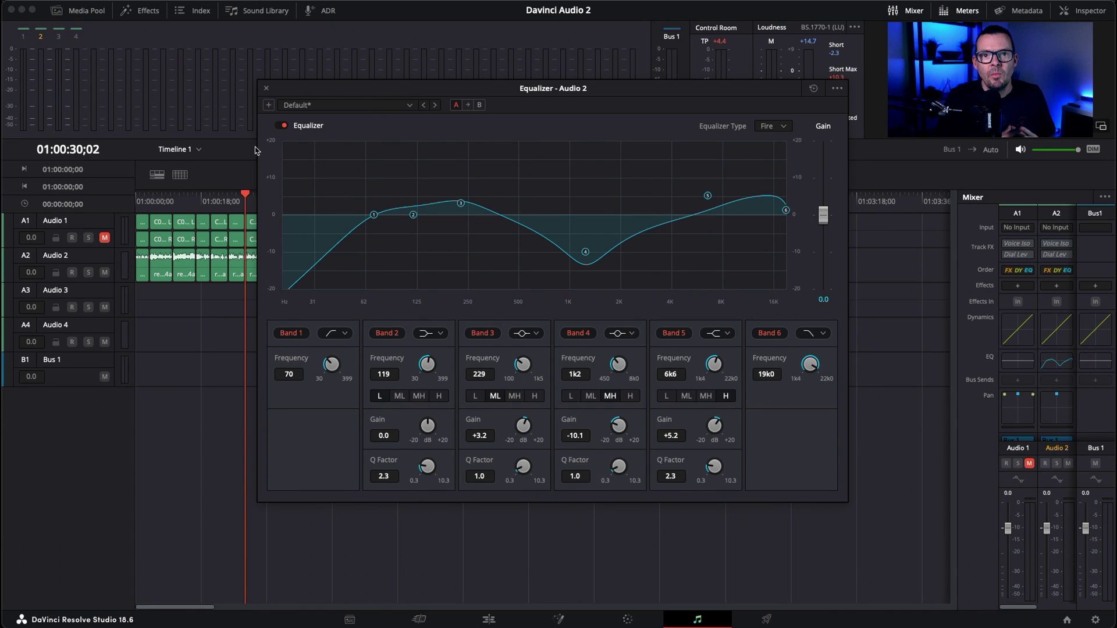
Compare the Audio 2 dialogue with the equalizer bypassed and enabled during playback, then close the equalizer.
{"action": "left_click", "coordinate": [151, 201]}
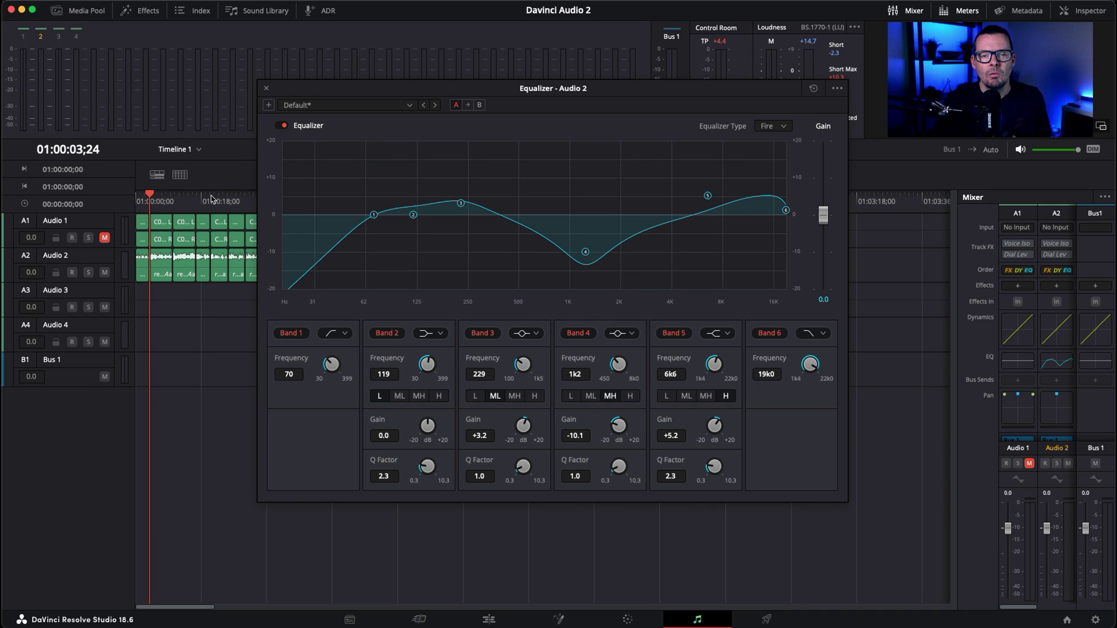
{"action": "key", "text": "space"}
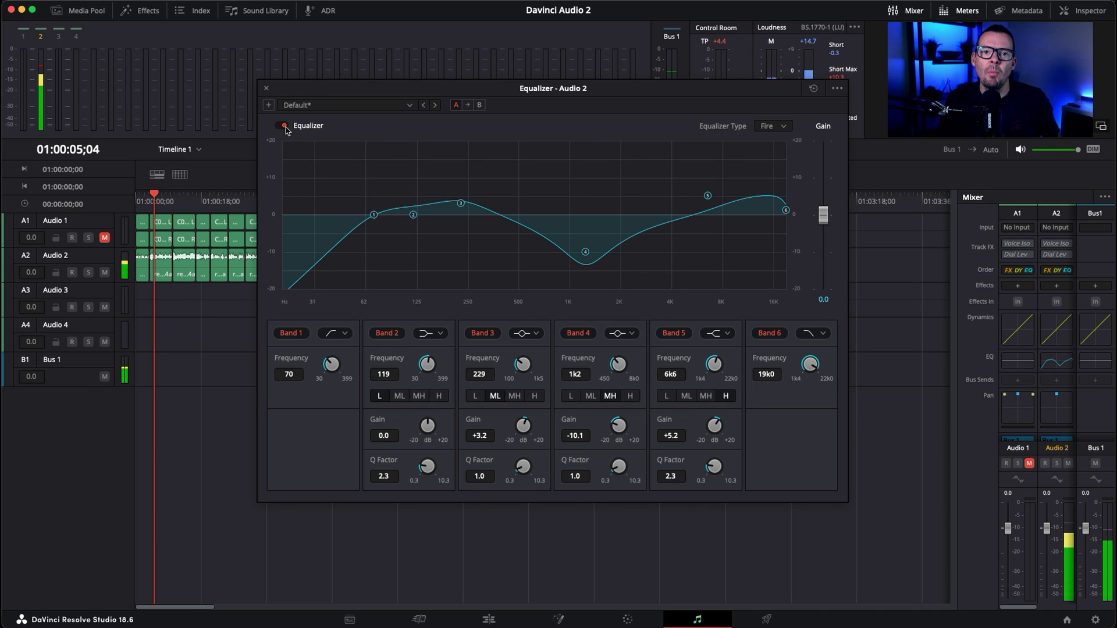
{"action": "left_click", "coordinate": [284, 126]}
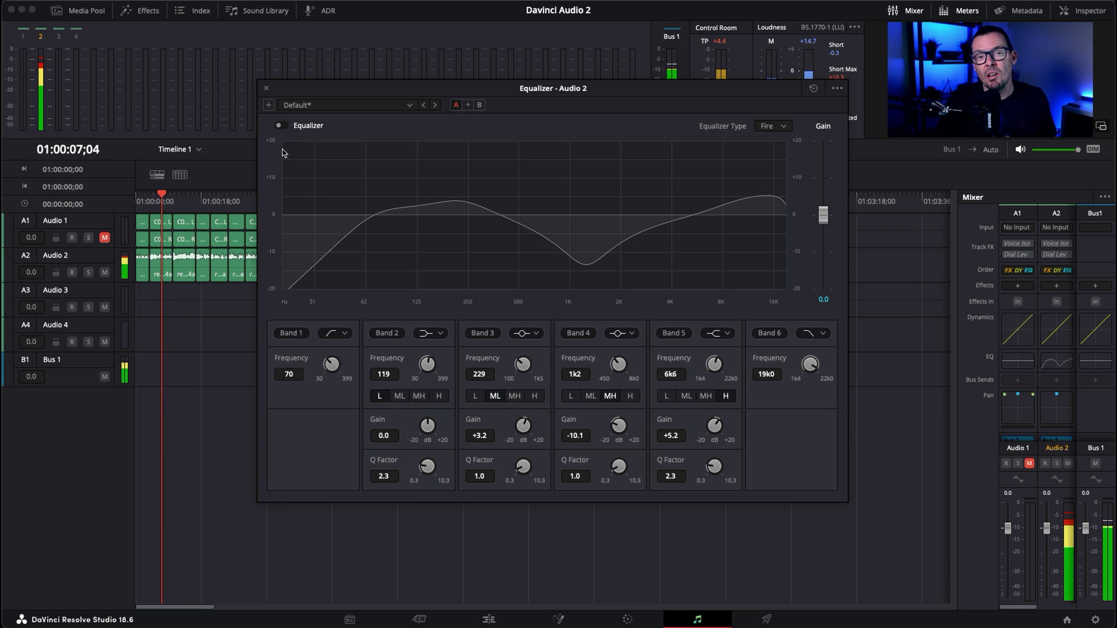
{"action": "left_click", "coordinate": [284, 125]}
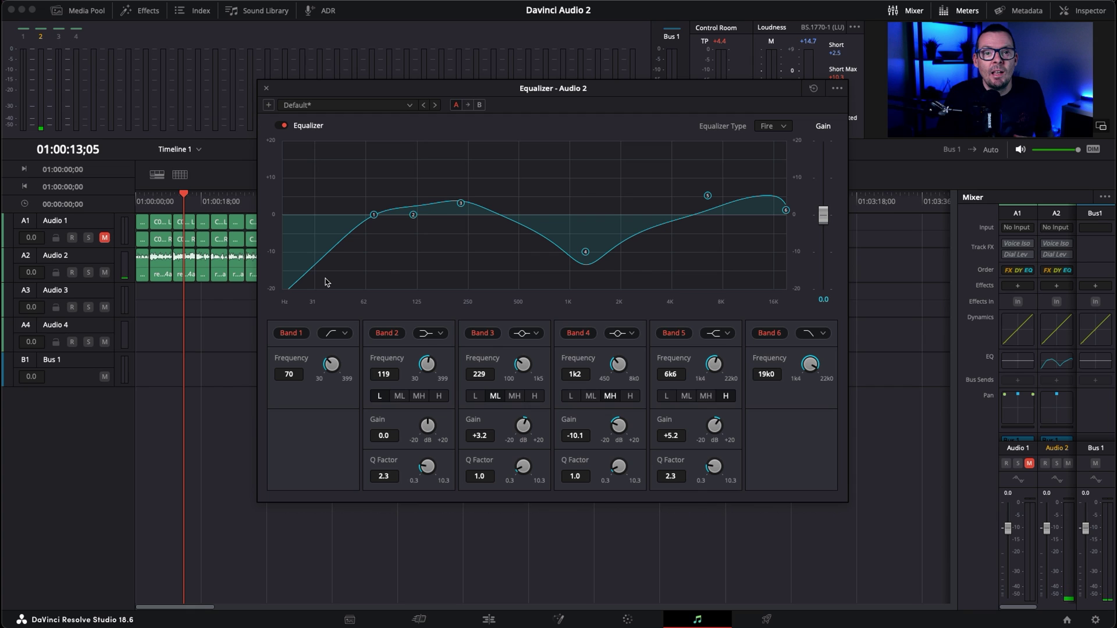
{"action": "left_click", "coordinate": [266, 90]}
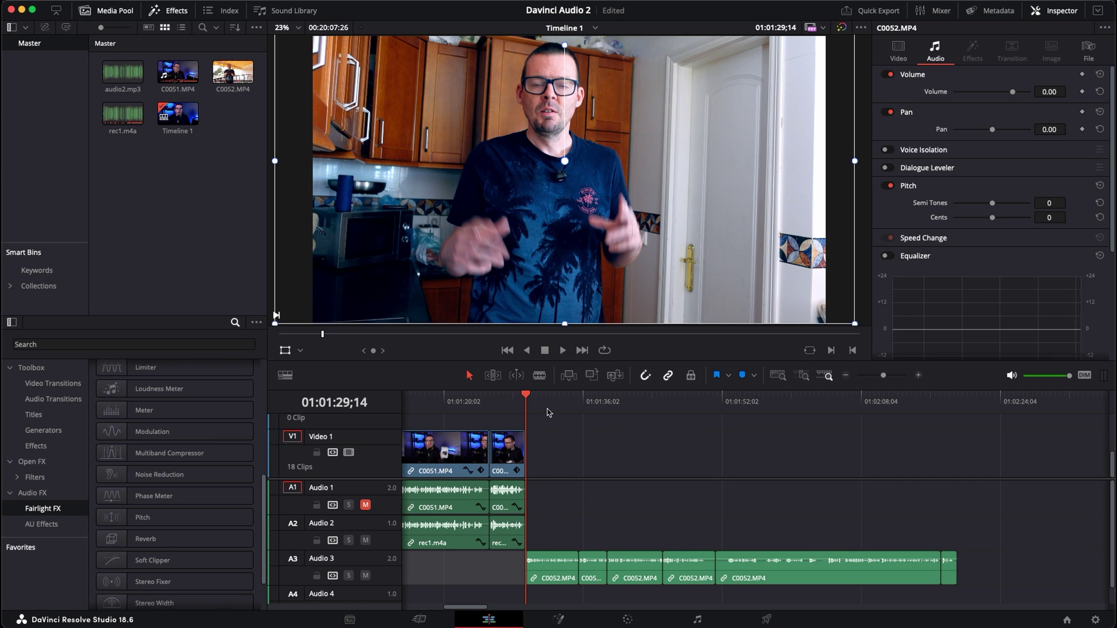
Play a passage of the first C0052.MP4 clip on Audio 3 to listen to its original sound.
{"action": "left_click", "coordinate": [553, 402]}
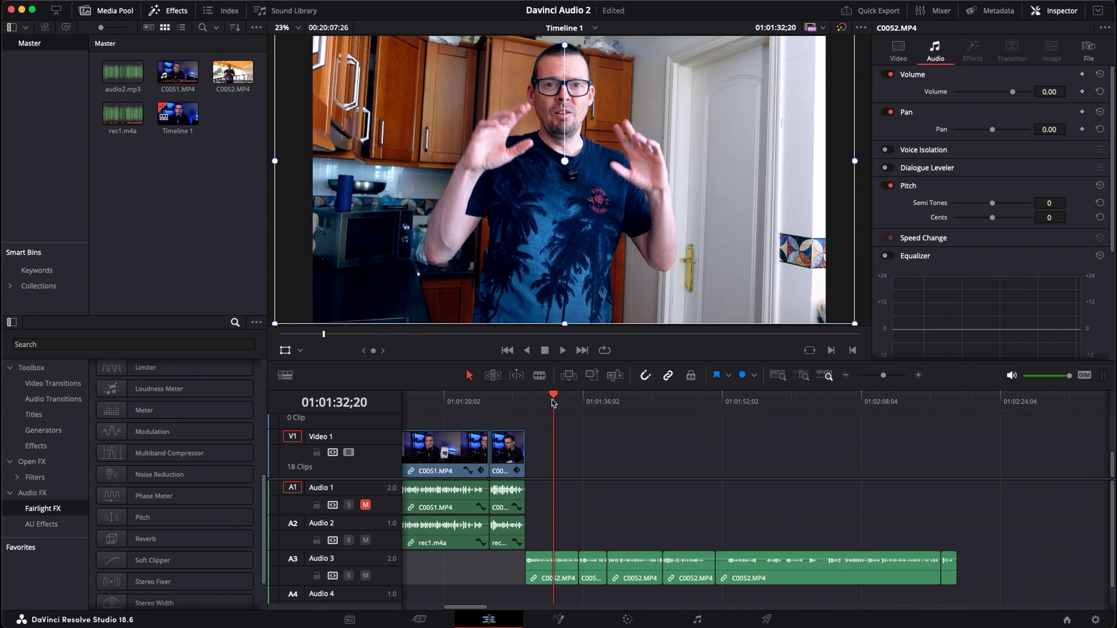
{"action": "left_click", "coordinate": [542, 402]}
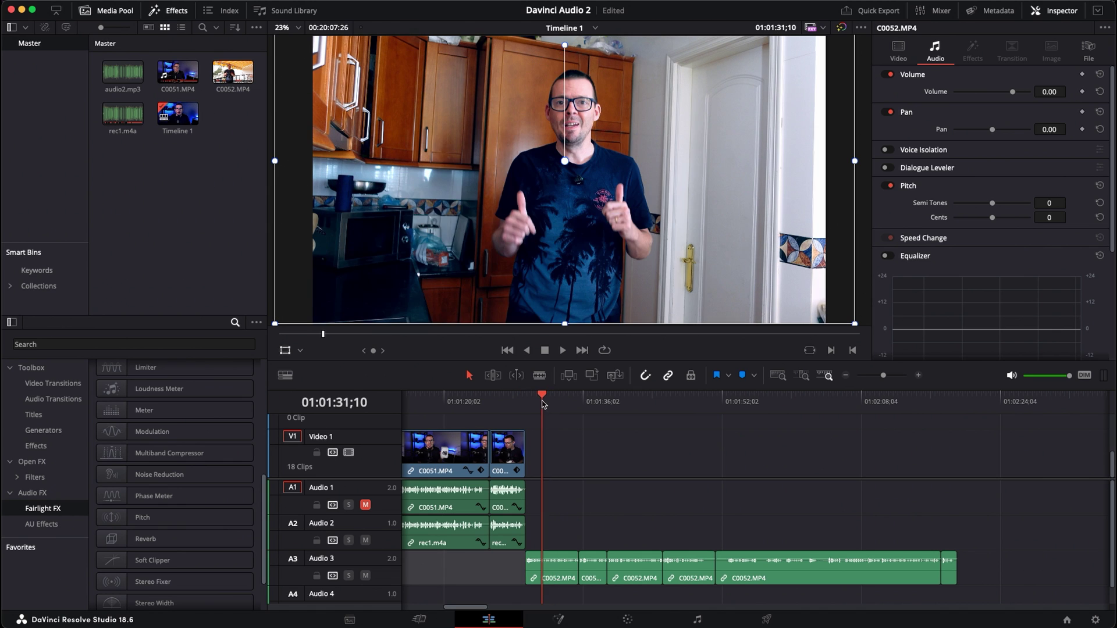
{"action": "left_click", "coordinate": [556, 402]}
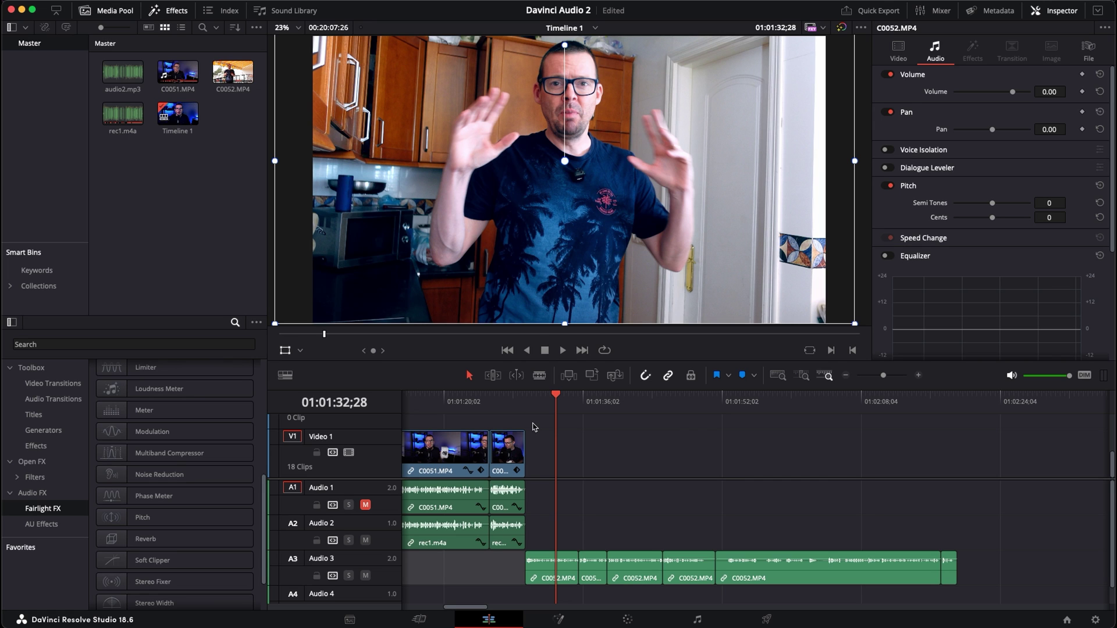
{"action": "key", "text": "space"}
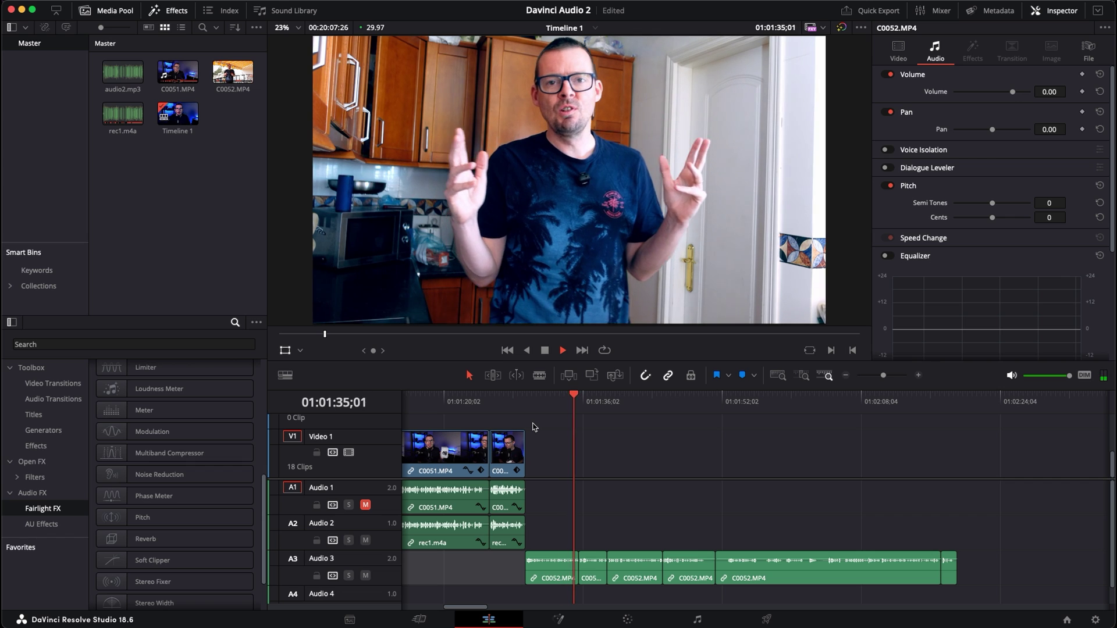
{"action": "key", "text": "space"}
Normalize all C0052.MP4 clips on Audio 3 to -4.5 dBFS using Sample Peak Program with independent levels.
{"action": "left_click_drag", "start_coordinate": [983, 568], "coordinate": [565, 570]}
{"action": "right_click", "coordinate": [564, 570]}
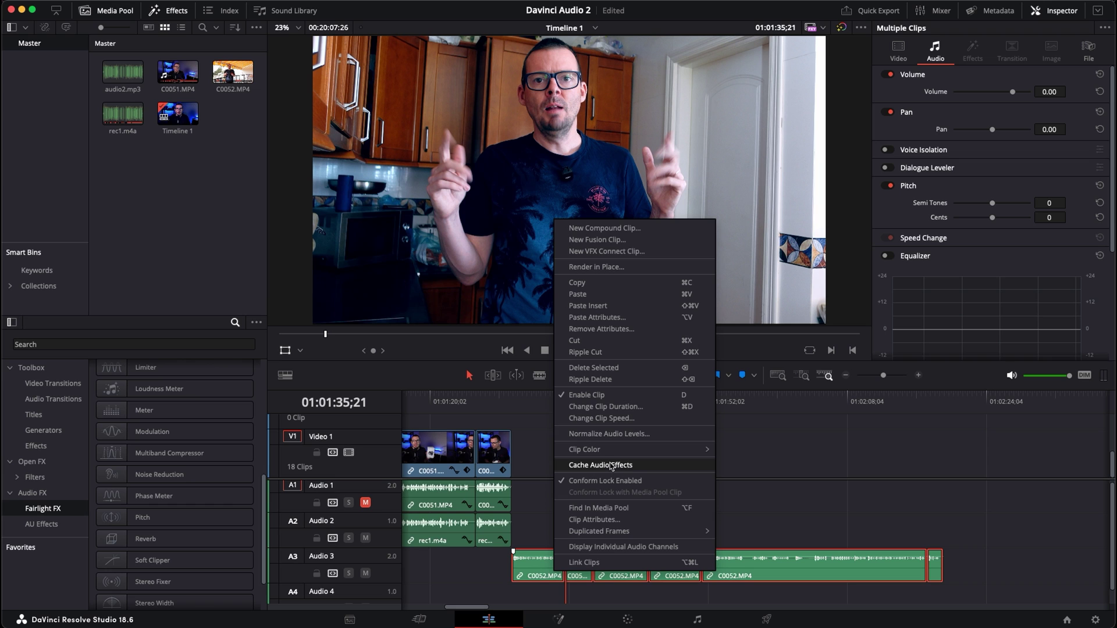
{"action": "left_click", "coordinate": [567, 434]}
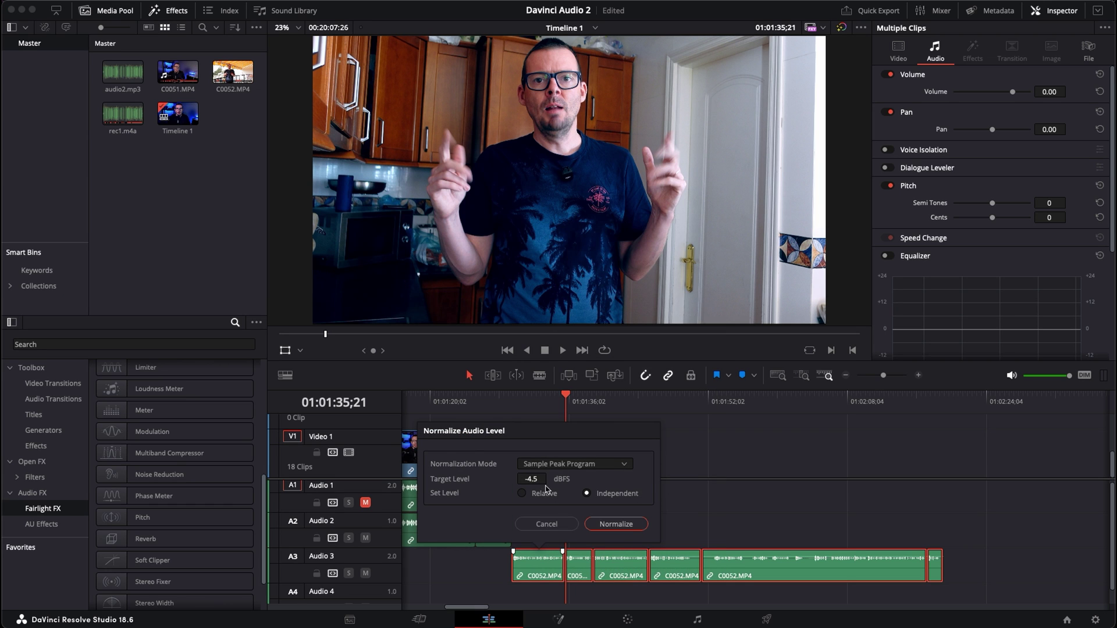
{"action": "left_click", "coordinate": [622, 525]}
Play passages from the first C0052.MP4 clips on Audio 3 to check the normalized sound, and deselect the clips.
{"action": "key", "text": "space"}
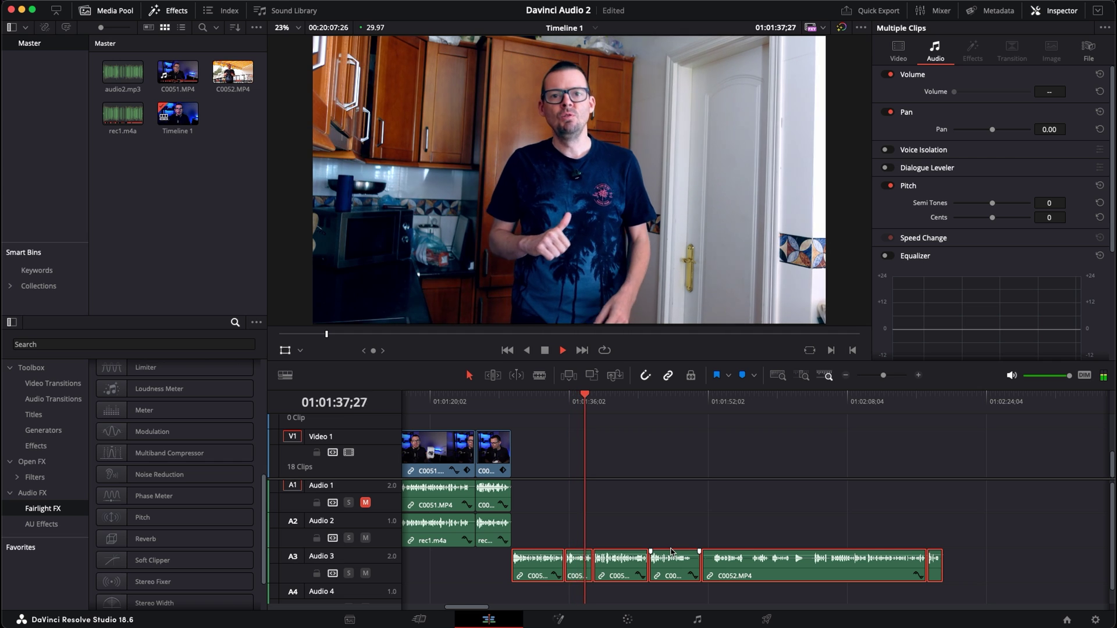
{"action": "key", "text": "space"}
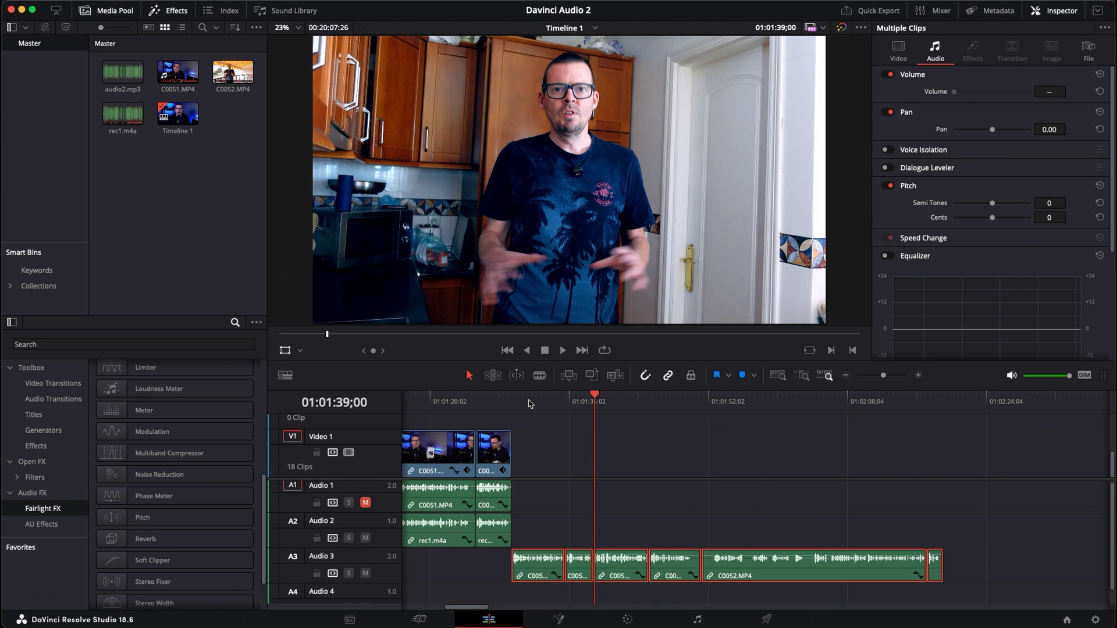
{"action": "left_click", "coordinate": [529, 402]}
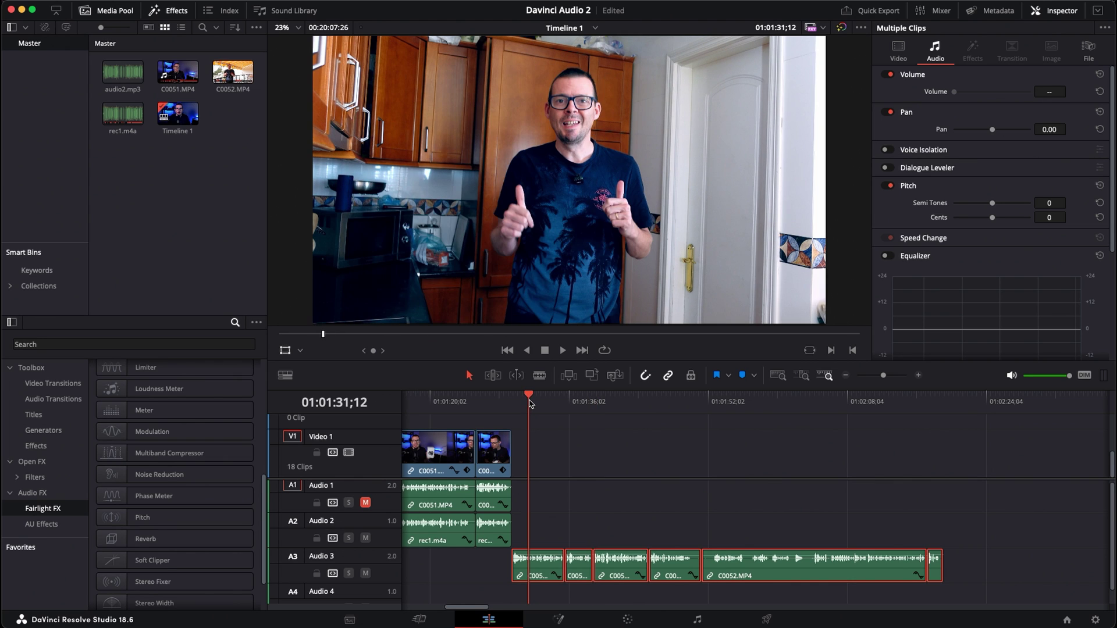
{"action": "key", "text": "space"}
{"action": "key", "text": "space"}
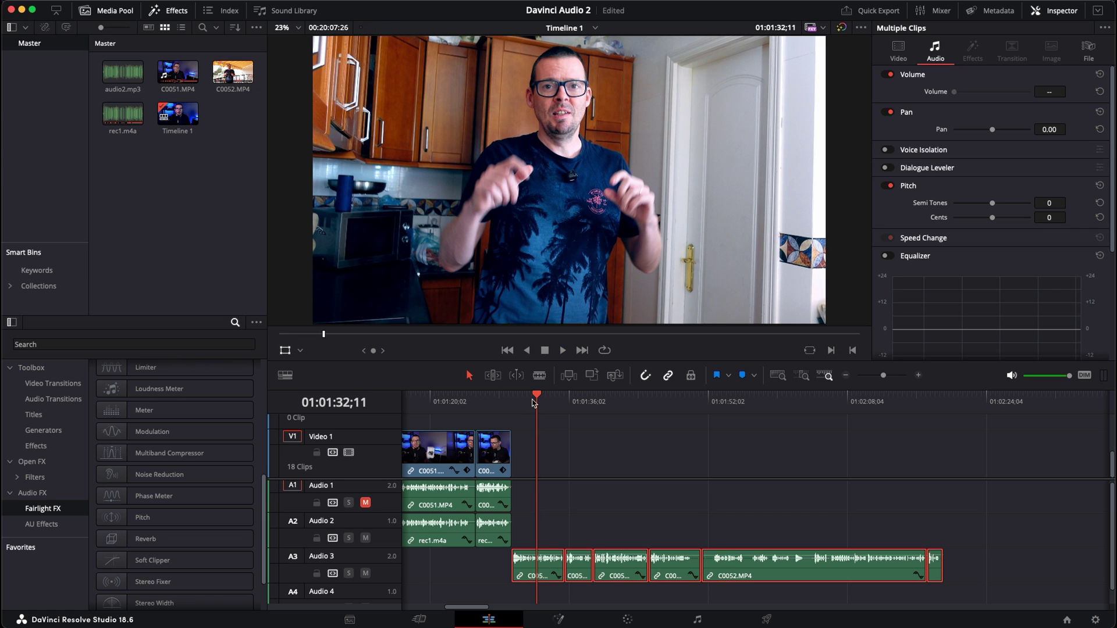
{"action": "left_click", "coordinate": [601, 480]}
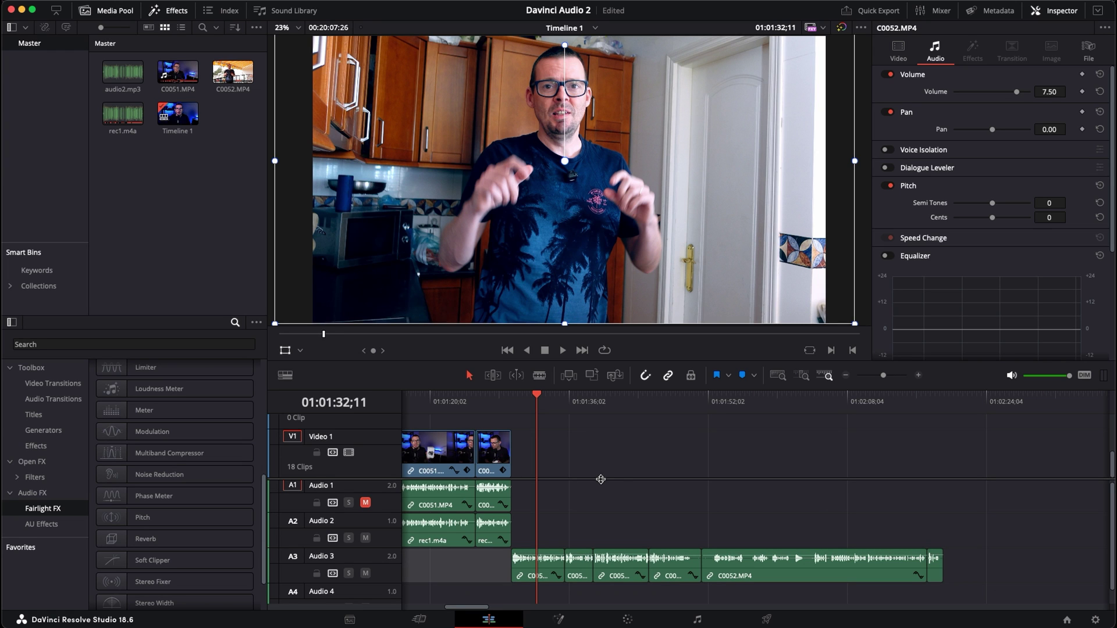
Switch to the Fairlight page and play a passage of Audio 3 to listen for background noise.
{"action": "left_click", "coordinate": [700, 620]}
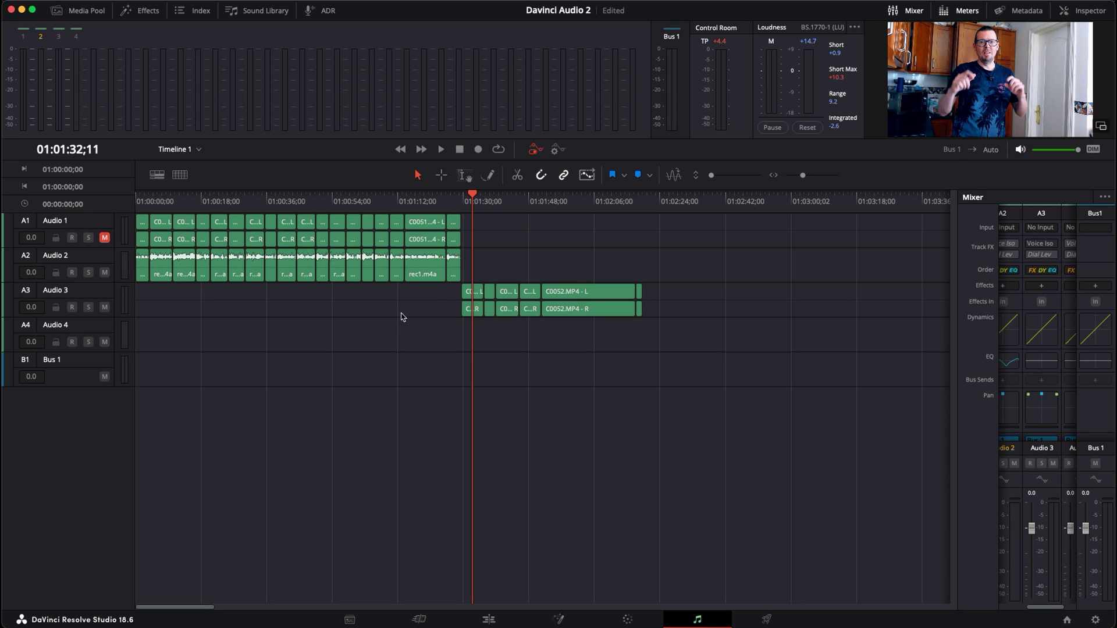
{"action": "scroll", "coordinate": [1040, 361], "scroll_direction": "right", "scroll_amount": 3}
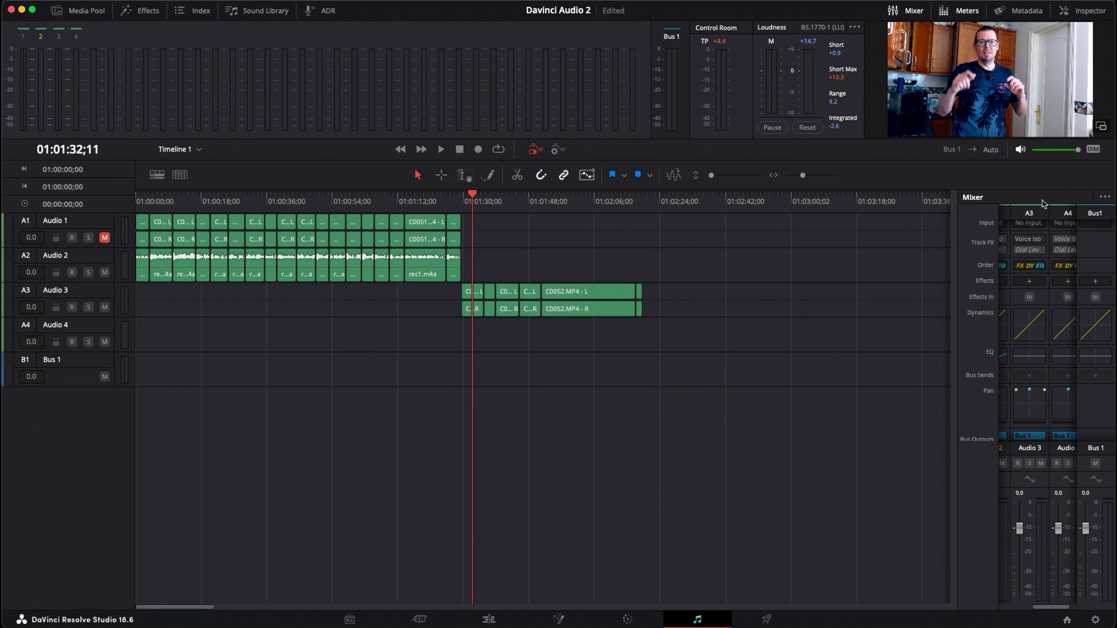
{"action": "key", "text": "space"}
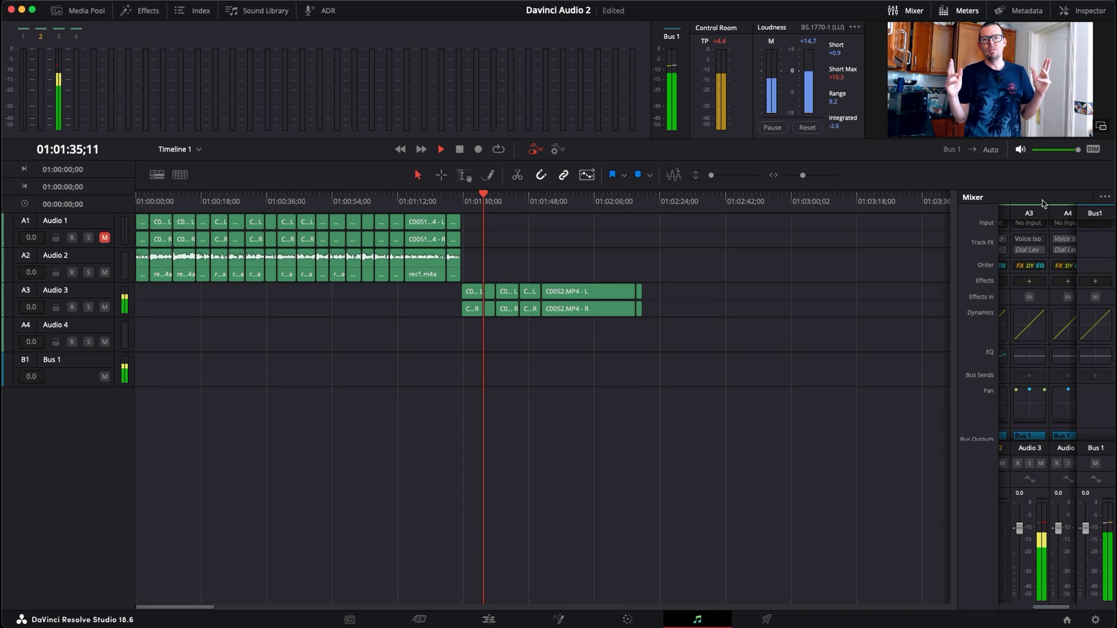
{"action": "key", "text": "space"}
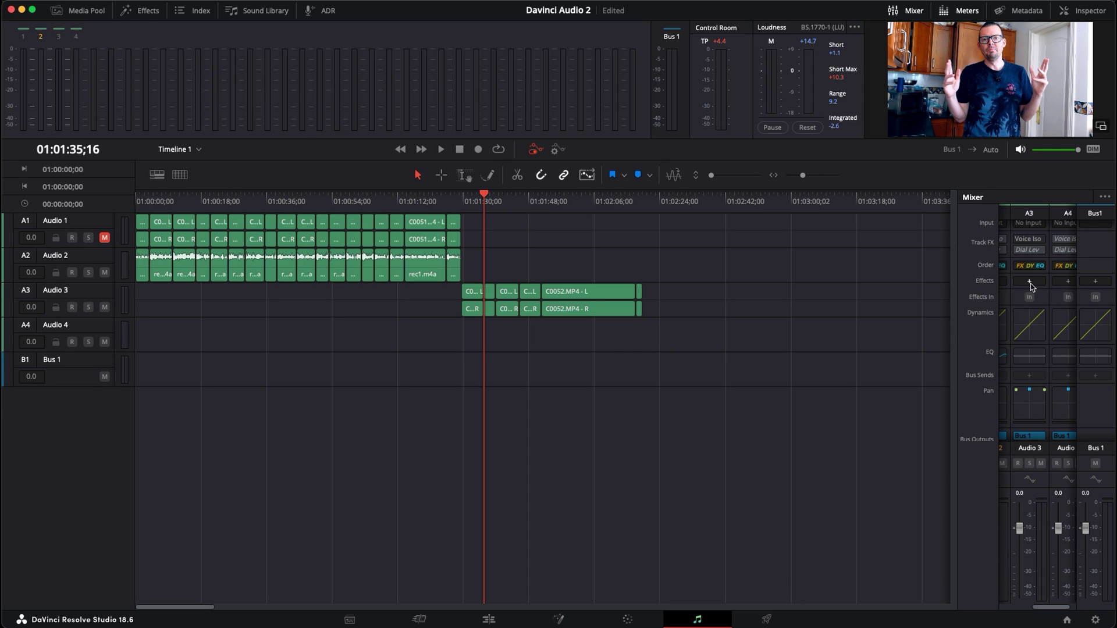
Add the Noise Reduction restoration effect to the Audio 3 track and move its window clear of the clips.
{"action": "scroll", "coordinate": [1030, 286], "scroll_direction": "left", "scroll_amount": 1}
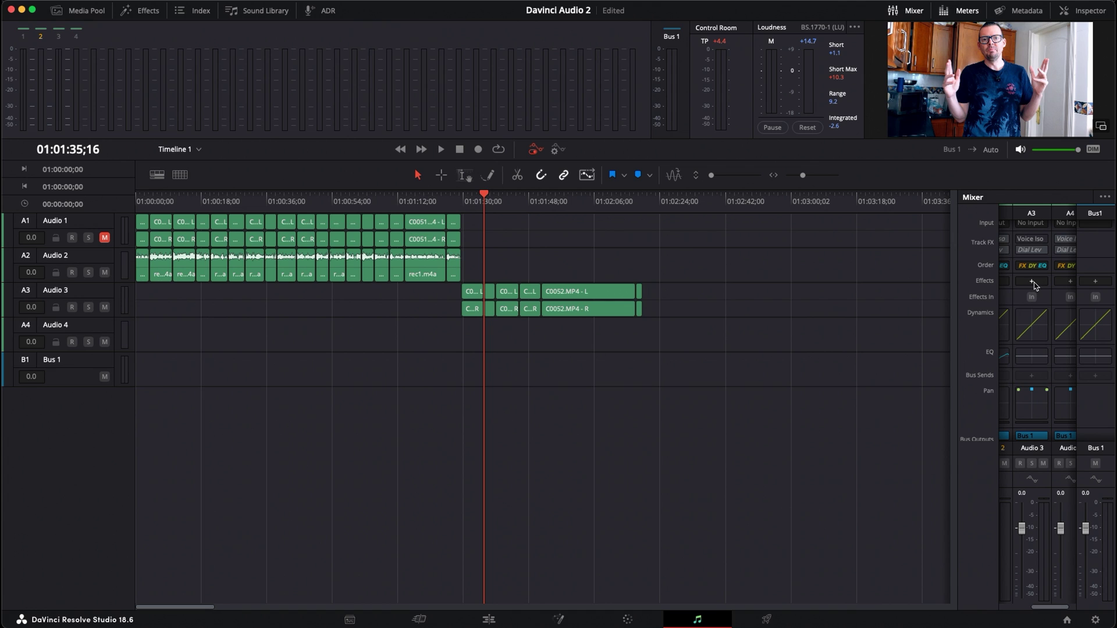
{"action": "left_click", "coordinate": [1033, 283]}
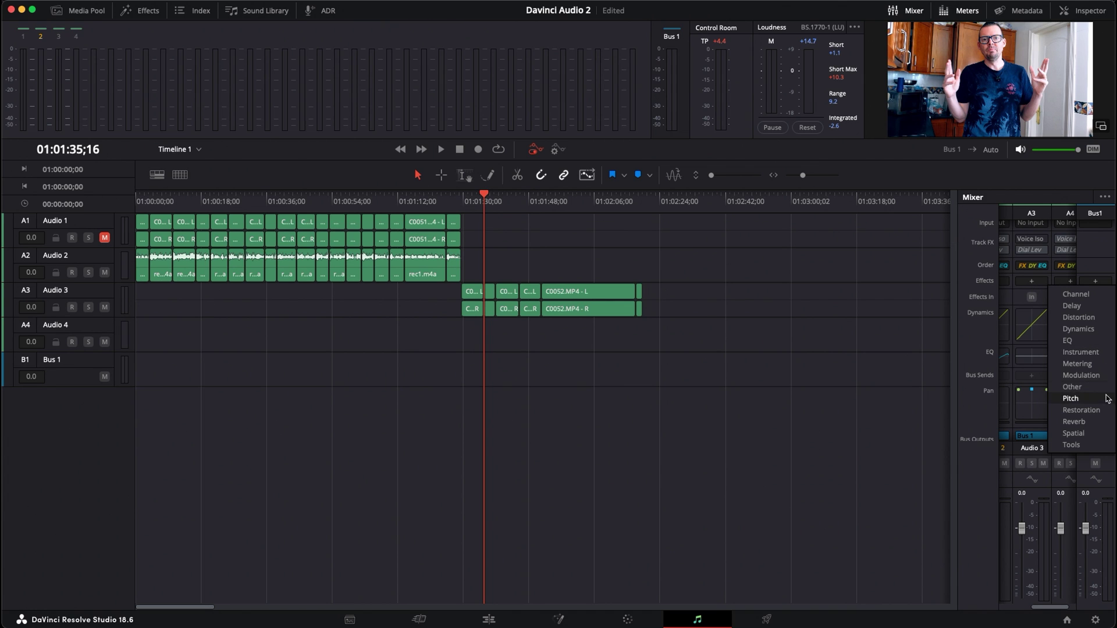
{"action": "left_click", "coordinate": [1080, 410]}
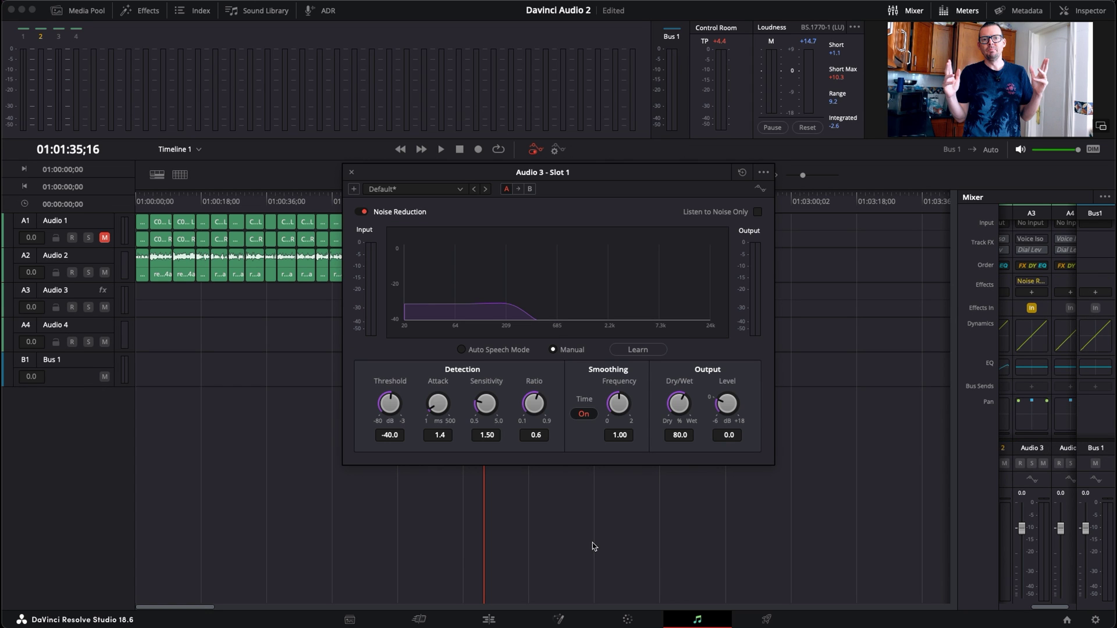
{"action": "left_click_drag", "start_coordinate": [570, 172], "coordinate": [875, 279]}
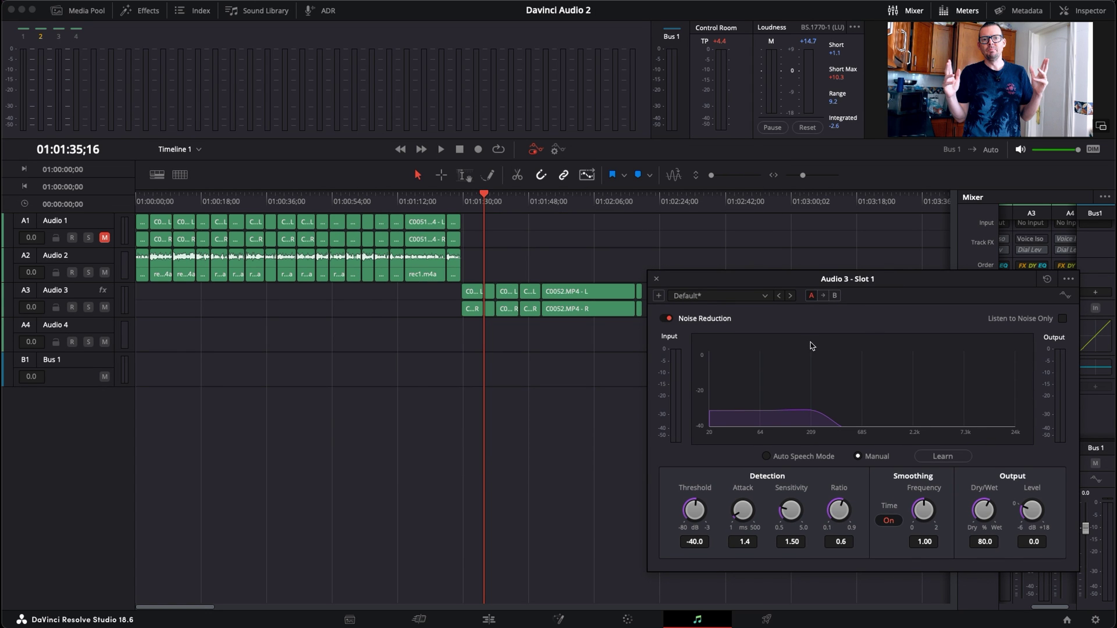
Compare Audio 3 with the manual noise reduction enabled and bypassed during playback.
{"action": "key", "text": "space"}
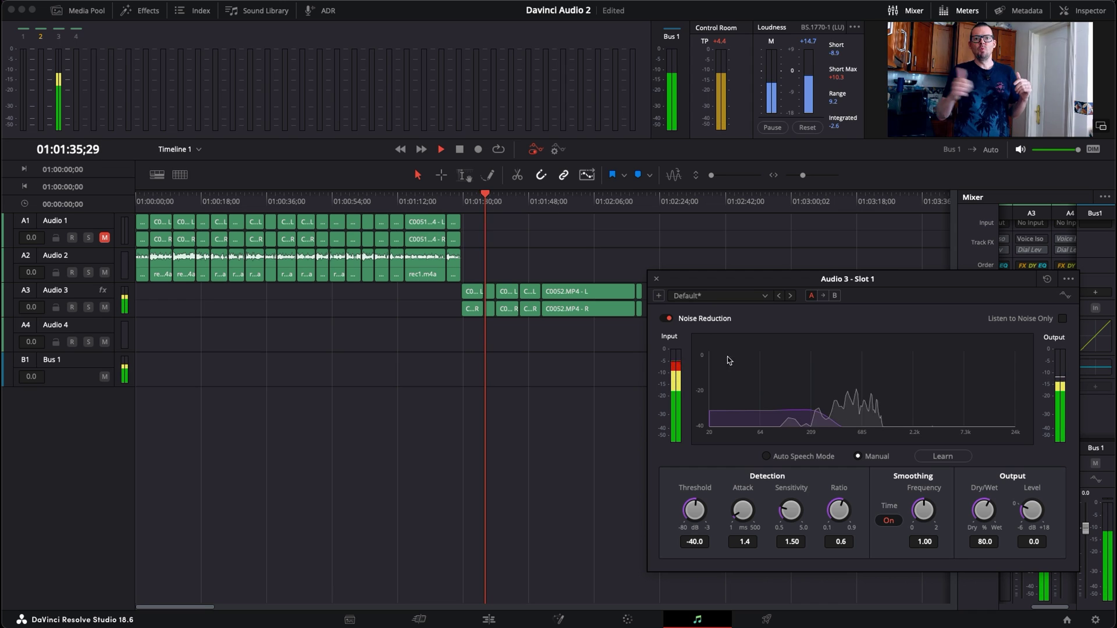
{"action": "left_click", "coordinate": [666, 318]}
{"action": "left_click", "coordinate": [666, 318]}
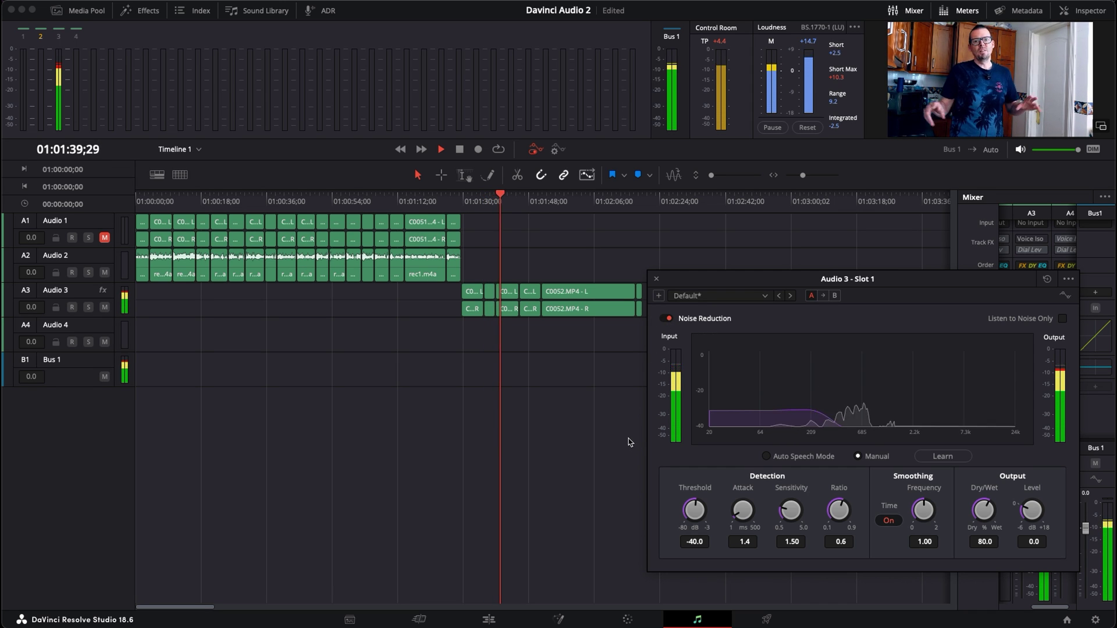
{"action": "left_click", "coordinate": [667, 318]}
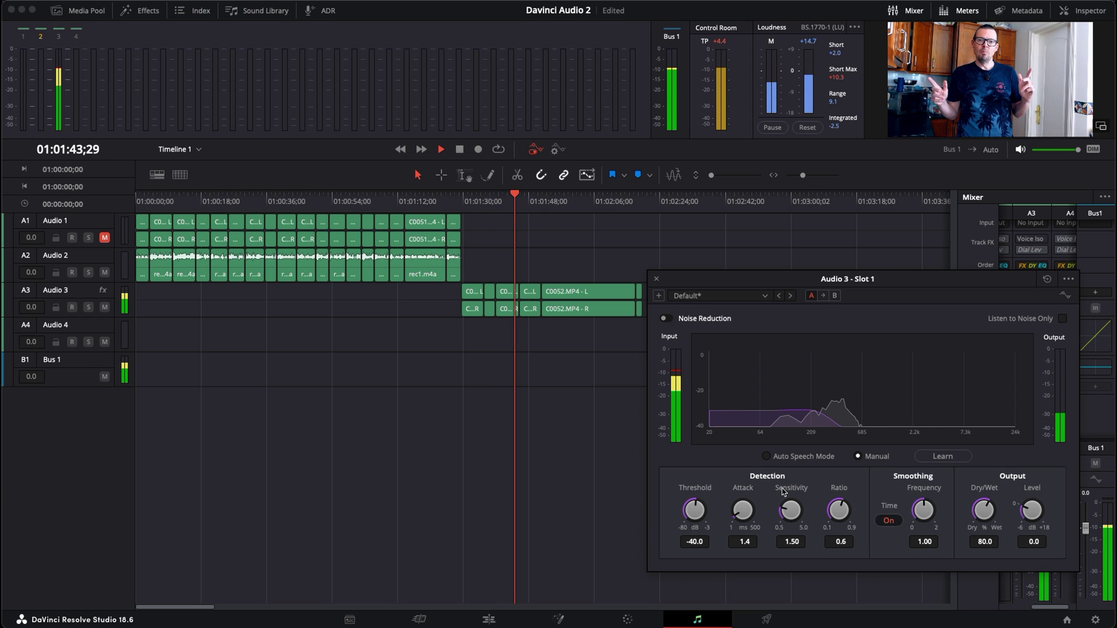
Set the noise reduction to Auto Speech Mode, re-enable it and replay an earlier passage of Audio 3.
{"action": "left_click", "coordinate": [766, 456]}
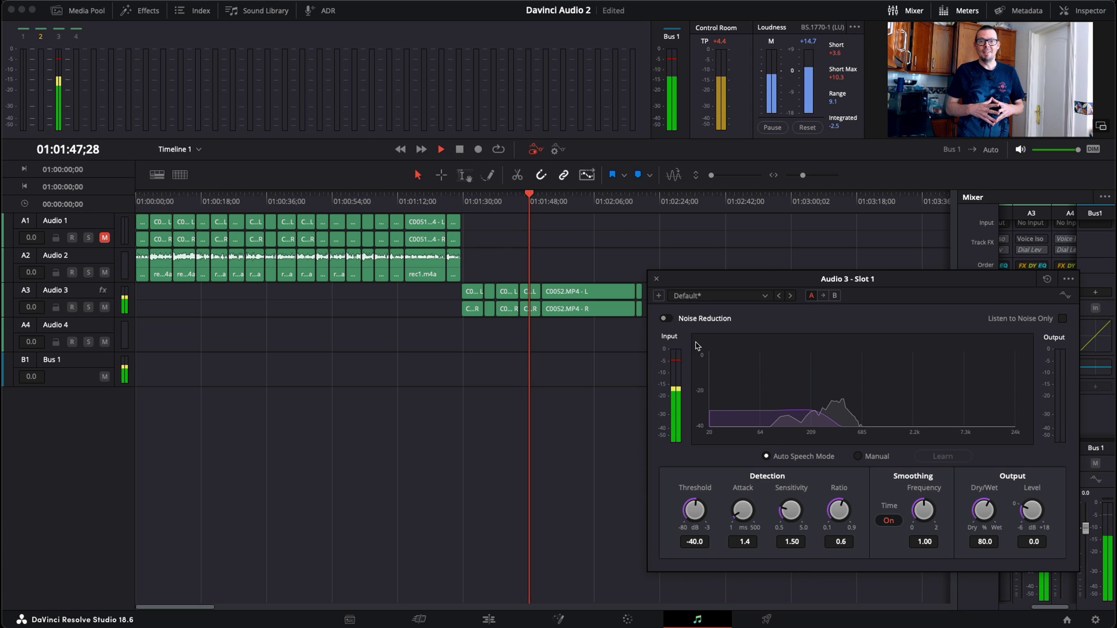
{"action": "left_click", "coordinate": [666, 318]}
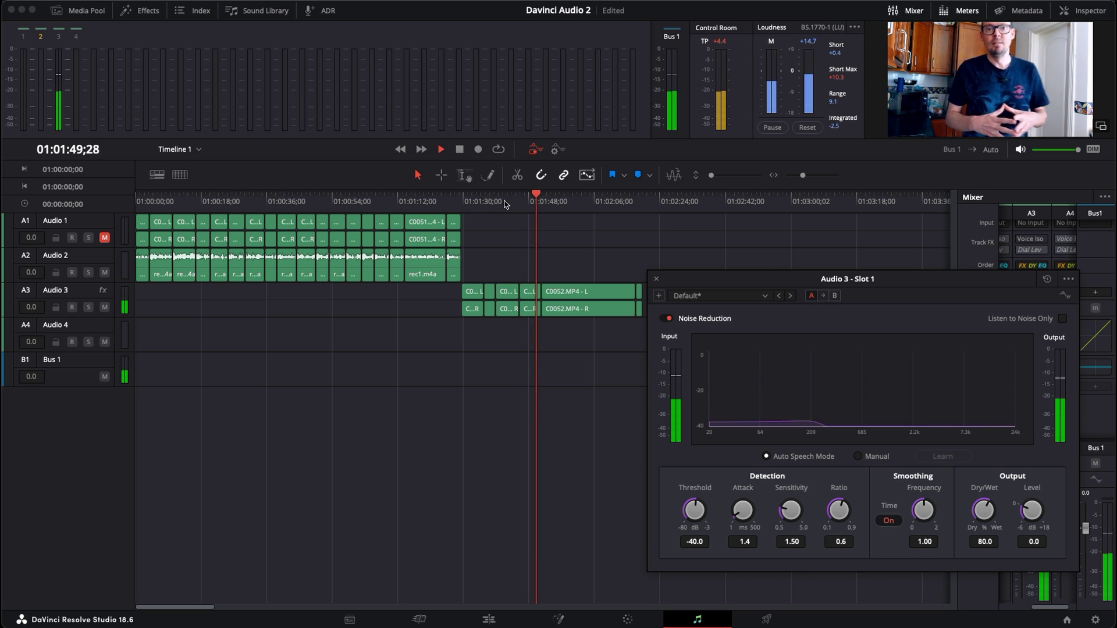
{"action": "left_click", "coordinate": [498, 240]}
{"action": "key", "text": "space"}
Compare Manual with Auto Speech Mode during playback, leave Auto Speech Mode selected and close the noise reduction window.
{"action": "left_click", "coordinate": [857, 456]}
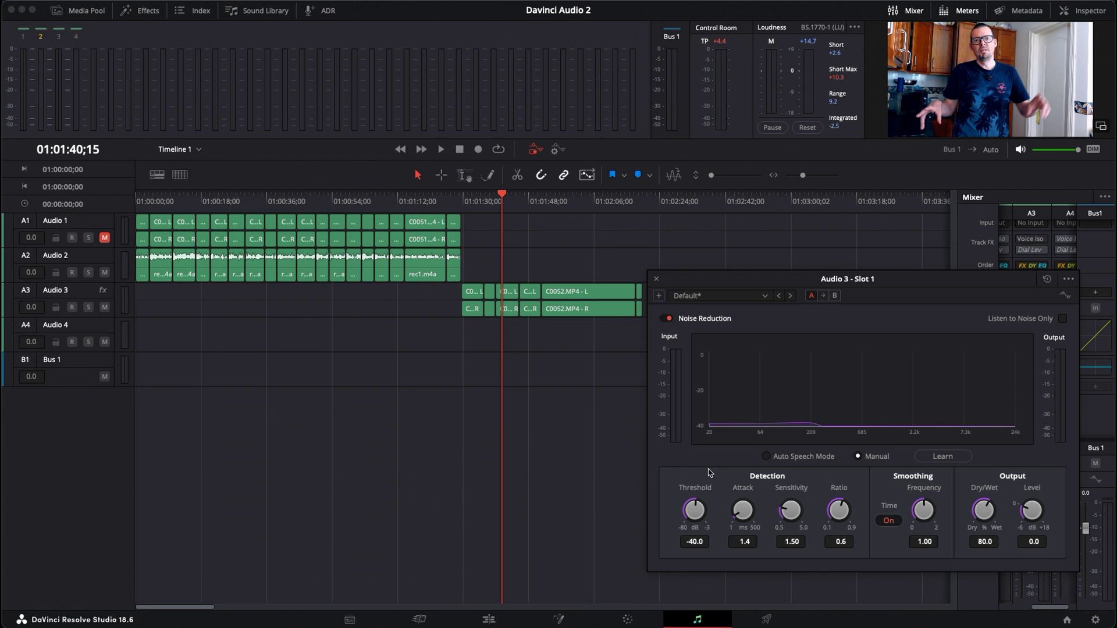
{"action": "key", "text": "space"}
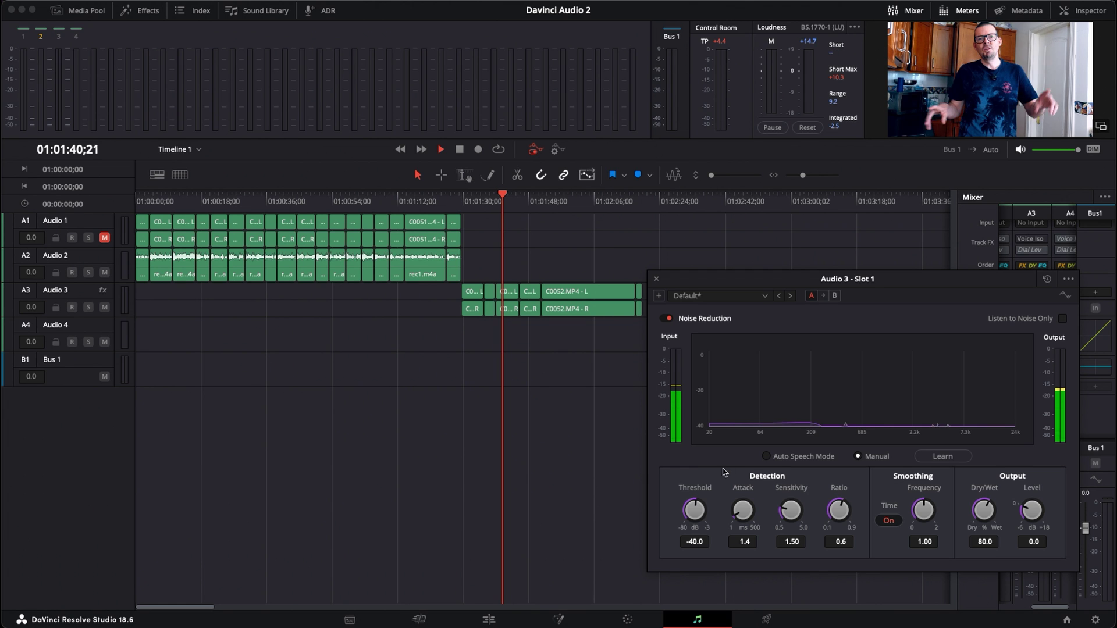
{"action": "left_click", "coordinate": [766, 456]}
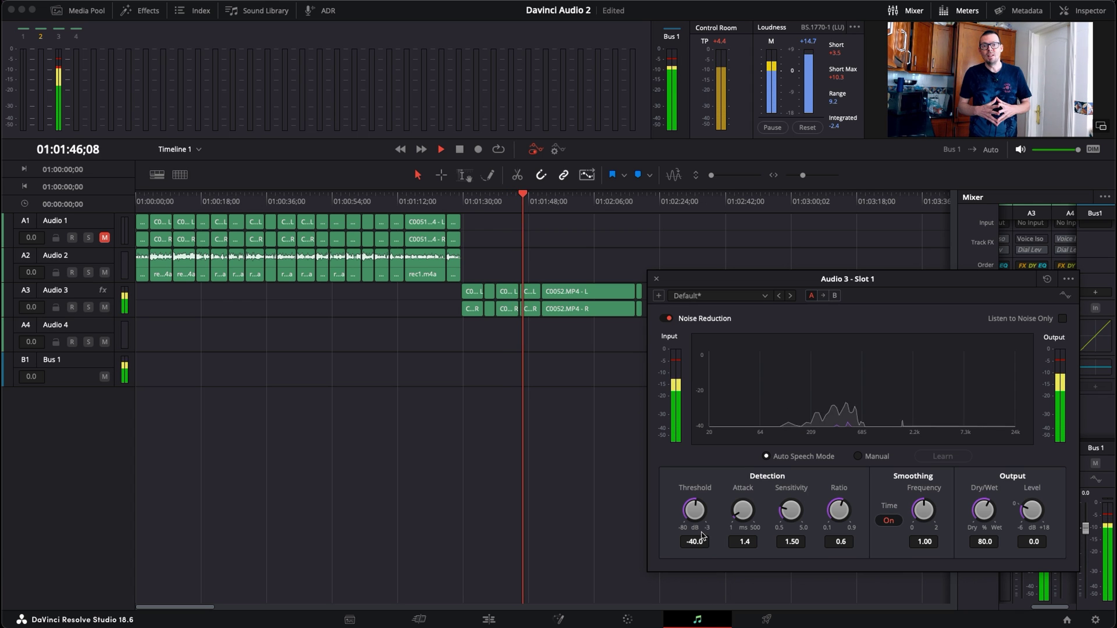
{"action": "key", "text": "space"}
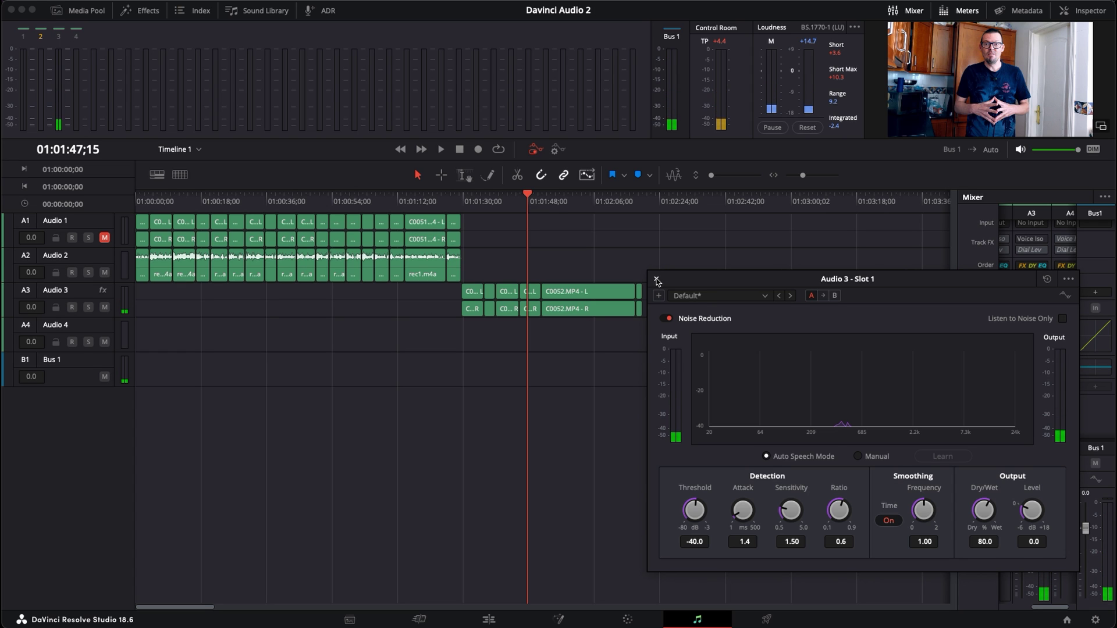
{"action": "left_click", "coordinate": [656, 281]}
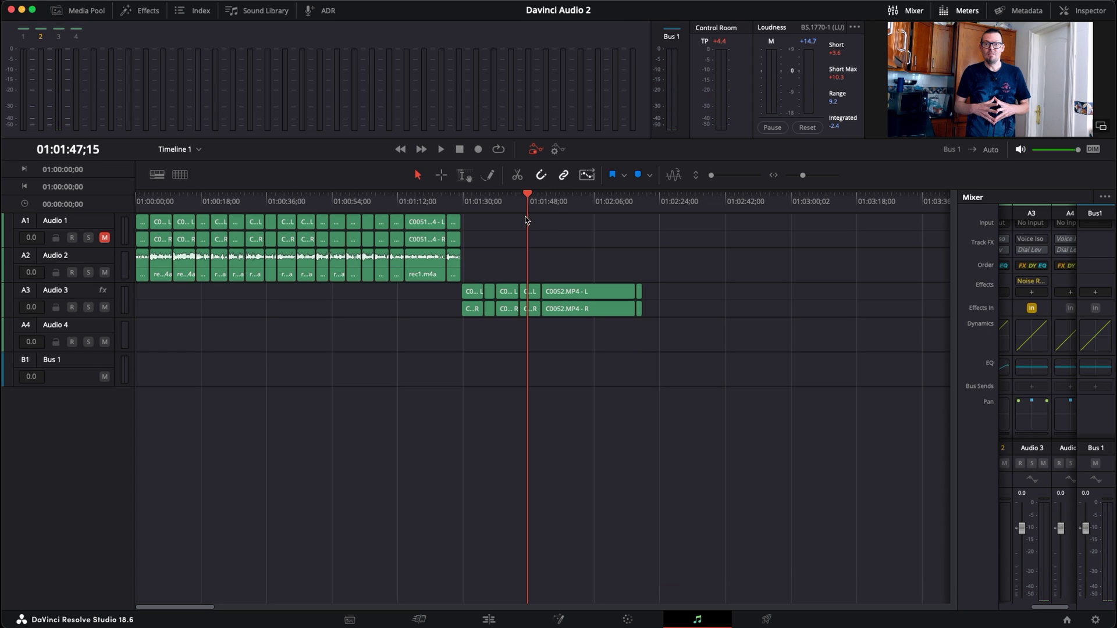
Enable Bands 1 and 6 in the Audio 3 equalizer and lower the Band 6 frequency to about 14.6 kHz.
{"action": "left_click", "coordinate": [469, 202]}
{"action": "key", "text": "space"}
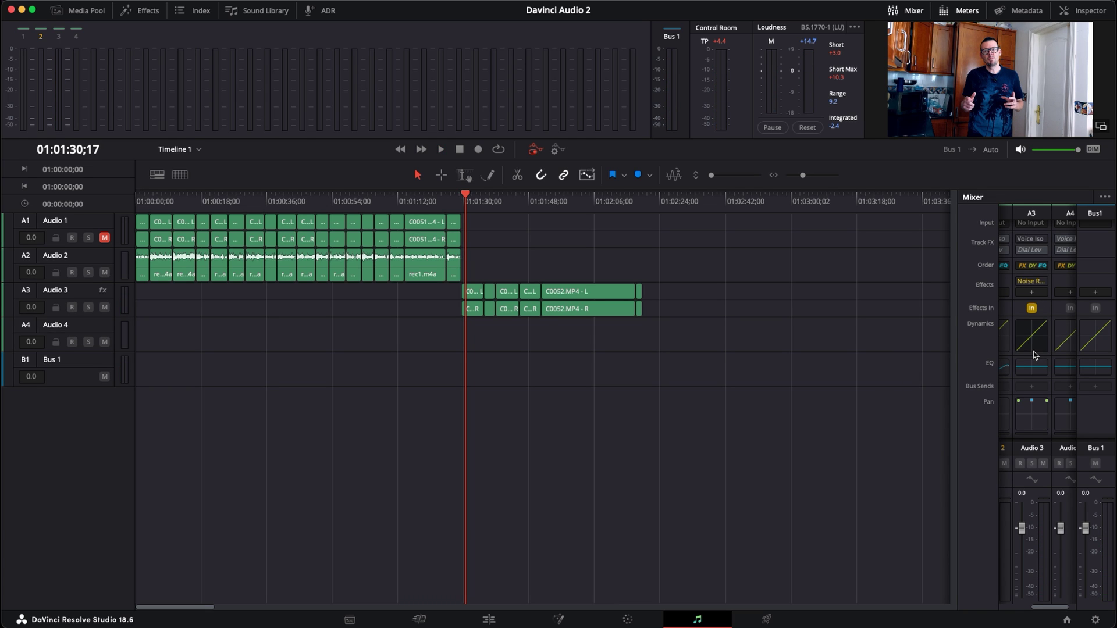
{"action": "left_click", "coordinate": [1034, 371]}
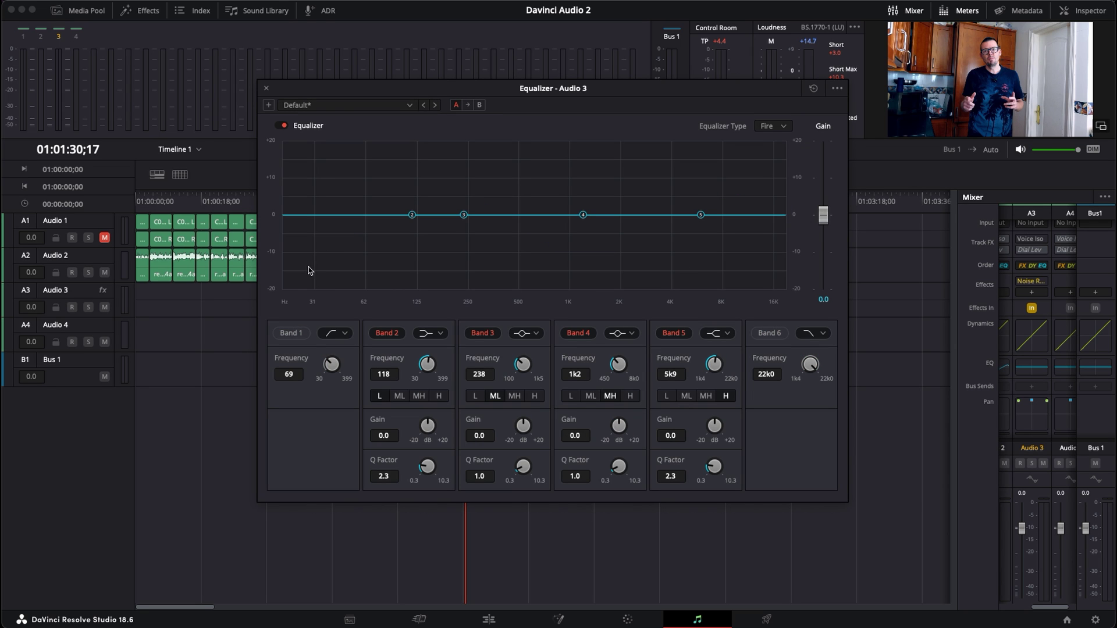
{"action": "left_click", "coordinate": [292, 333]}
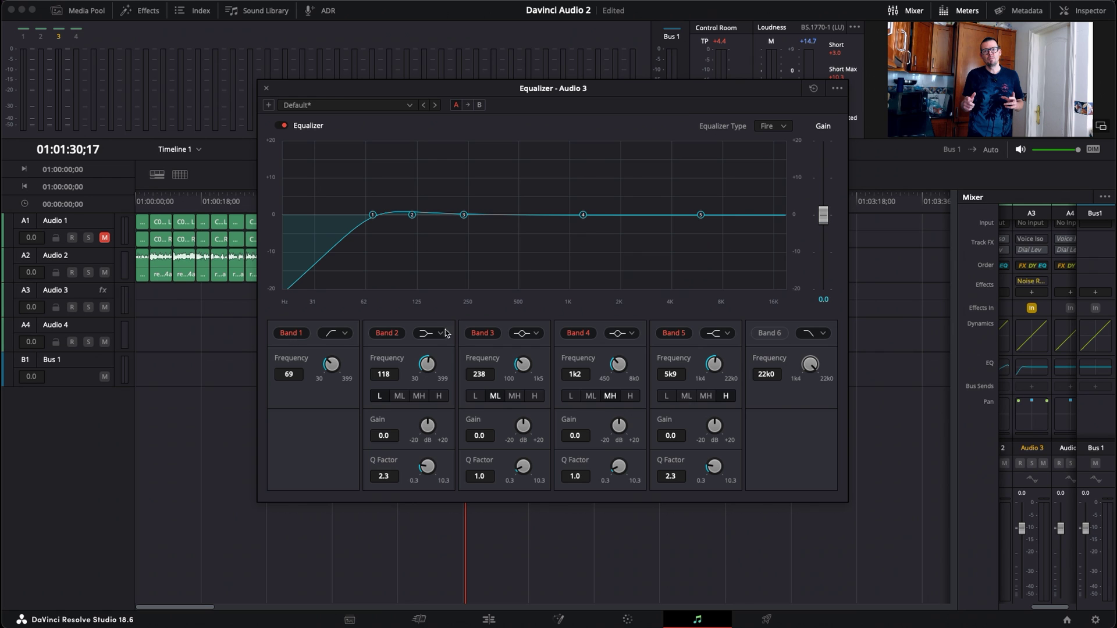
{"action": "left_click", "coordinate": [760, 333]}
{"action": "left_click_drag", "start_coordinate": [711, 111], "coordinate": [922, 180]}
{"action": "left_click_drag", "start_coordinate": [998, 287], "coordinate": [979, 300]}
During playback, cut Band 4 to about -10.1 dB at 1.1 kHz and boost Band 5 to about +2.9 dB at 6.1 kHz.
{"action": "key", "text": "space"}
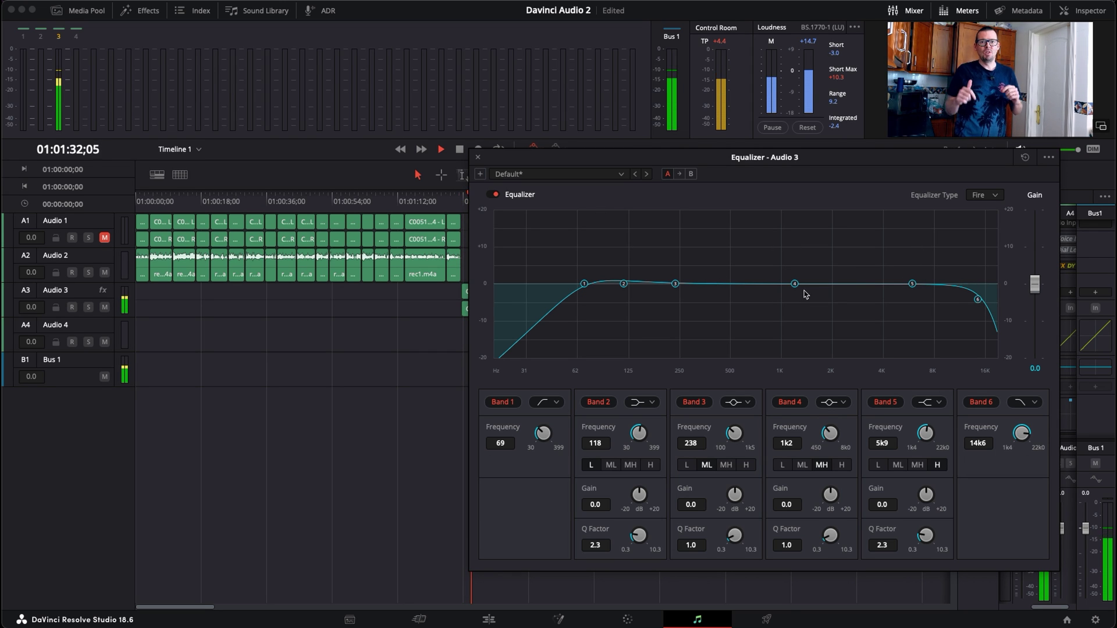
{"action": "left_click_drag", "start_coordinate": [794, 284], "coordinate": [804, 317]}
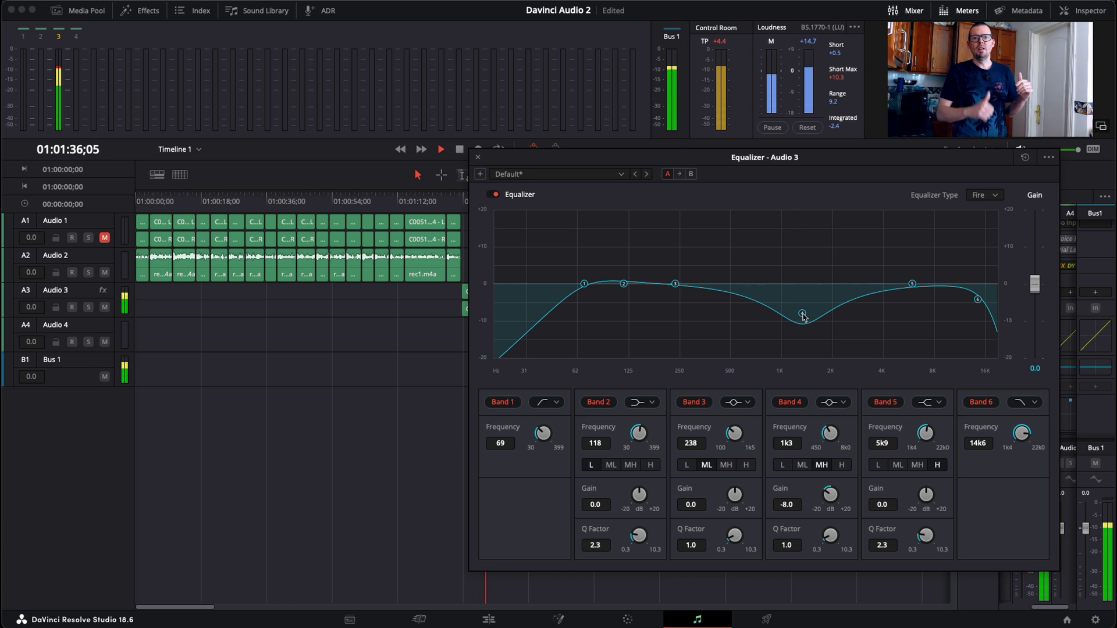
{"action": "left_click_drag", "start_coordinate": [912, 284], "coordinate": [914, 273]}
{"action": "mouse_move", "coordinate": [803, 314]}
{"action": "left_mouse_down"}
{"action": "mouse_move", "coordinate": [807, 332]}
{"action": "mouse_move", "coordinate": [794, 335]}
{"action": "mouse_move", "coordinate": [794, 321]}
{"action": "left_mouse_up"}
Boost Band 3 to about +1.9 dB at 225 Hz and lower the Band 1 frequency to about 56 Hz.
{"action": "left_click_drag", "start_coordinate": [673, 283], "coordinate": [678, 275]}
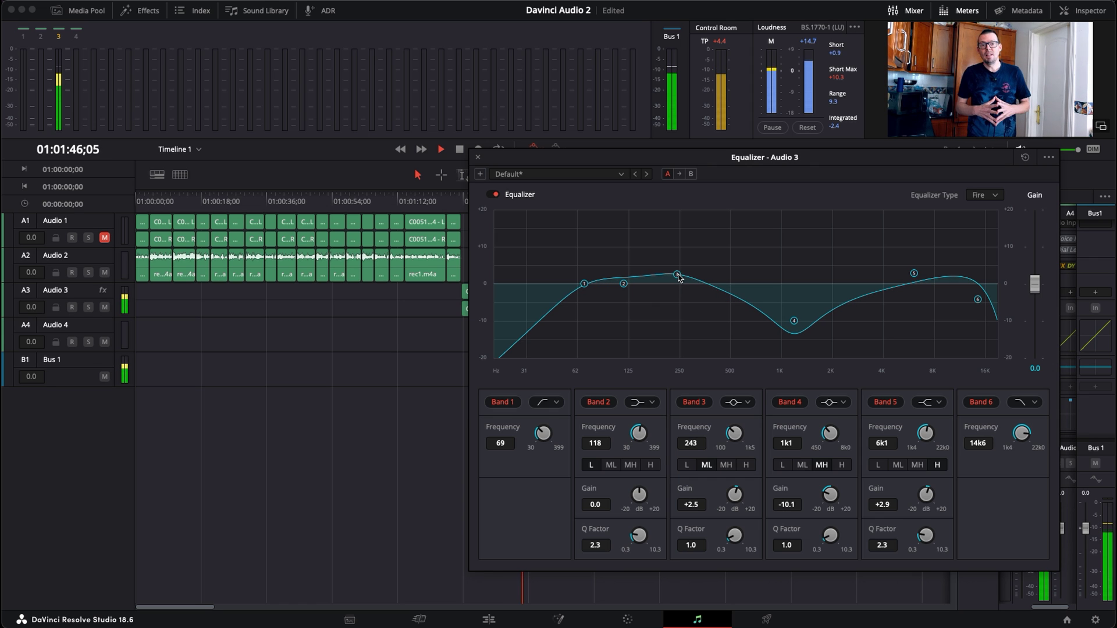
{"action": "left_click_drag", "start_coordinate": [585, 284], "coordinate": [569, 284]}
{"action": "left_click_drag", "start_coordinate": [675, 275], "coordinate": [672, 279]}
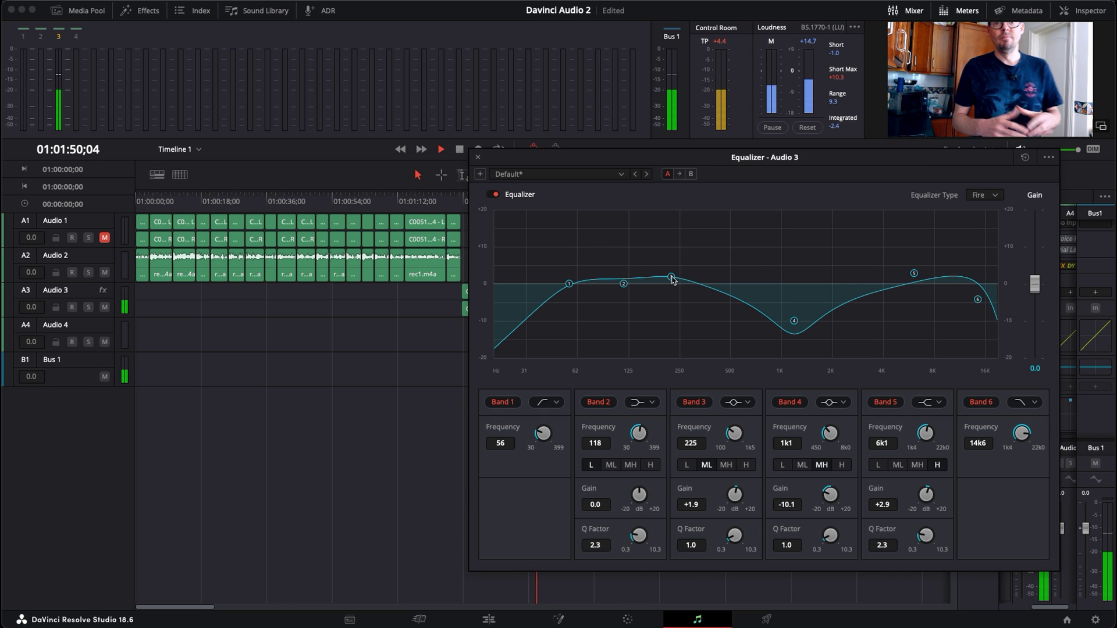
{"action": "key", "text": "space"}
Replay Audio 3 from an earlier passage and ease the Band 4 cut to about -9.4 dB.
{"action": "left_click_drag", "start_coordinate": [560, 157], "coordinate": [667, 162]}
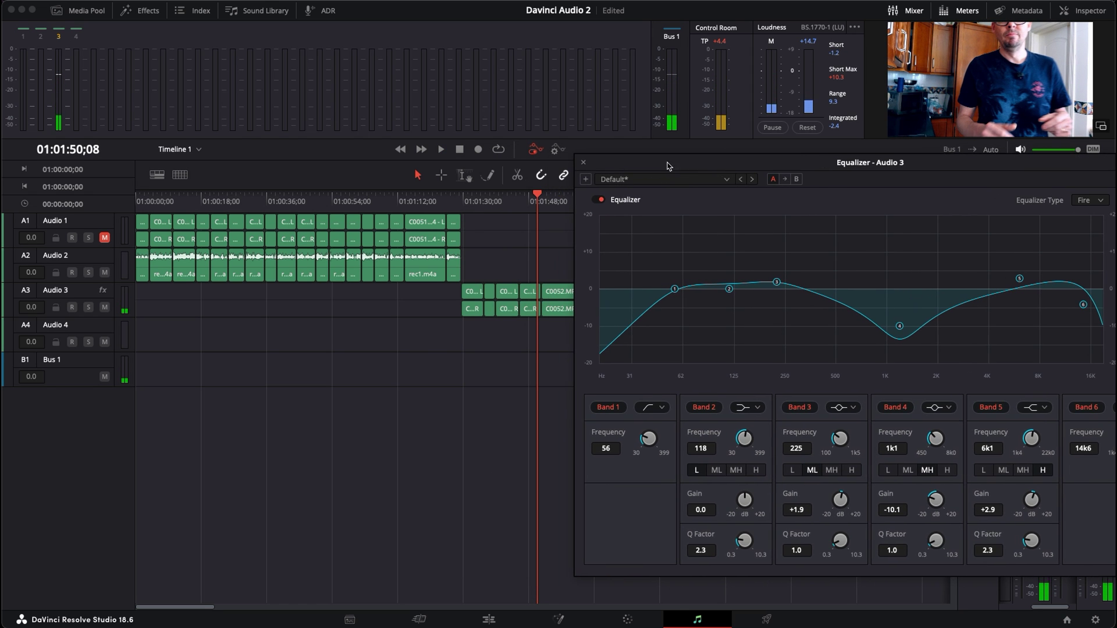
{"action": "left_click", "coordinate": [485, 205]}
{"action": "key", "text": "space"}
{"action": "left_click_drag", "start_coordinate": [808, 163], "coordinate": [649, 164]}
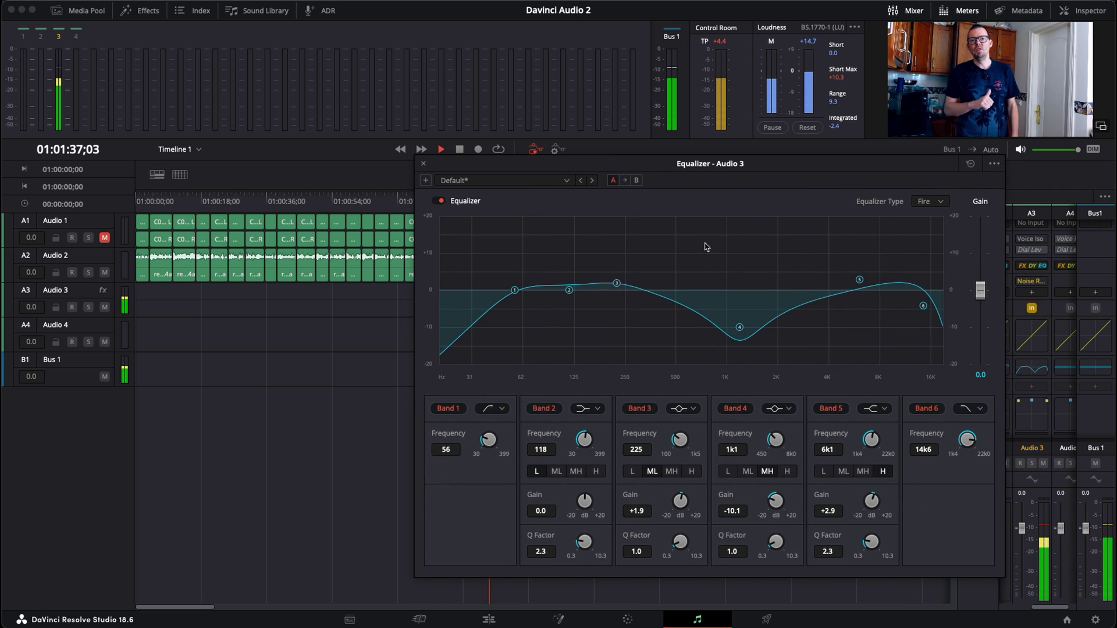
{"action": "left_click_drag", "start_coordinate": [740, 327], "coordinate": [739, 325]}
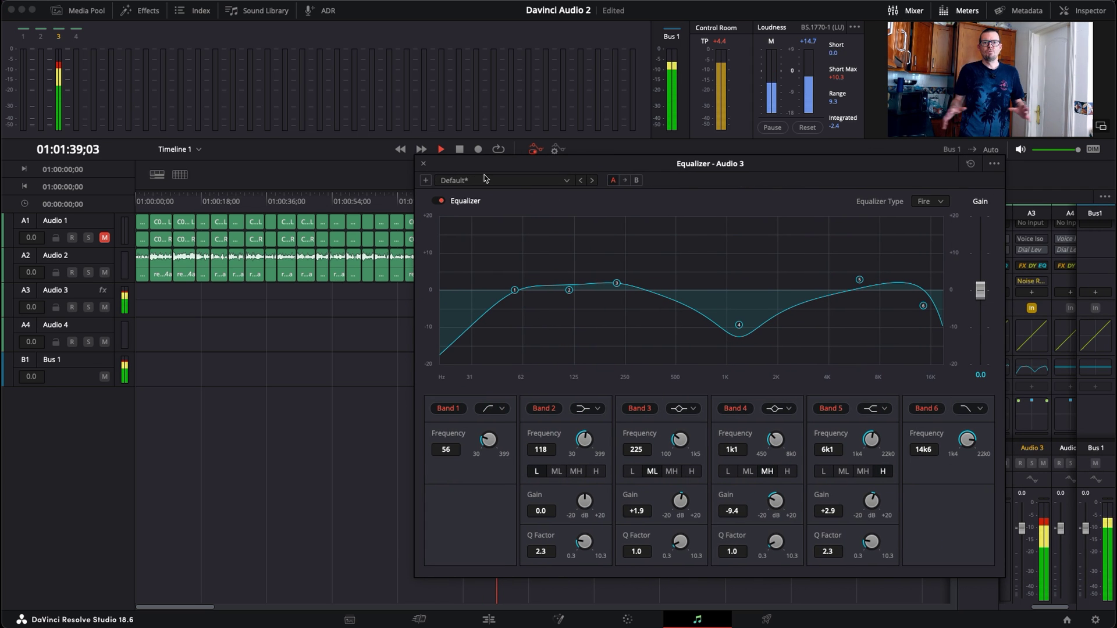
Replay Audio 3 from an earlier passage and bypass its equalizer to compare the sound without it.
{"action": "key", "text": "space"}
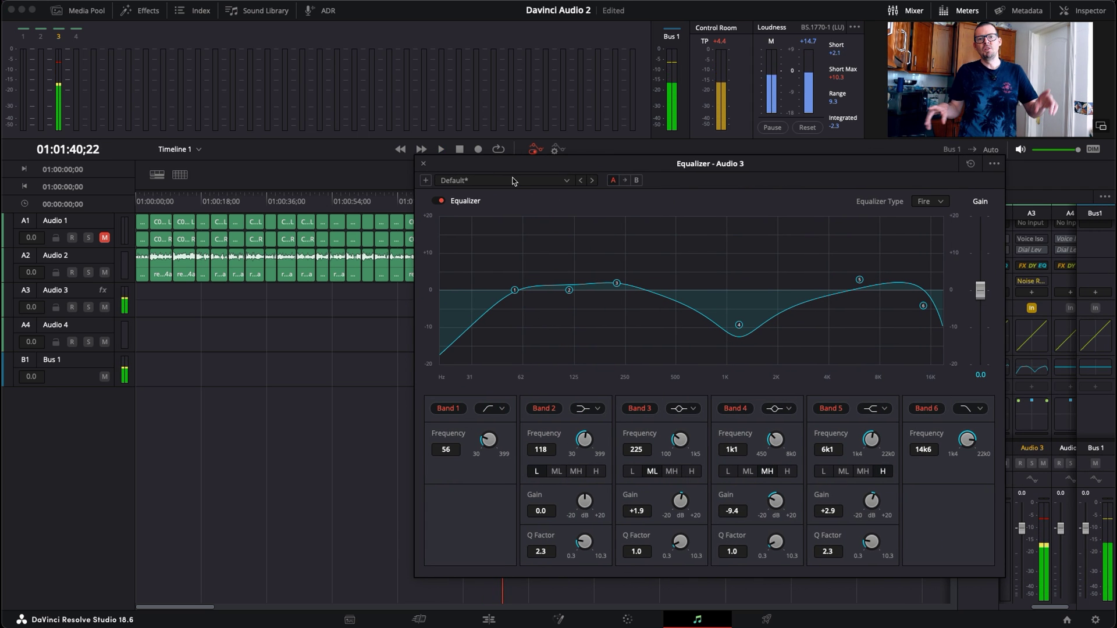
{"action": "left_click_drag", "start_coordinate": [461, 163], "coordinate": [596, 192]}
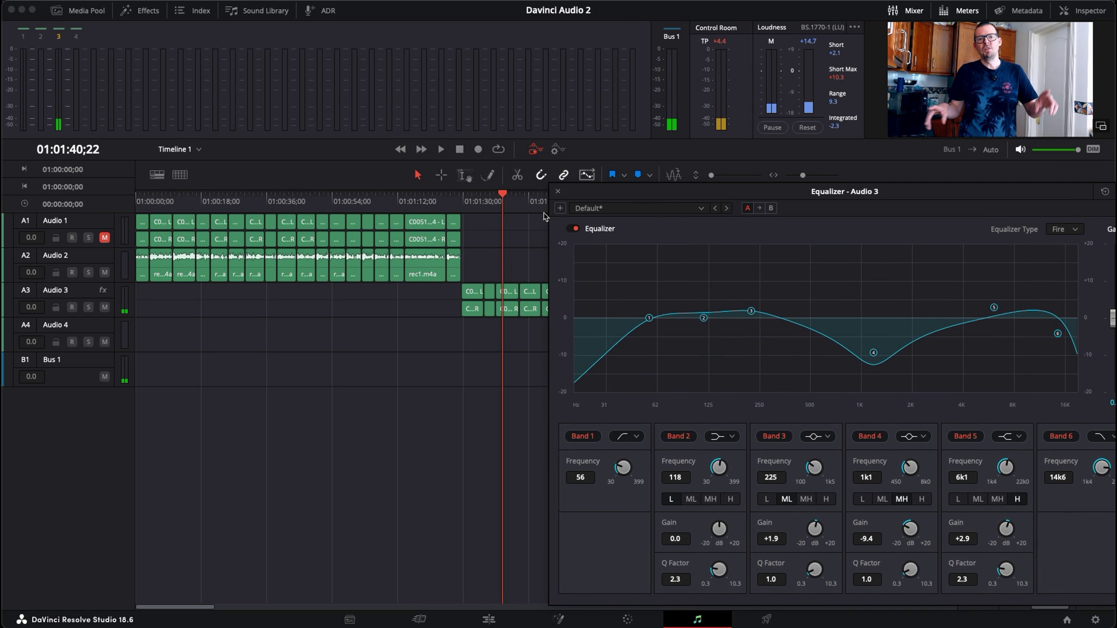
{"action": "left_click", "coordinate": [484, 201]}
{"action": "key", "text": "space"}
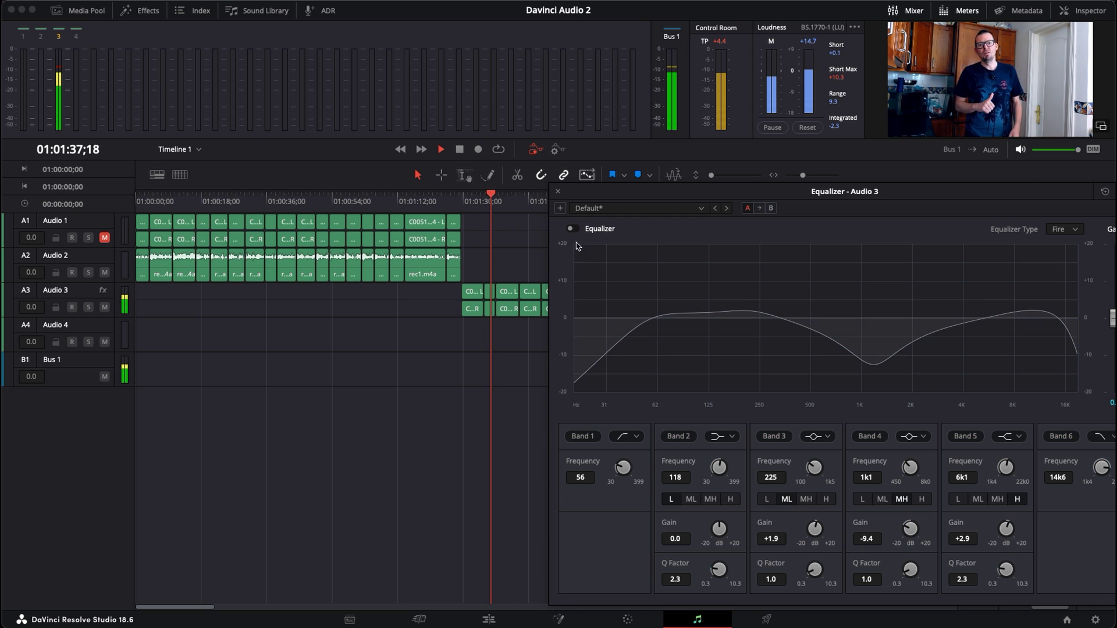
{"action": "left_click", "coordinate": [571, 229]}
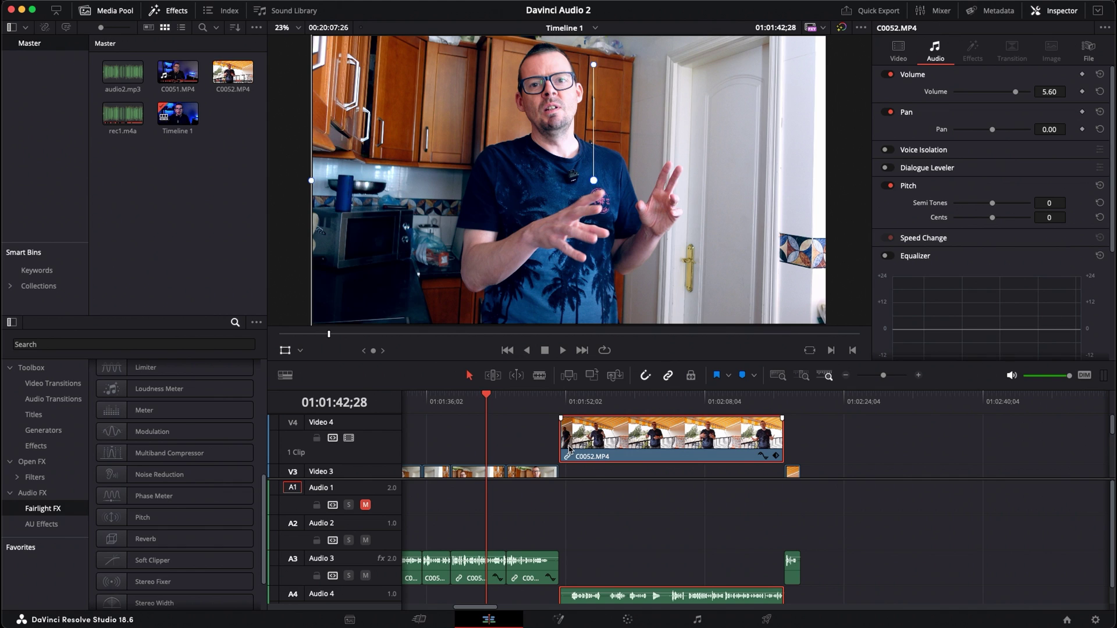
Return to the Edit page and play the outdoor C0052.MP4 clip from about 01:02:00 to hear the unprocessed Audio 4 sound.
{"action": "left_click", "coordinate": [611, 405]}
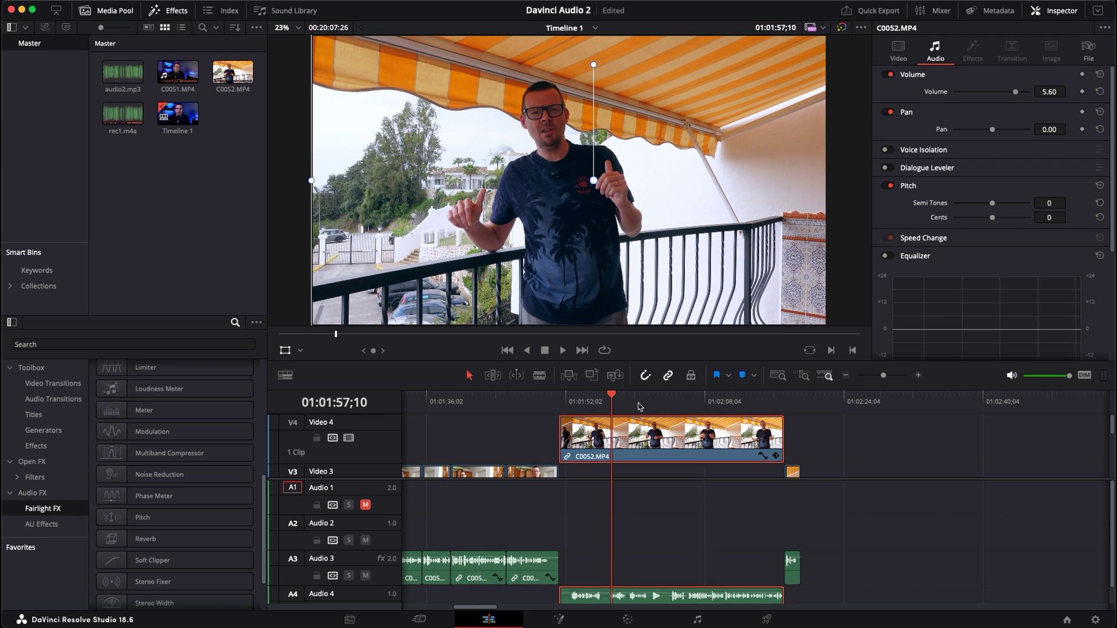
{"action": "left_click", "coordinate": [629, 406]}
{"action": "left_click", "coordinate": [642, 404]}
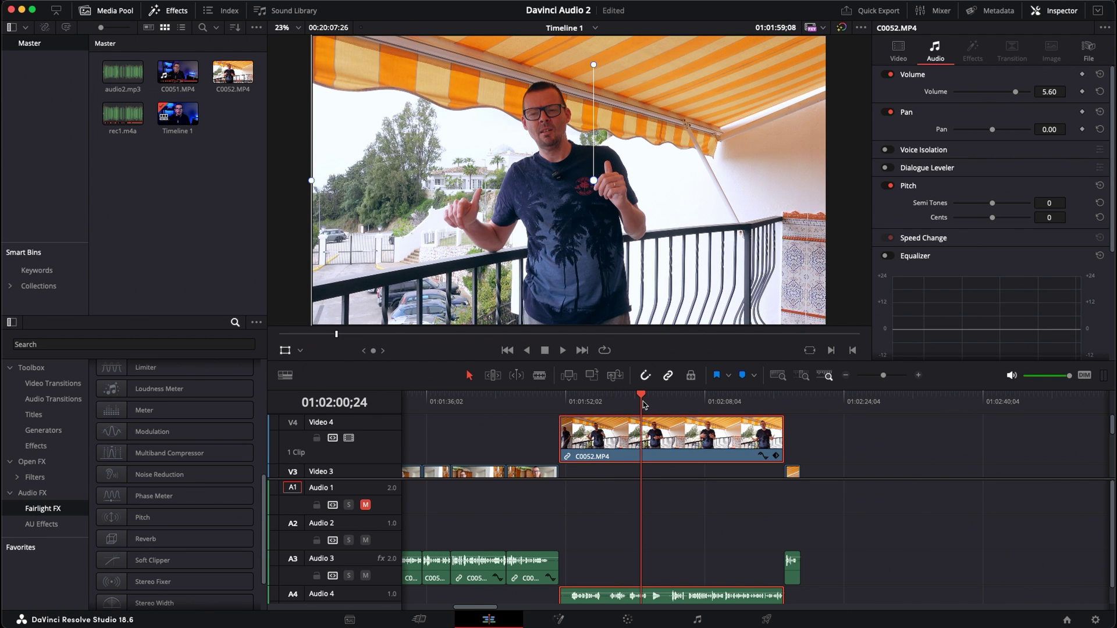
{"action": "key", "text": "space"}
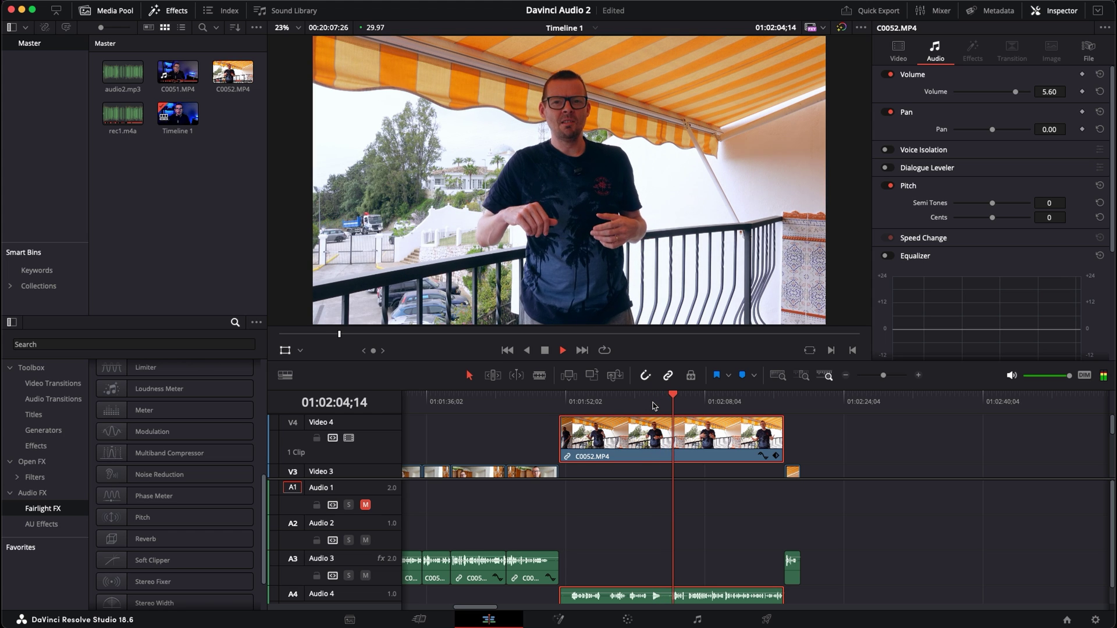
{"action": "key", "text": "space"}
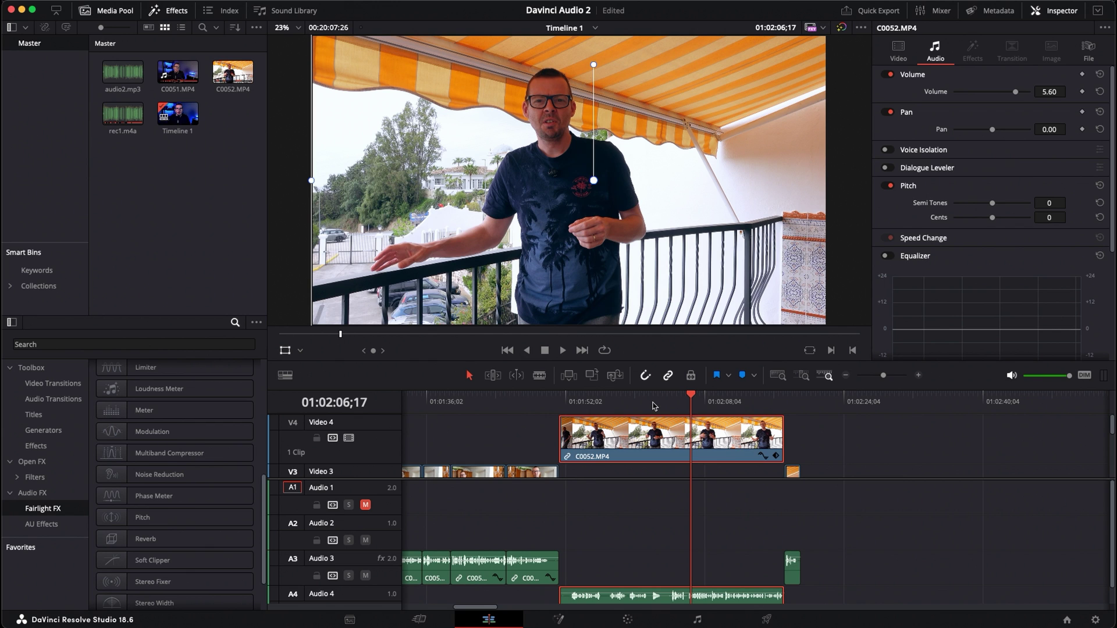
On the Fairlight page, cue the Audio 4 clip near 01:02:04 and turn on Voice Isolation for the Audio 4 track.
{"action": "left_click", "coordinate": [698, 621]}
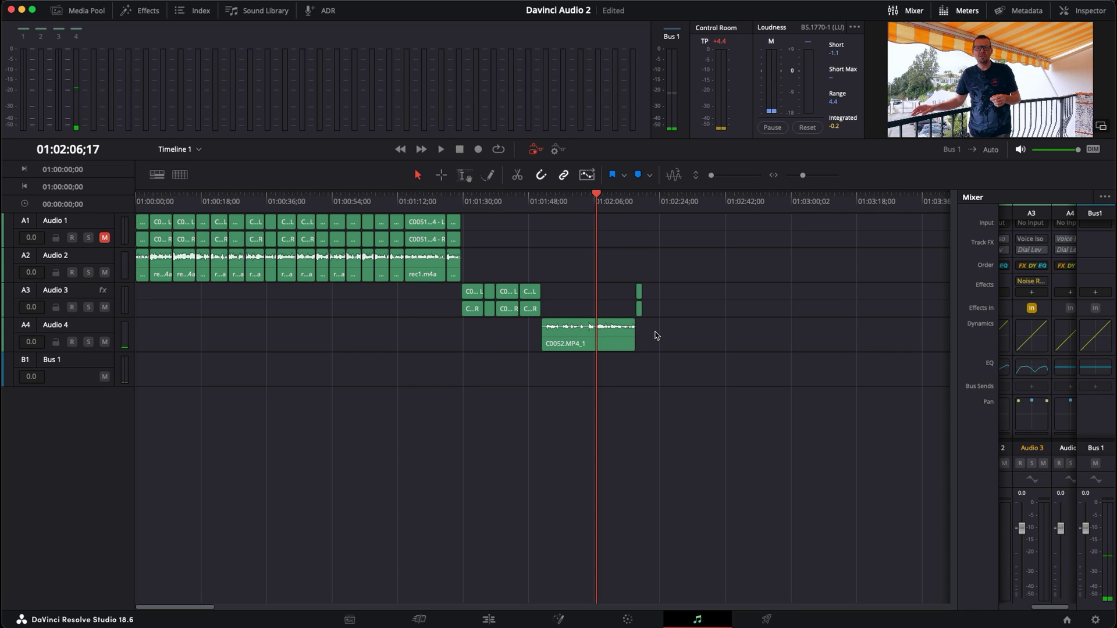
{"action": "scroll", "coordinate": [1044, 360], "scroll_direction": "right", "scroll_amount": 2}
{"action": "scroll", "coordinate": [1042, 365], "scroll_direction": "down", "scroll_amount": 2}
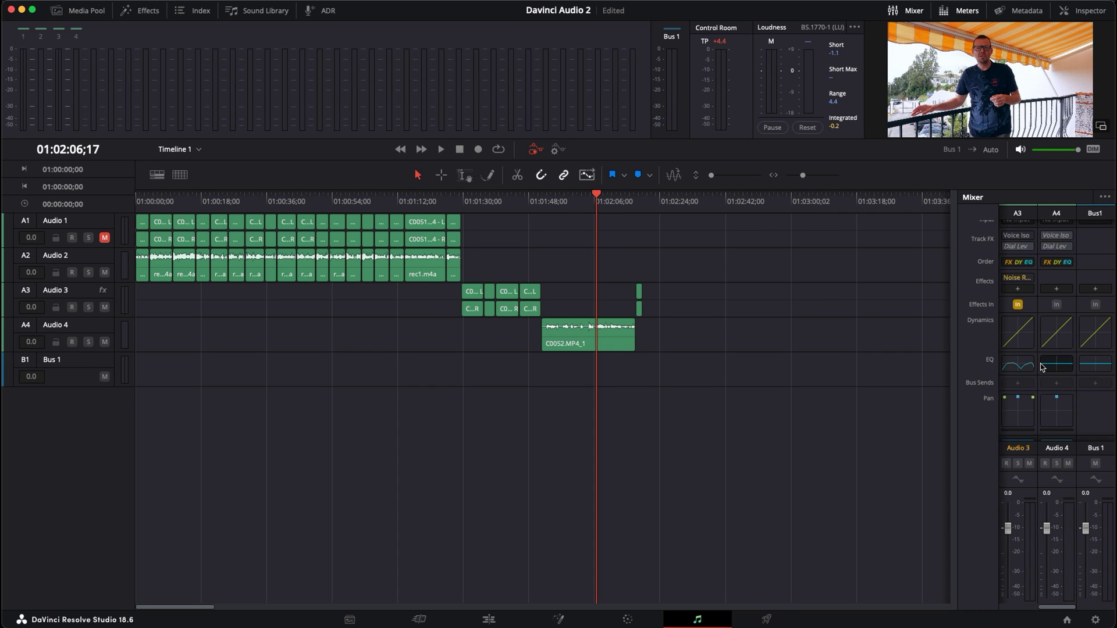
{"action": "scroll", "coordinate": [1042, 365], "scroll_direction": "up", "scroll_amount": 2}
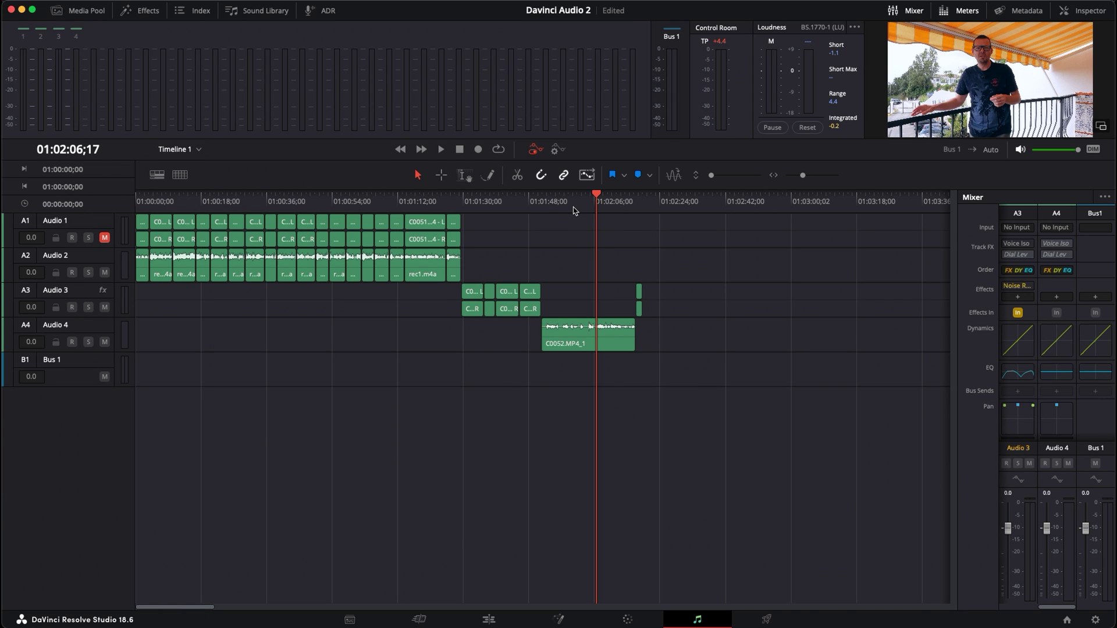
{"action": "key", "text": "j"}
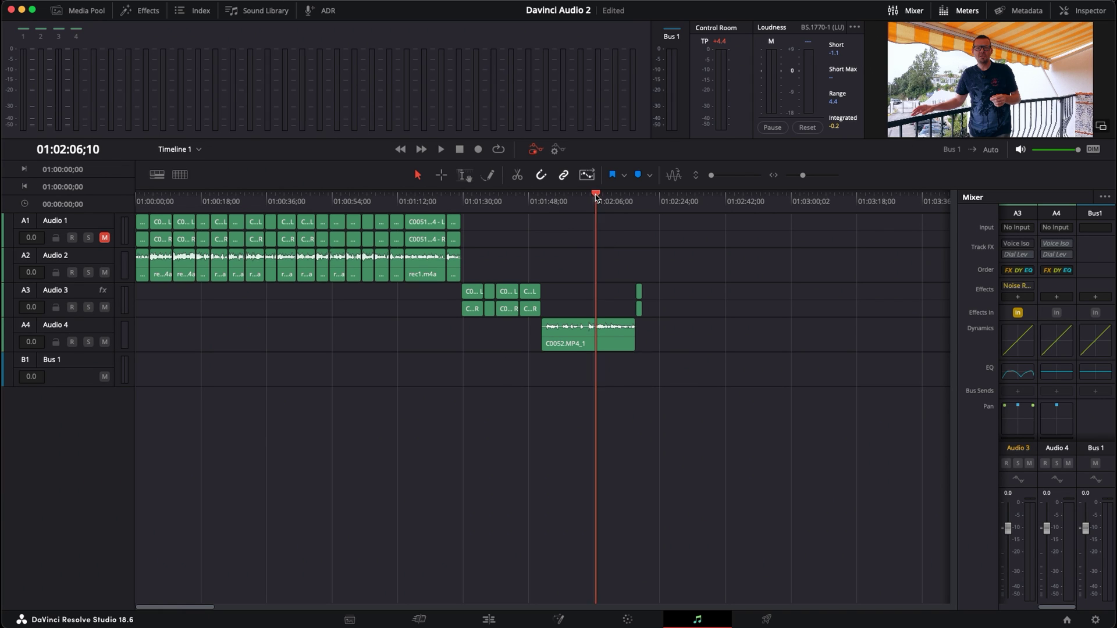
{"action": "key", "text": "k"}
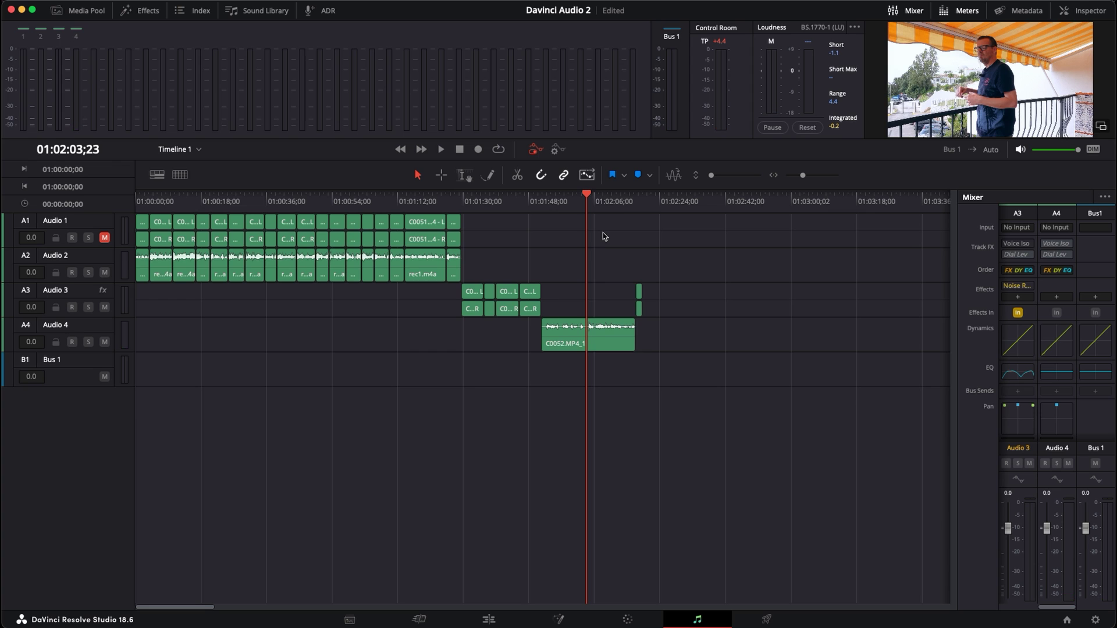
{"action": "key", "text": "l"}
{"action": "key", "text": "k"}
{"action": "left_click_drag", "start_coordinate": [594, 198], "coordinate": [584, 201]}
{"action": "mouse_move", "coordinate": [1056, 247]}
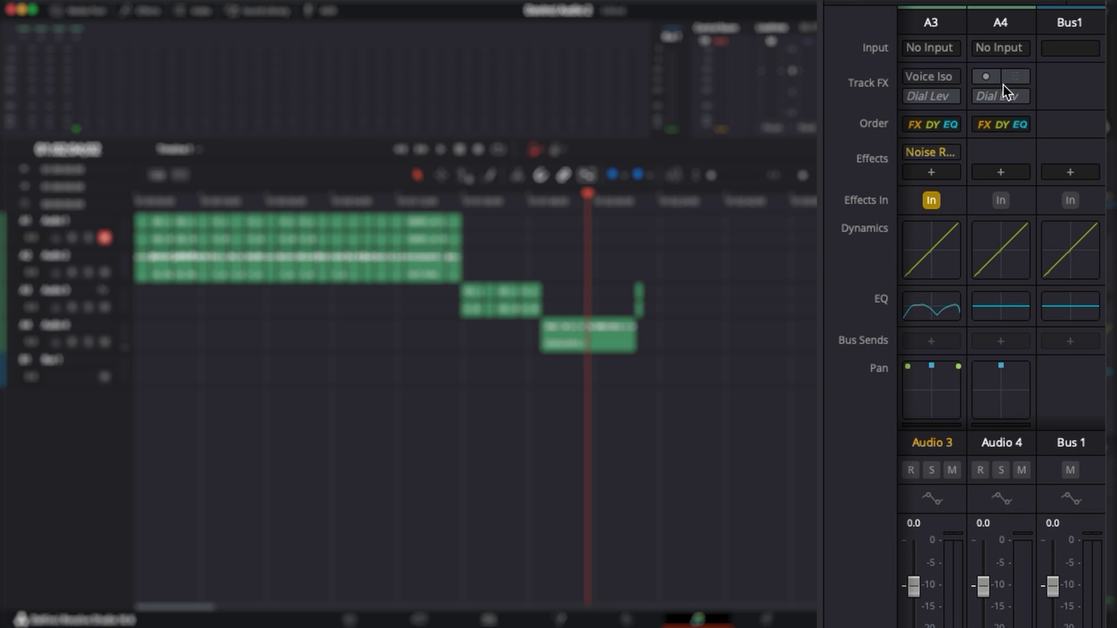
{"action": "left_click", "coordinate": [993, 80]}
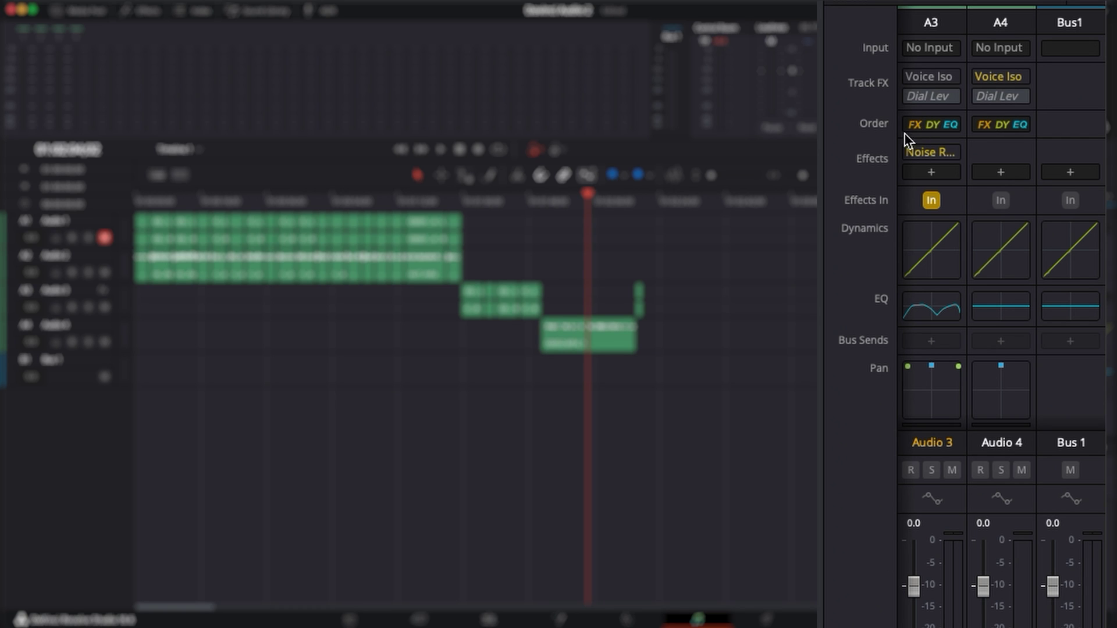
Play the Audio 4 clip repeatedly from about 01:02:04 to judge the Voice Isolation effect.
{"action": "key", "text": "space"}
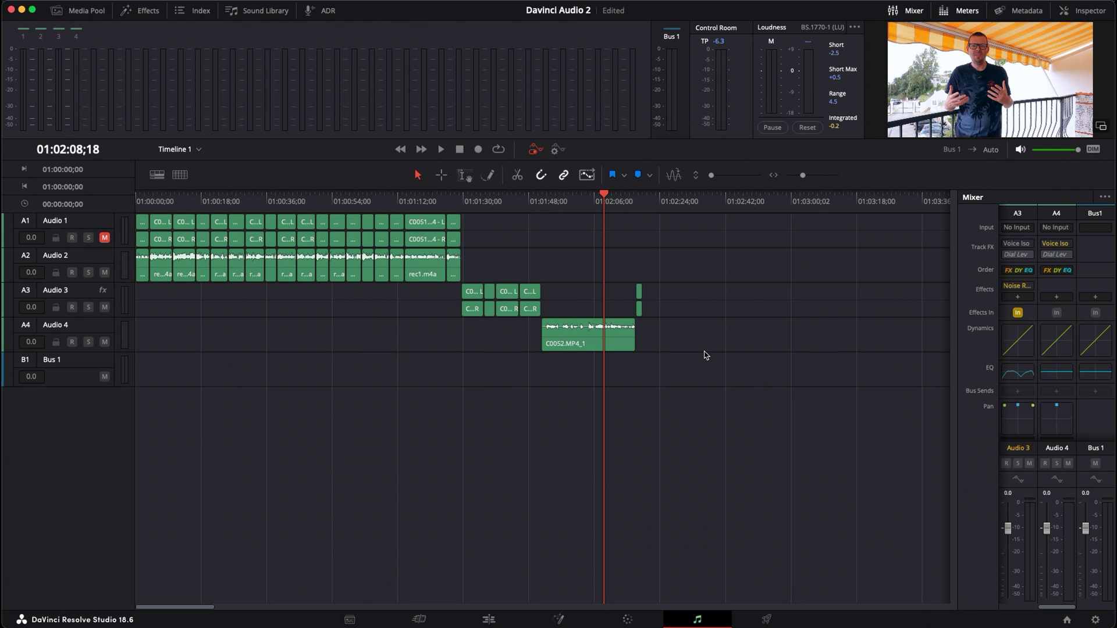
{"action": "left_click", "coordinate": [585, 202]}
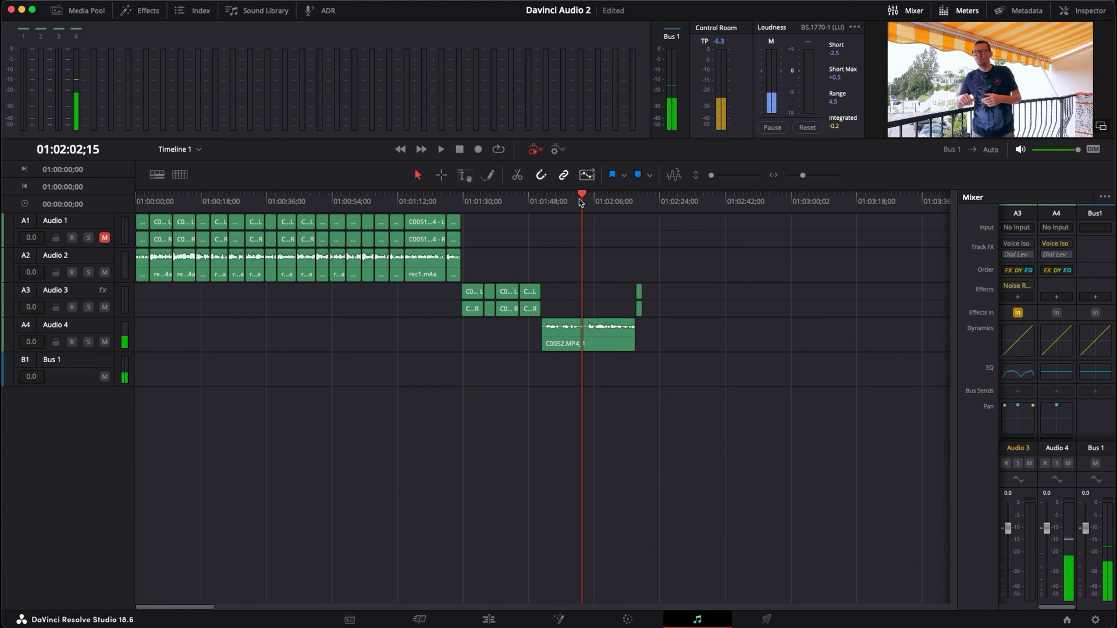
{"action": "key", "text": "space"}
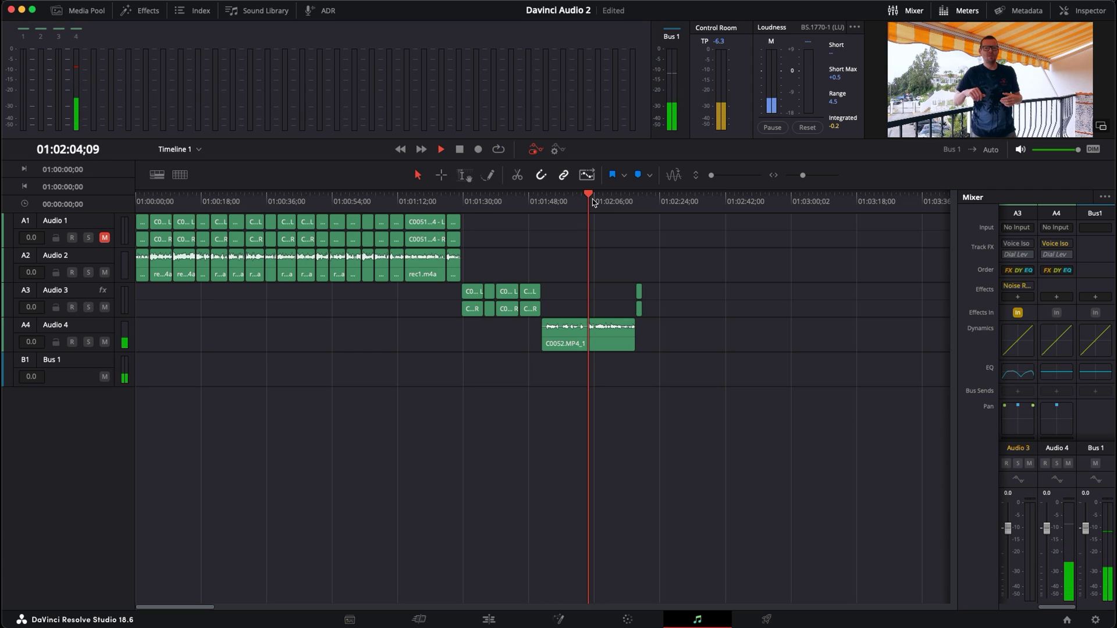
{"action": "key", "text": "space"}
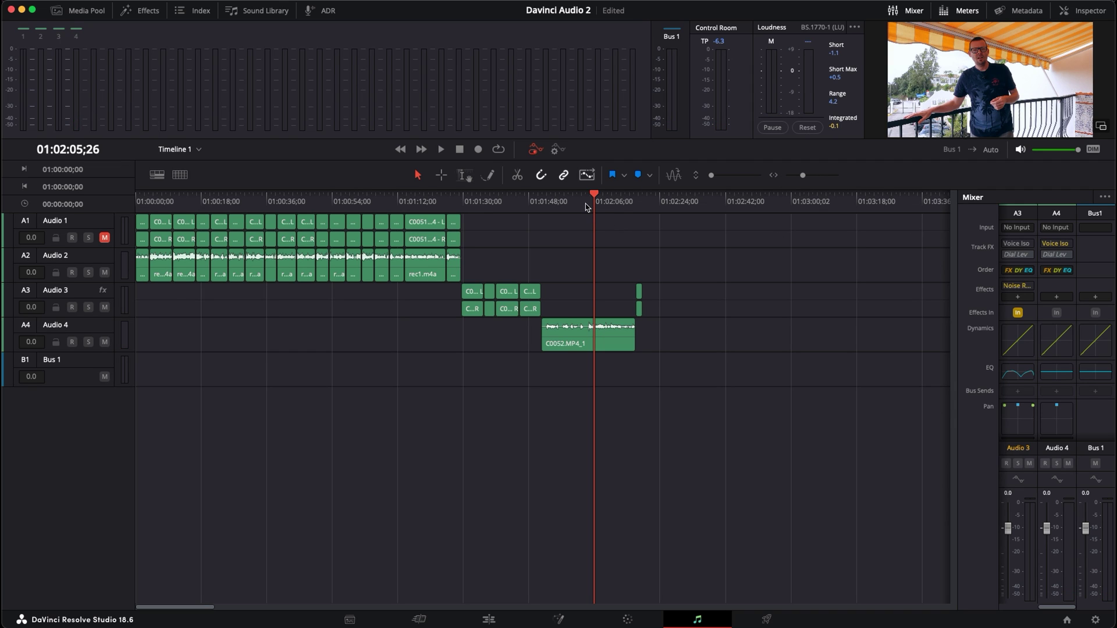
{"action": "left_click", "coordinate": [586, 203]}
{"action": "left_click", "coordinate": [589, 202]}
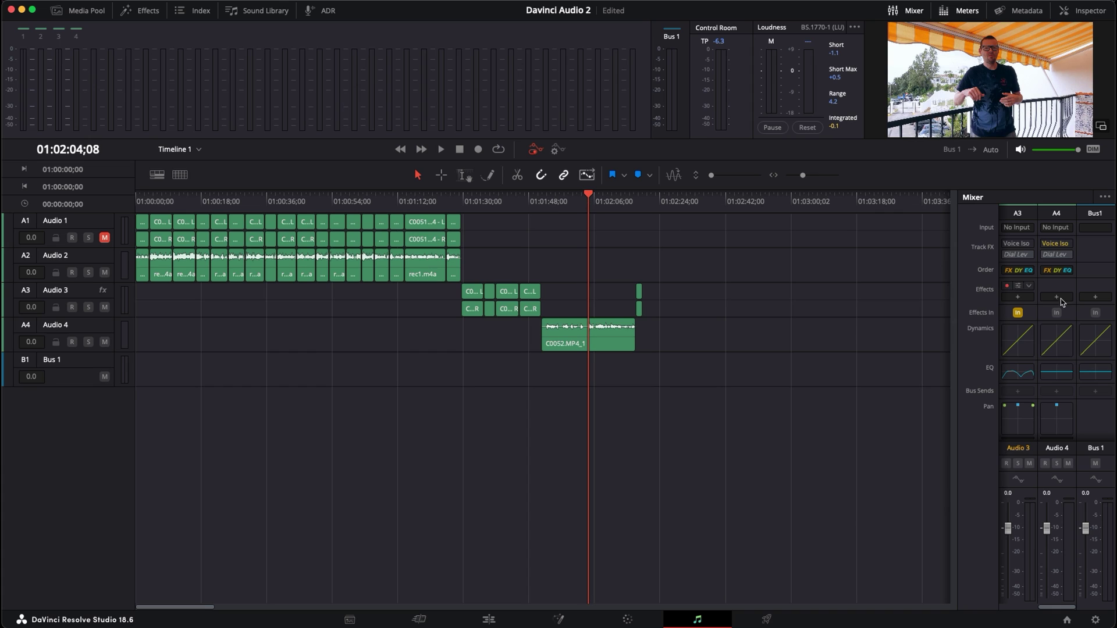
Open the Voice Isolation settings of Audio 4 and reduce the amount to 58 while replaying the passage.
{"action": "left_click", "coordinate": [1067, 245]}
{"action": "left_click_drag", "start_coordinate": [594, 233], "coordinate": [831, 291]}
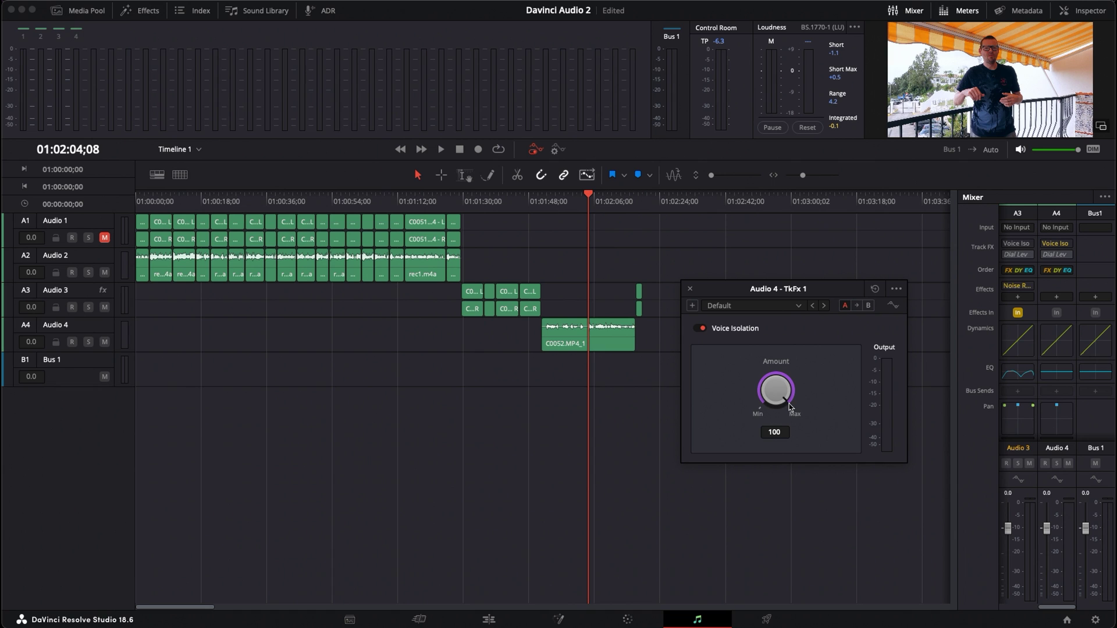
{"action": "left_click_drag", "start_coordinate": [589, 196], "coordinate": [578, 196]}
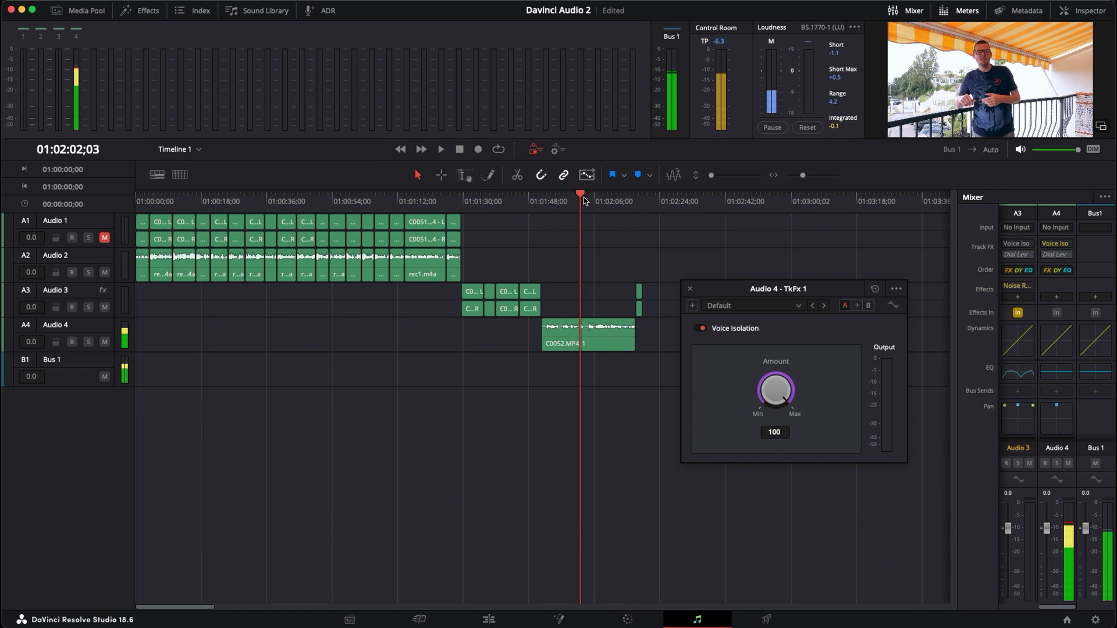
{"action": "key", "text": "space"}
{"action": "left_click_drag", "start_coordinate": [780, 384], "coordinate": [755, 381]}
{"action": "key", "text": "space"}
{"action": "left_click_drag", "start_coordinate": [594, 199], "coordinate": [586, 200]}
{"action": "left_click_drag", "start_coordinate": [788, 379], "coordinate": [783, 377]}
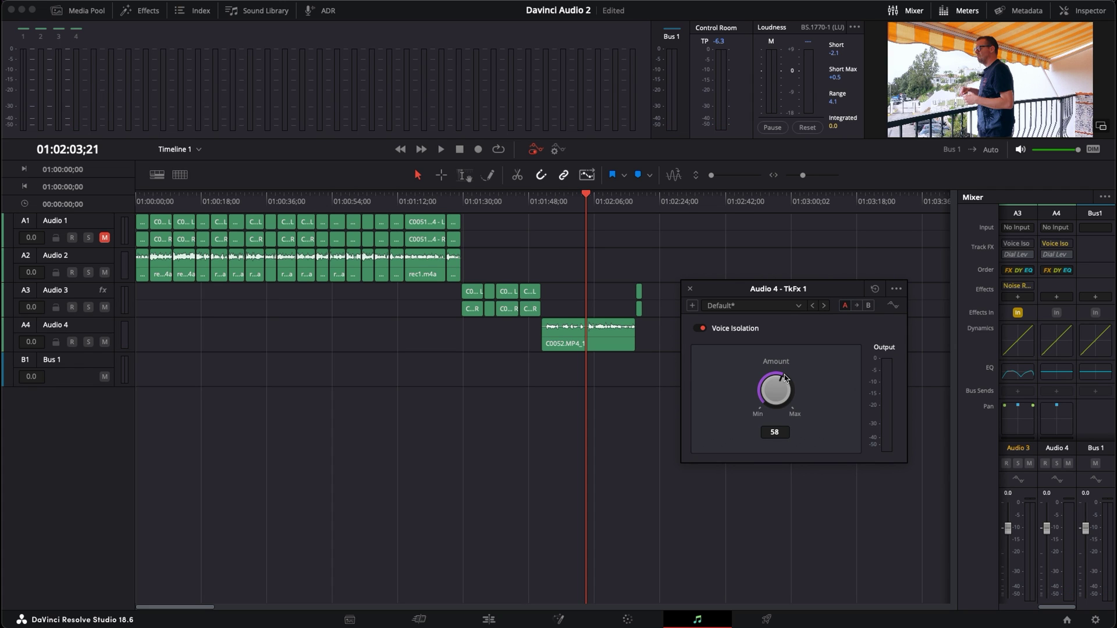
Play the Audio 4 passage with the reduced Voice Isolation amount and close the effect's settings.
{"action": "key", "text": "space"}
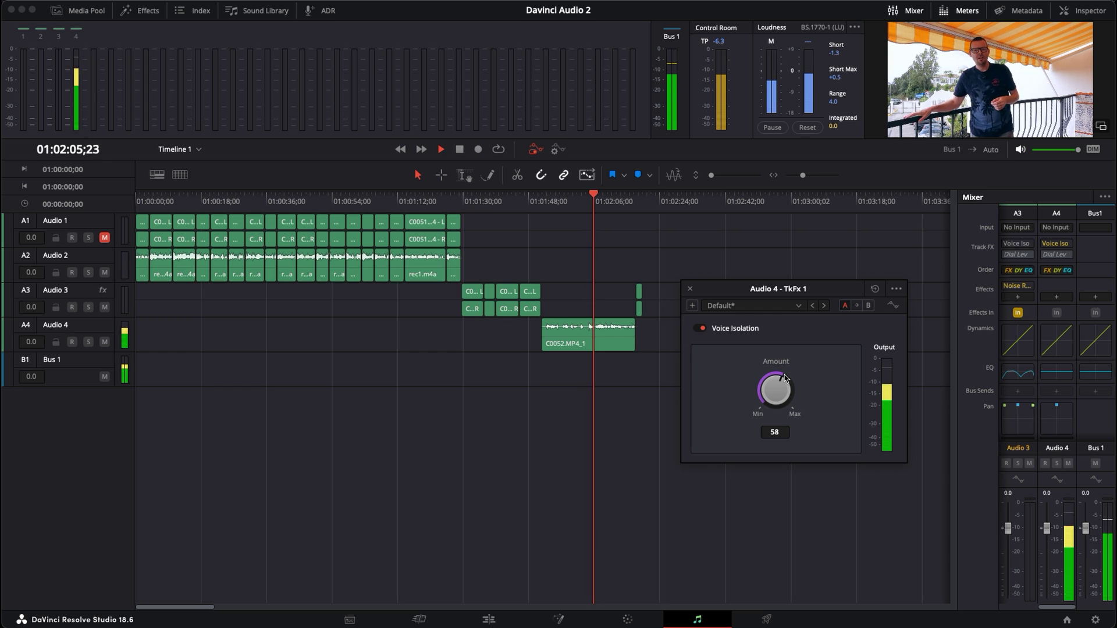
{"action": "key", "text": "space"}
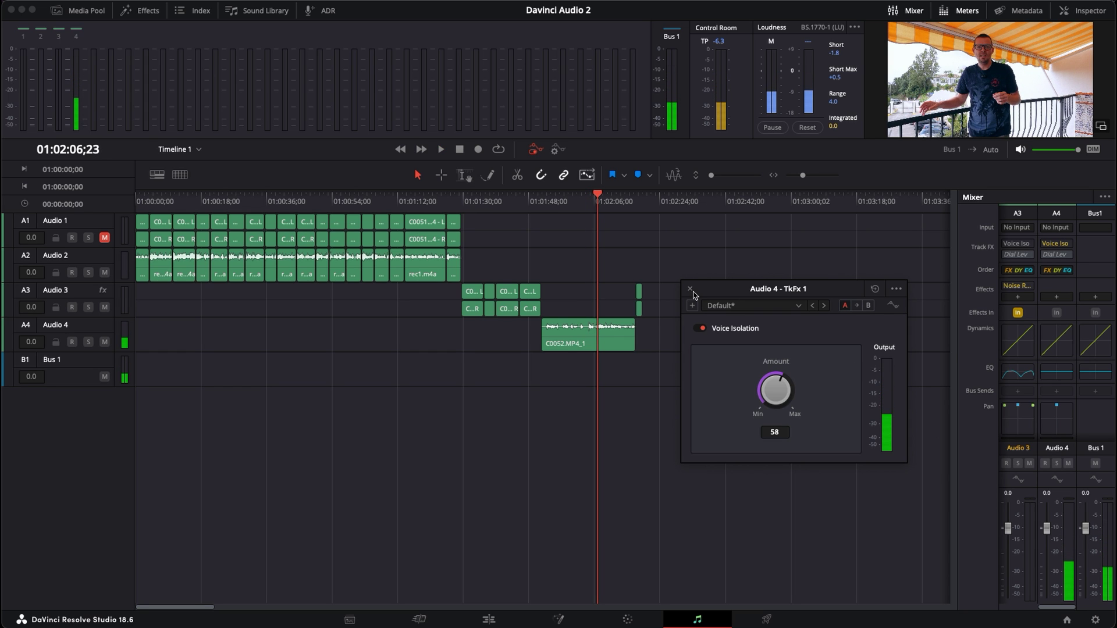
{"action": "left_click", "coordinate": [690, 289]}
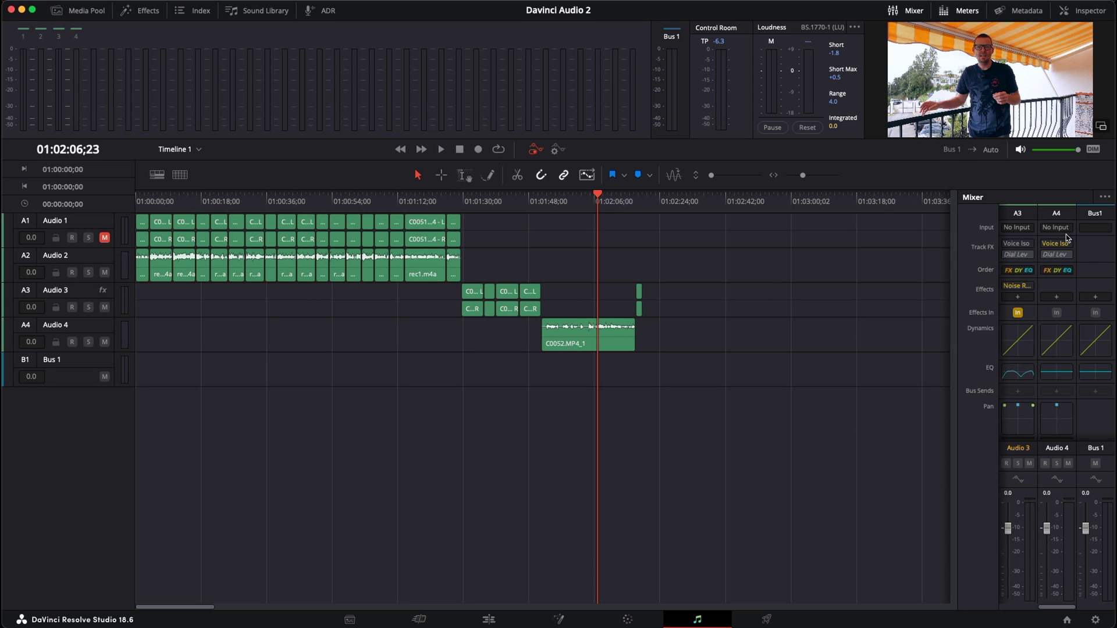
Open the Audio 4 equalizer, enable Band 1 and lower its frequency to about 44 Hz during playback.
{"action": "left_click", "coordinate": [1063, 374]}
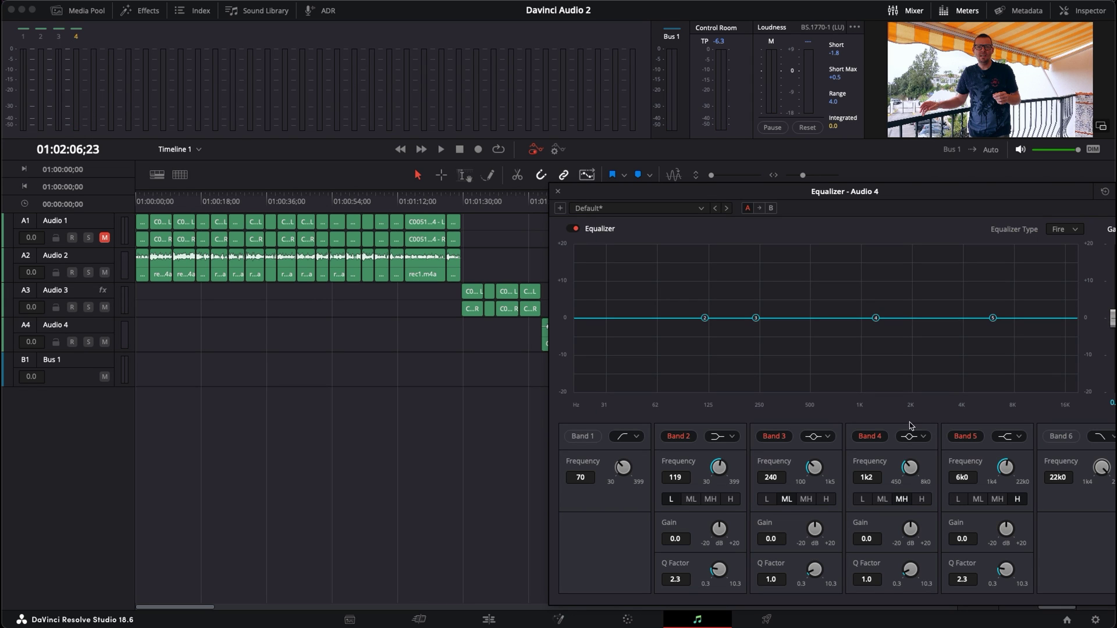
{"action": "left_click_drag", "start_coordinate": [680, 196], "coordinate": [756, 233]}
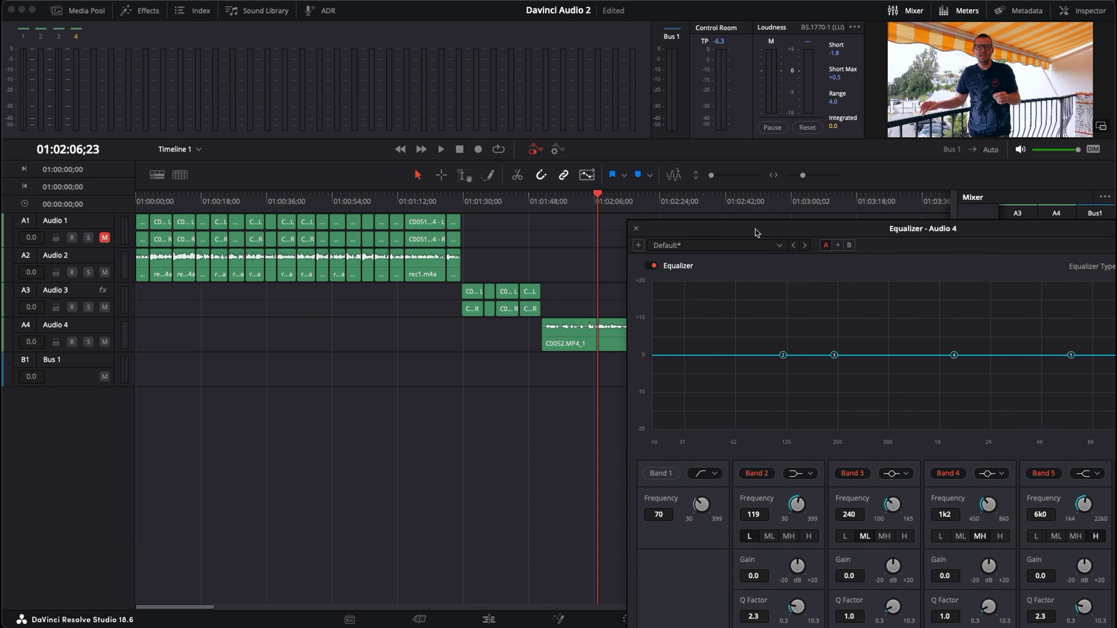
{"action": "left_click", "coordinate": [577, 201]}
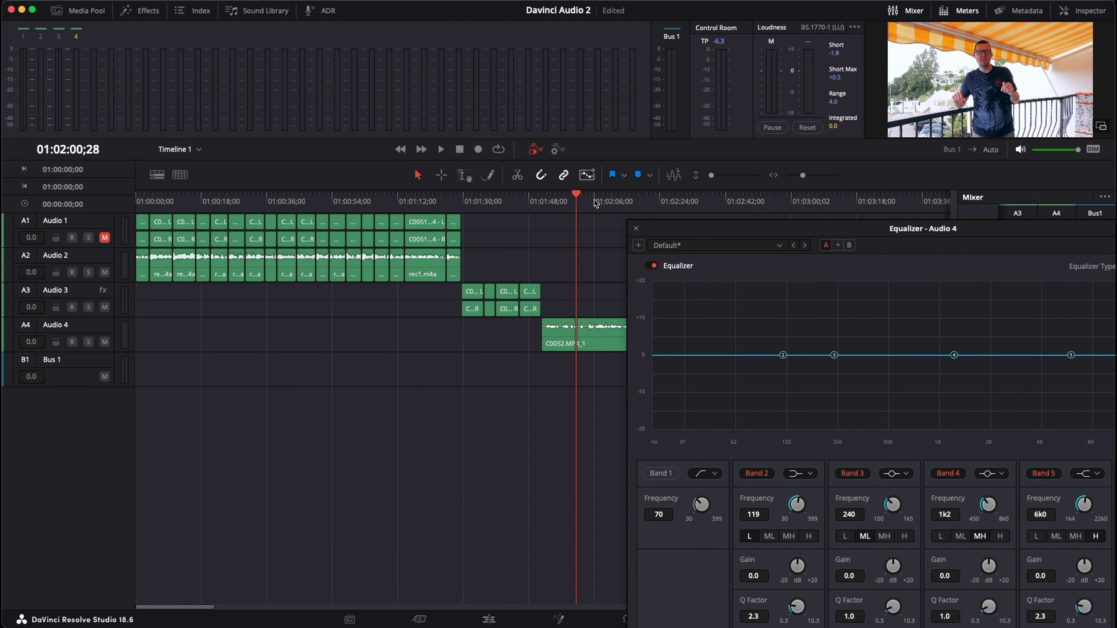
{"action": "left_click", "coordinate": [596, 201]}
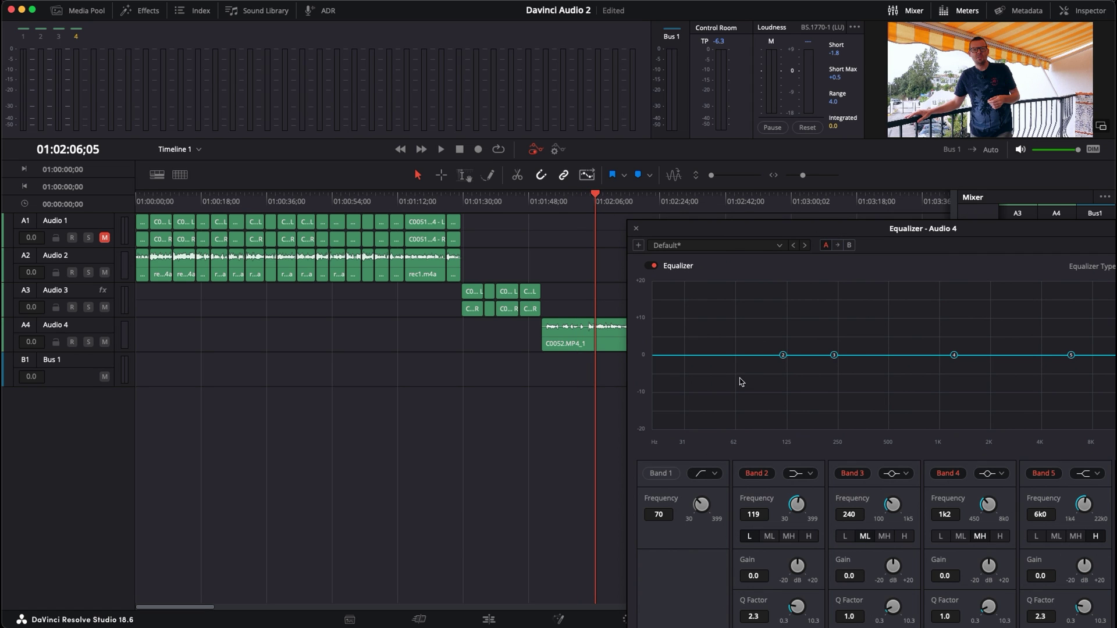
{"action": "key", "text": "space"}
{"action": "left_click", "coordinate": [743, 356]}
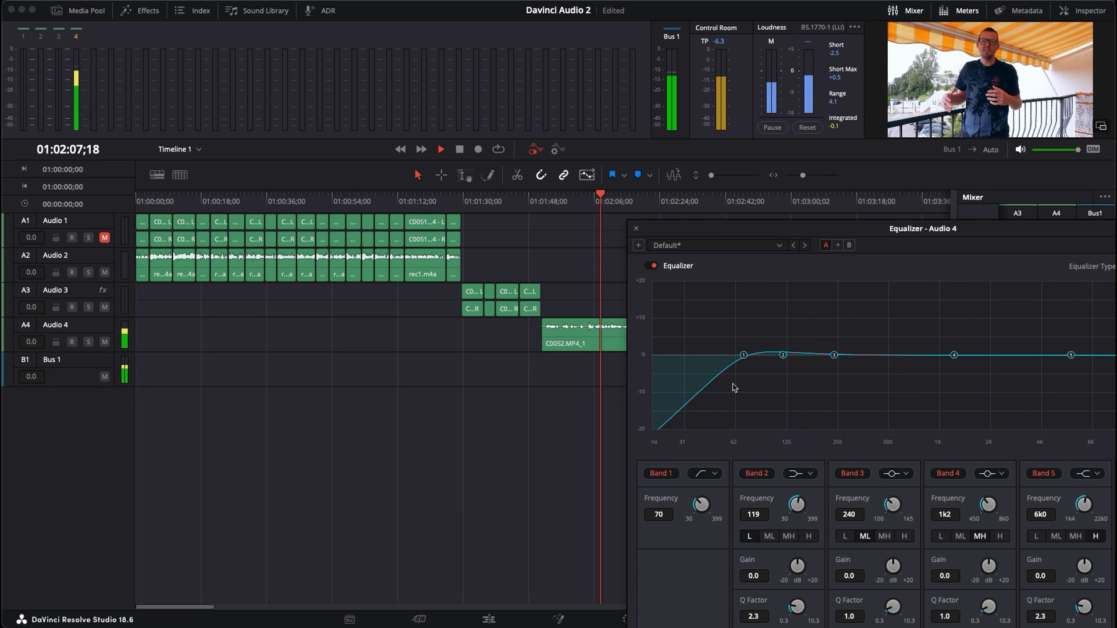
{"action": "left_click_drag", "start_coordinate": [743, 359], "coordinate": [709, 363]}
{"action": "key", "text": "space"}
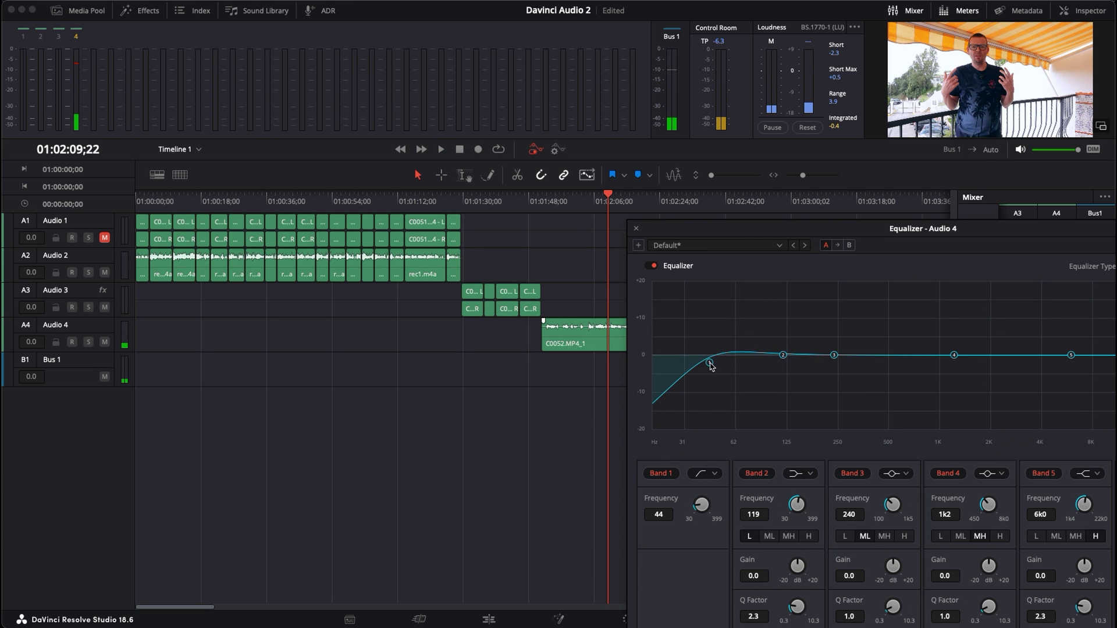
While replaying the clip, cut Band 4 to about -6.1 dB at 1.3 kHz and boost Band 5 to about +5.4 dB at 7 kHz.
{"action": "left_click_drag", "start_coordinate": [583, 204], "coordinate": [599, 206]}
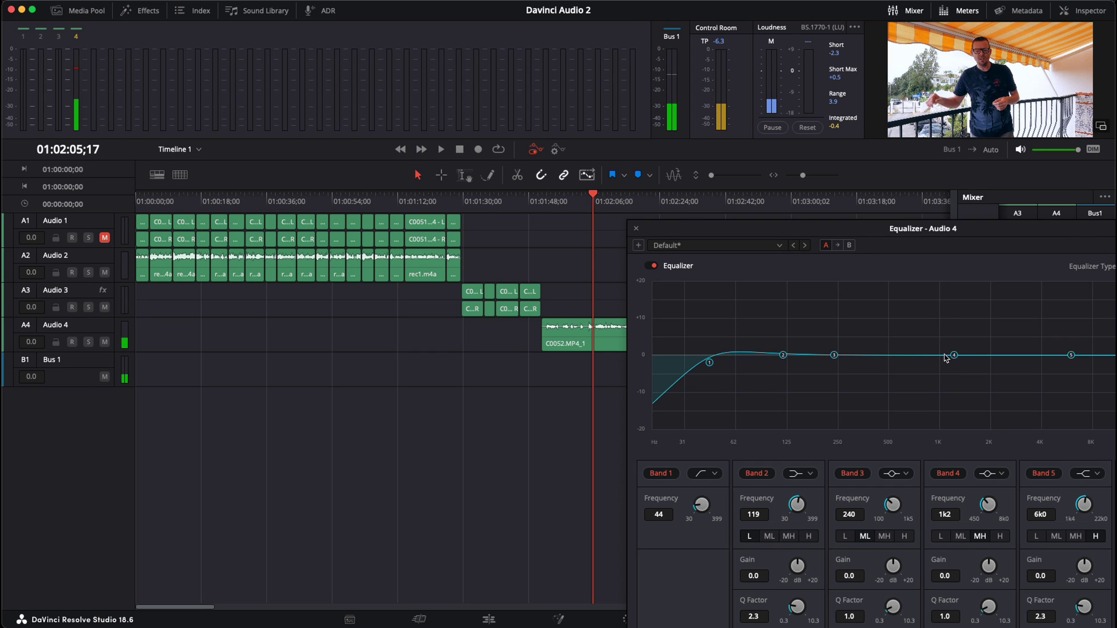
{"action": "key", "text": "space"}
{"action": "left_click_drag", "start_coordinate": [954, 355], "coordinate": [962, 381]}
{"action": "left_click_drag", "start_coordinate": [1071, 354], "coordinate": [1082, 335]}
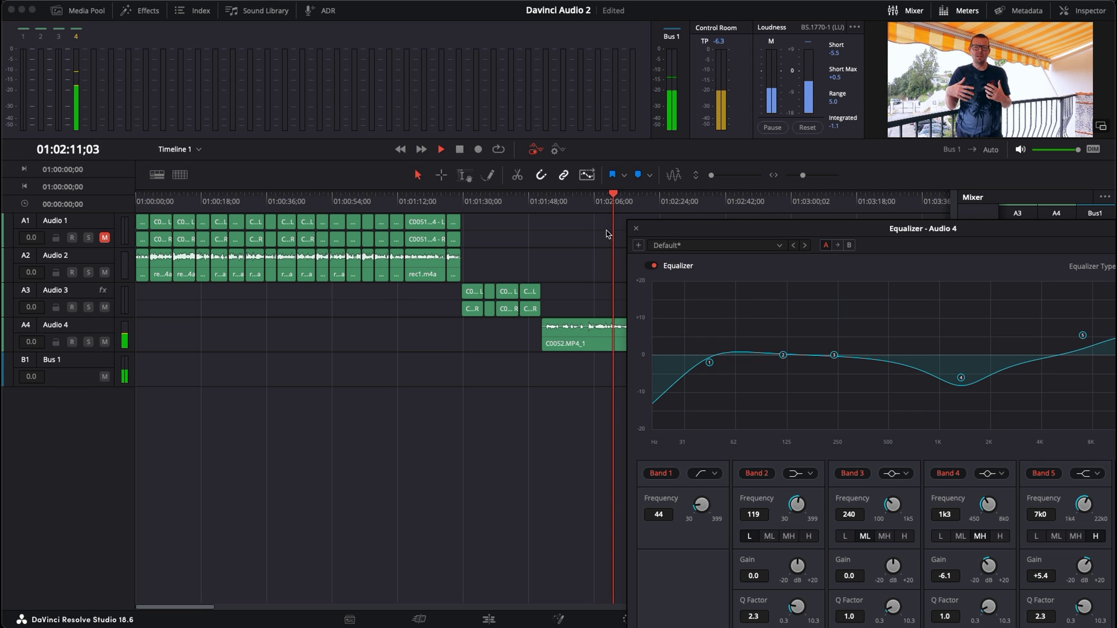
{"action": "left_click", "coordinate": [590, 209]}
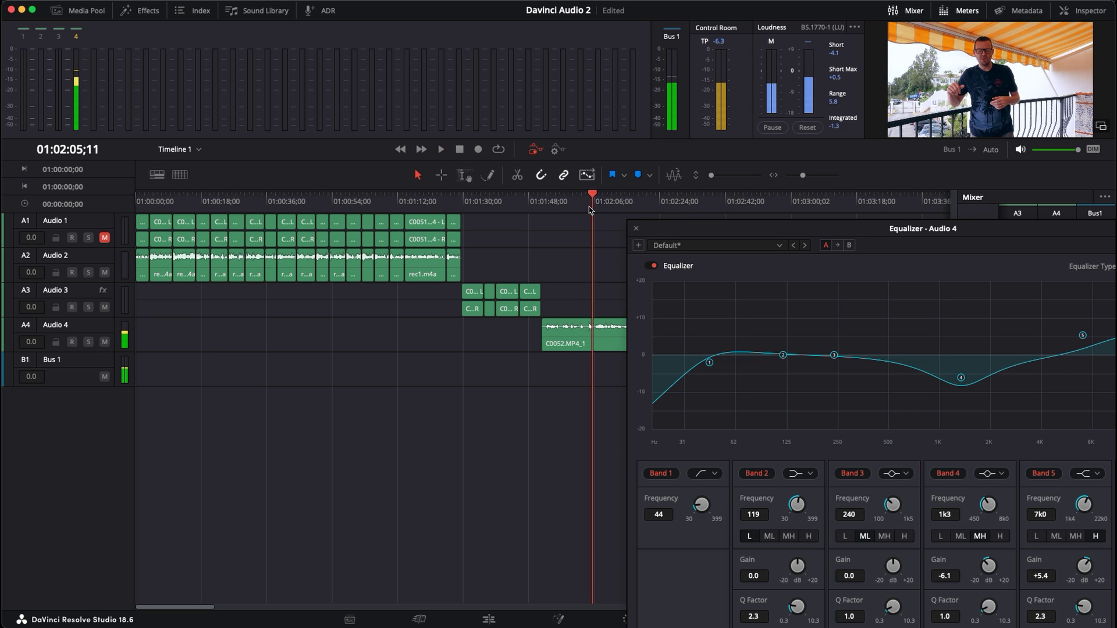
Close the Audio 4 equalizer and replay the clip from shortly before the current position.
{"action": "left_click", "coordinate": [636, 229]}
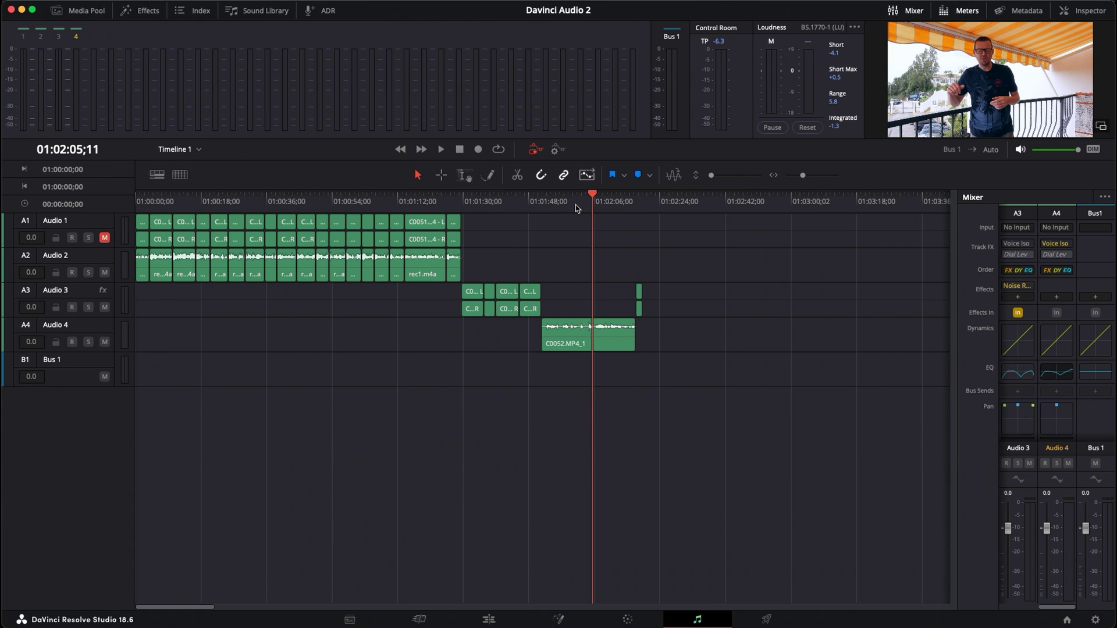
{"action": "left_click", "coordinate": [587, 205]}
{"action": "key", "text": "space"}
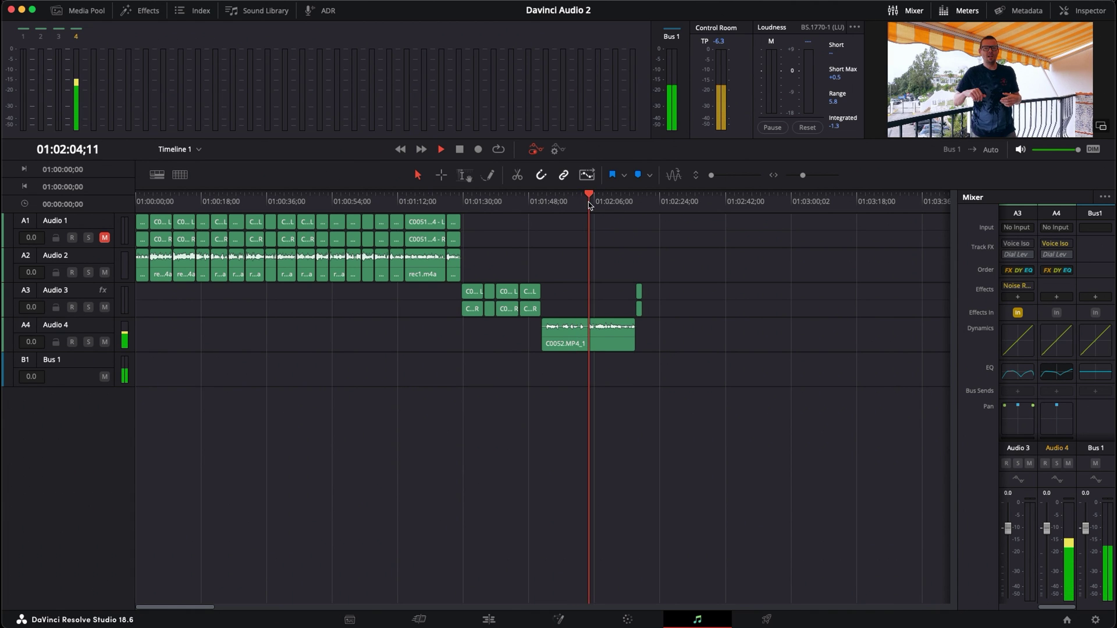
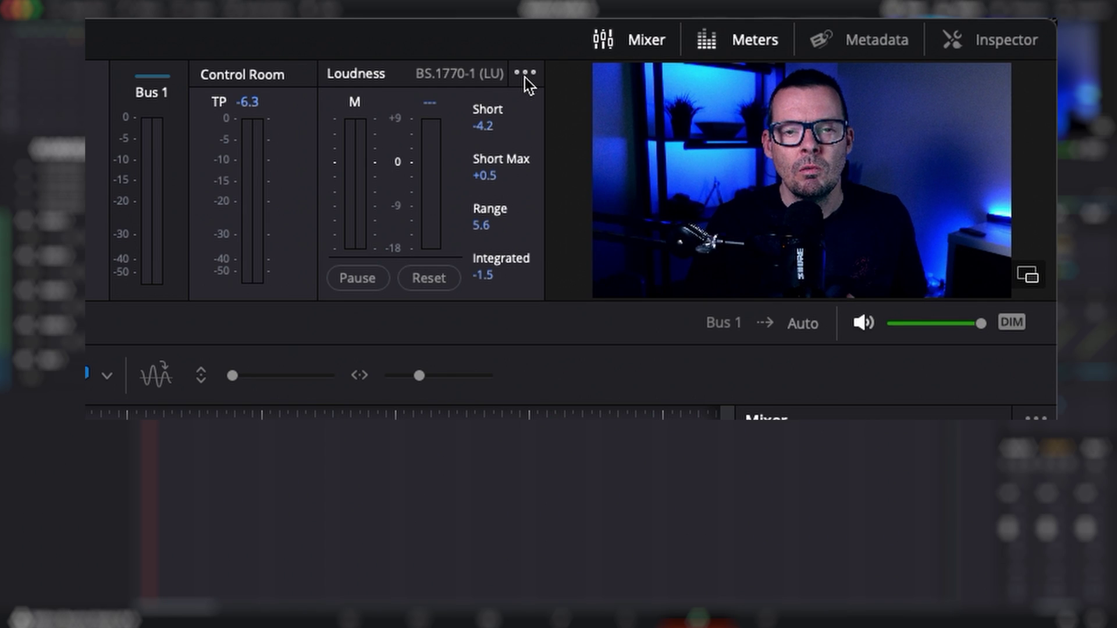
Configure the loudness meter to lock metering to transport, use the absolute scale and follow the BS.1770-4 standard.
{"action": "left_click", "coordinate": [854, 27]}
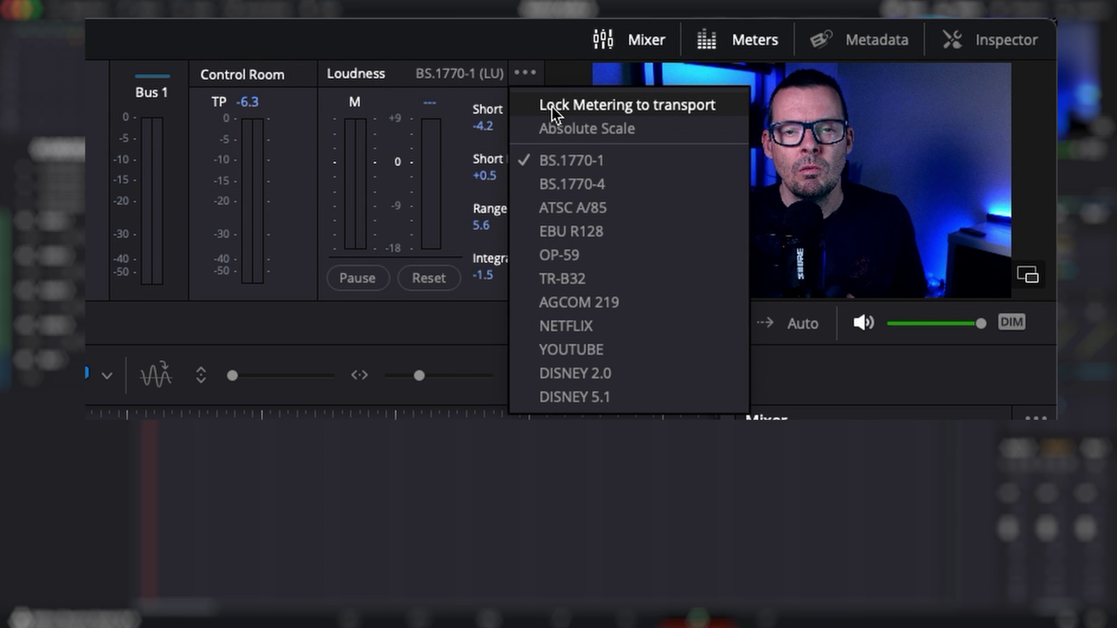
{"action": "left_click", "coordinate": [552, 108]}
{"action": "left_click", "coordinate": [526, 78]}
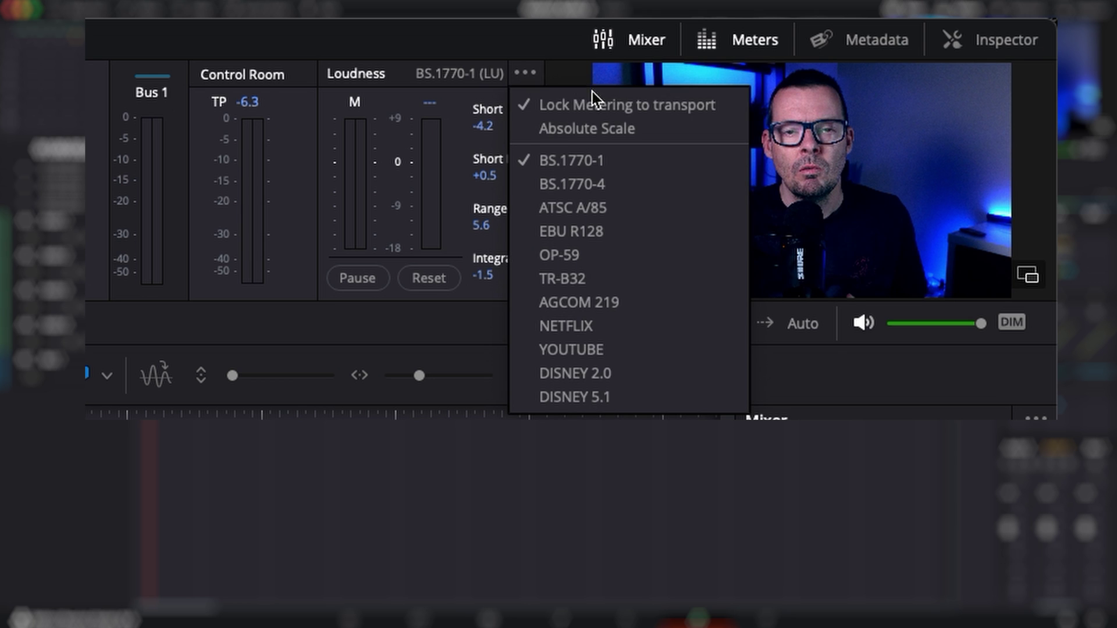
{"action": "left_click", "coordinate": [595, 130]}
{"action": "left_click", "coordinate": [594, 129]}
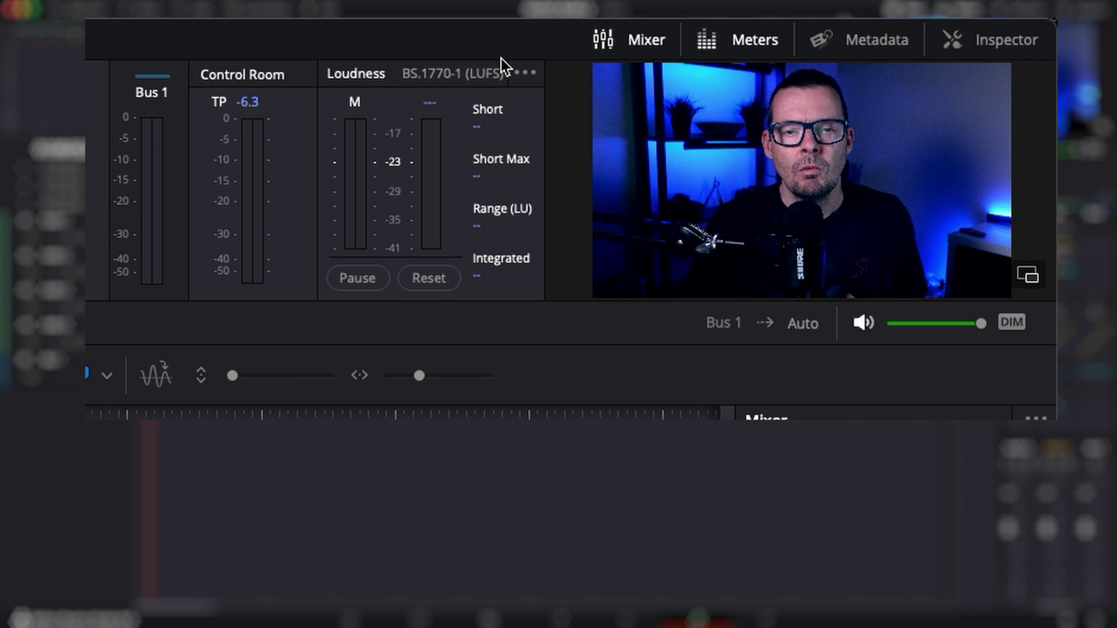
{"action": "left_click", "coordinate": [527, 74]}
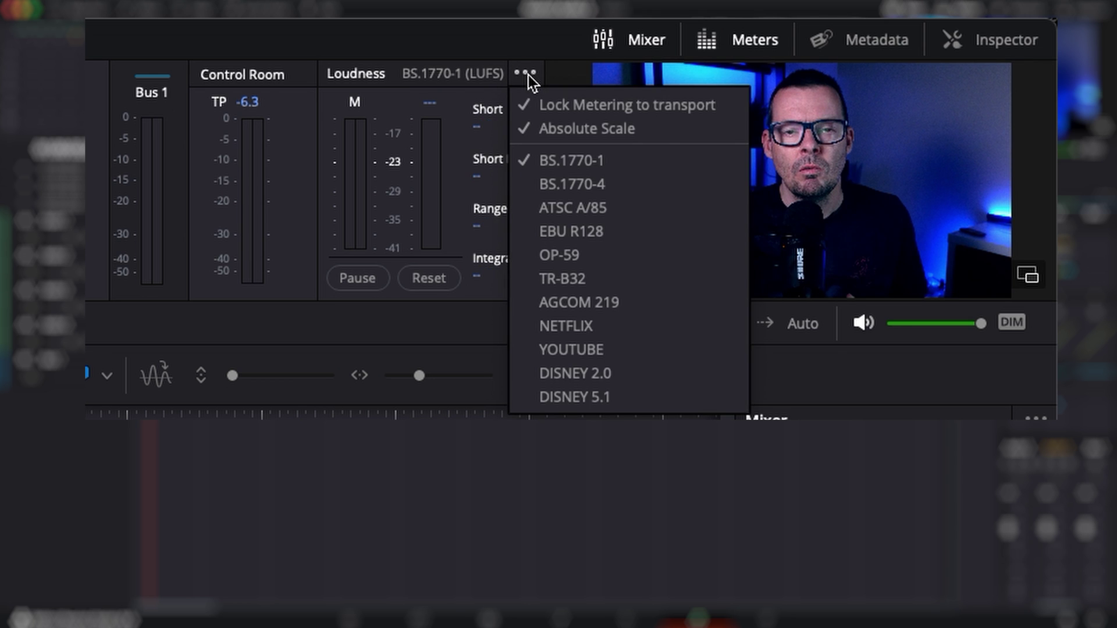
{"action": "left_click", "coordinate": [571, 186]}
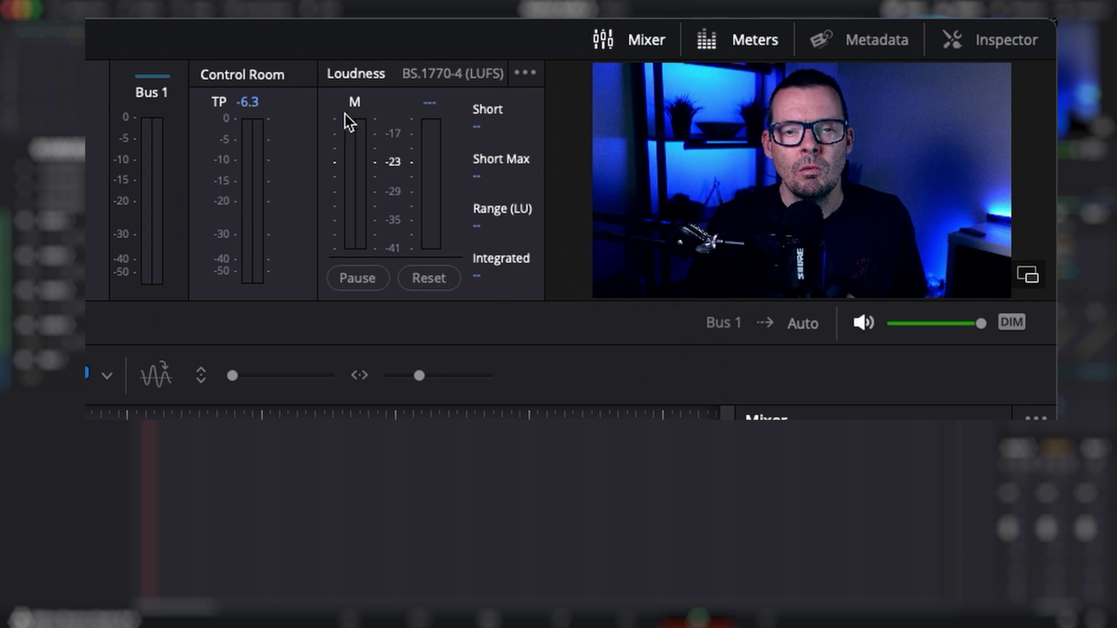
Reset the loudness meter, start metering and play the beginning of the timeline to measure the dialogue's integrated loudness.
{"action": "left_click", "coordinate": [436, 285]}
{"action": "left_click", "coordinate": [358, 279]}
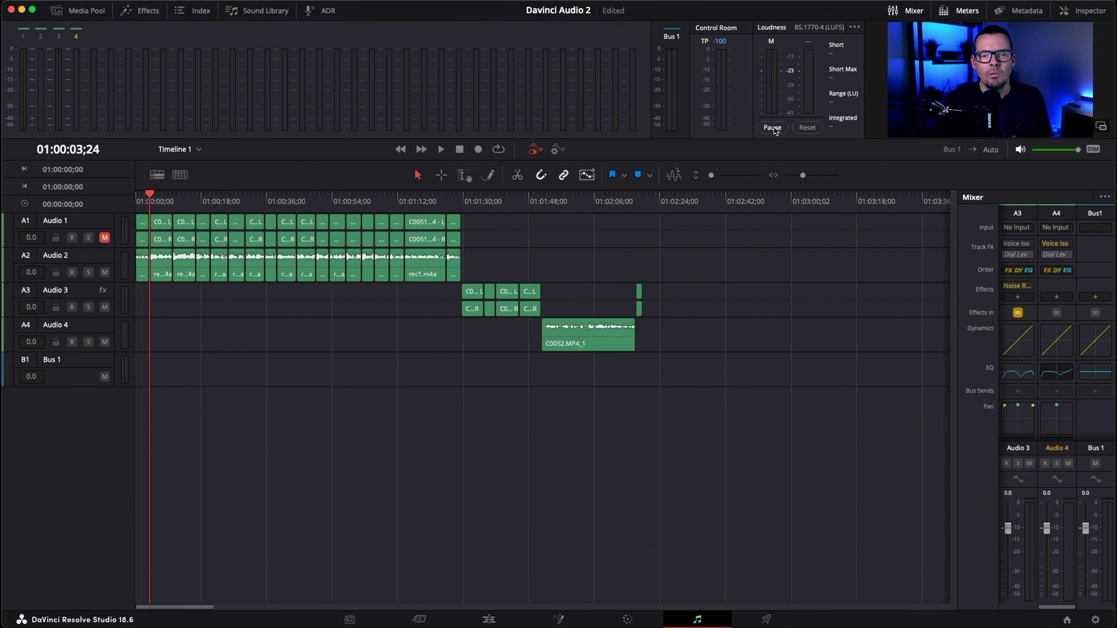
{"action": "key", "text": "space"}
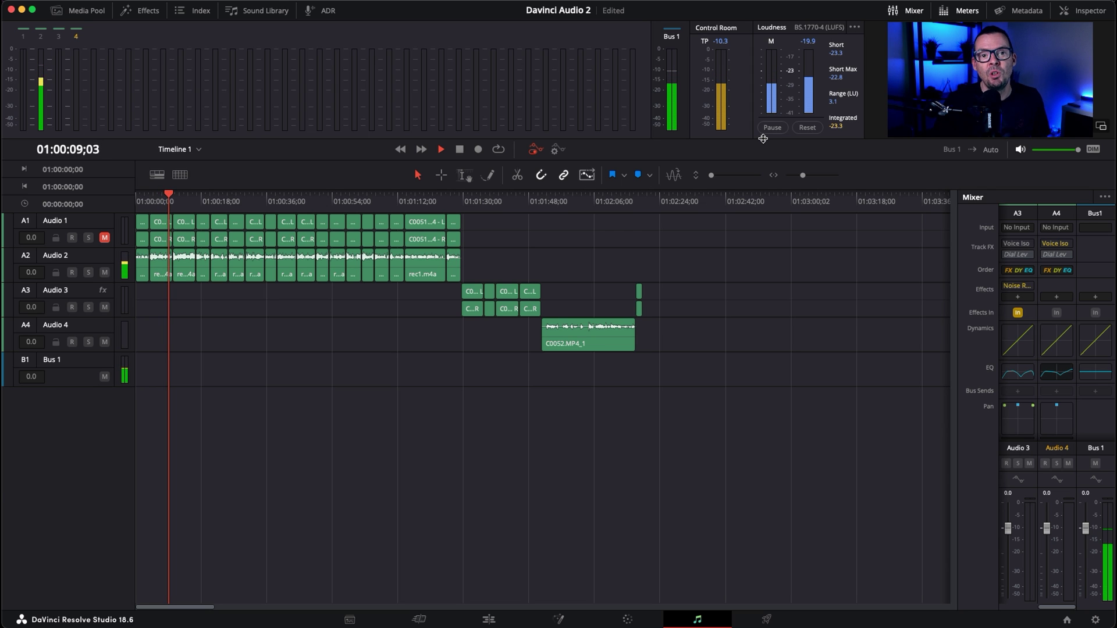
{"action": "key", "text": "space"}
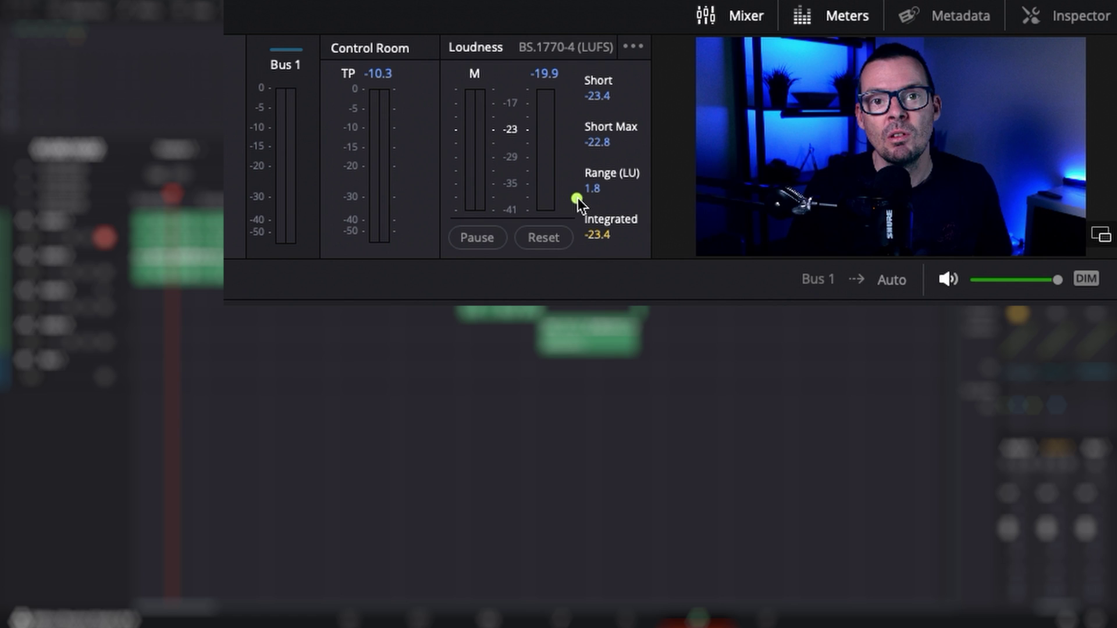
{"action": "mouse_move", "coordinate": [574, 197]}
{"action": "left_mouse_down"}
{"action": "mouse_move", "coordinate": [661, 198]}
{"action": "mouse_move", "coordinate": [650, 263]}
{"action": "mouse_move", "coordinate": [554, 257]}
{"action": "left_mouse_up"}
{"action": "mouse_move", "coordinate": [571, 198]}
{"action": "left_mouse_down"}
{"action": "mouse_move", "coordinate": [653, 197]}
{"action": "mouse_move", "coordinate": [649, 256]}
{"action": "left_mouse_up"}
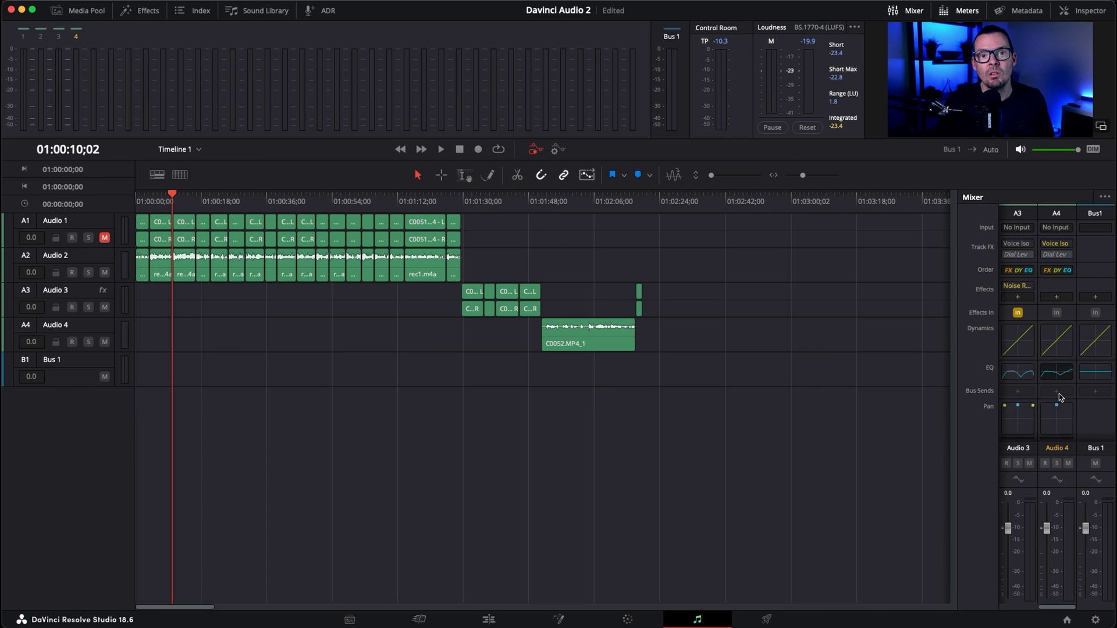
Open the Dynamics settings of Audio 2, enable the Compressor and place the window clear of the loudness meter.
{"action": "scroll", "coordinate": [1087, 271], "scroll_direction": "left", "scroll_amount": 3}
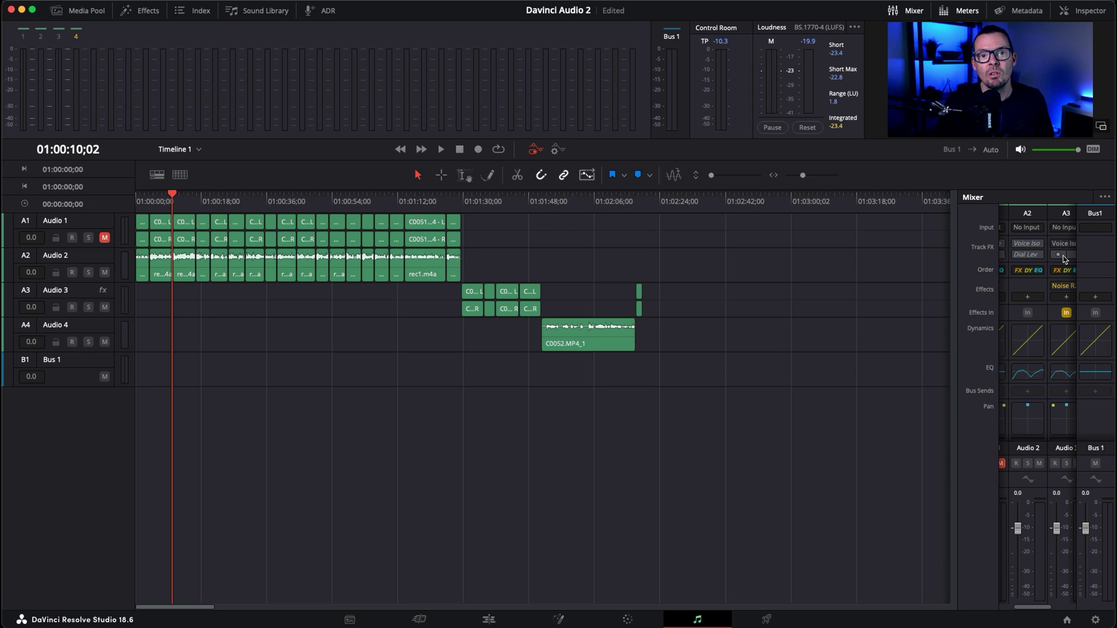
{"action": "double_click", "coordinate": [1030, 344]}
{"action": "left_click_drag", "start_coordinate": [593, 88], "coordinate": [730, 145]}
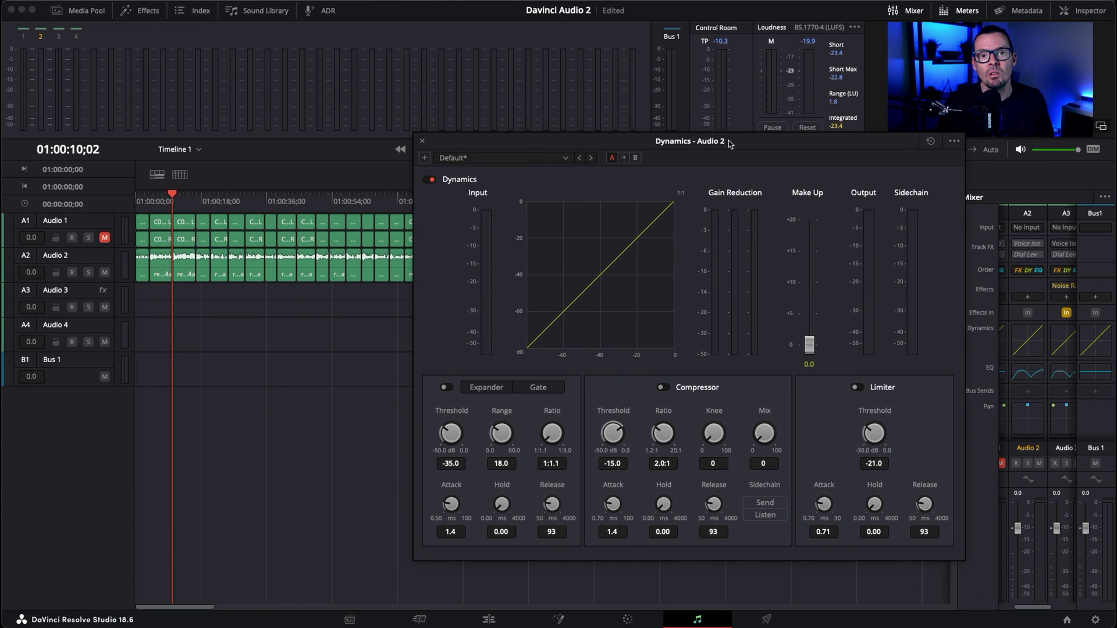
{"action": "left_click", "coordinate": [665, 388]}
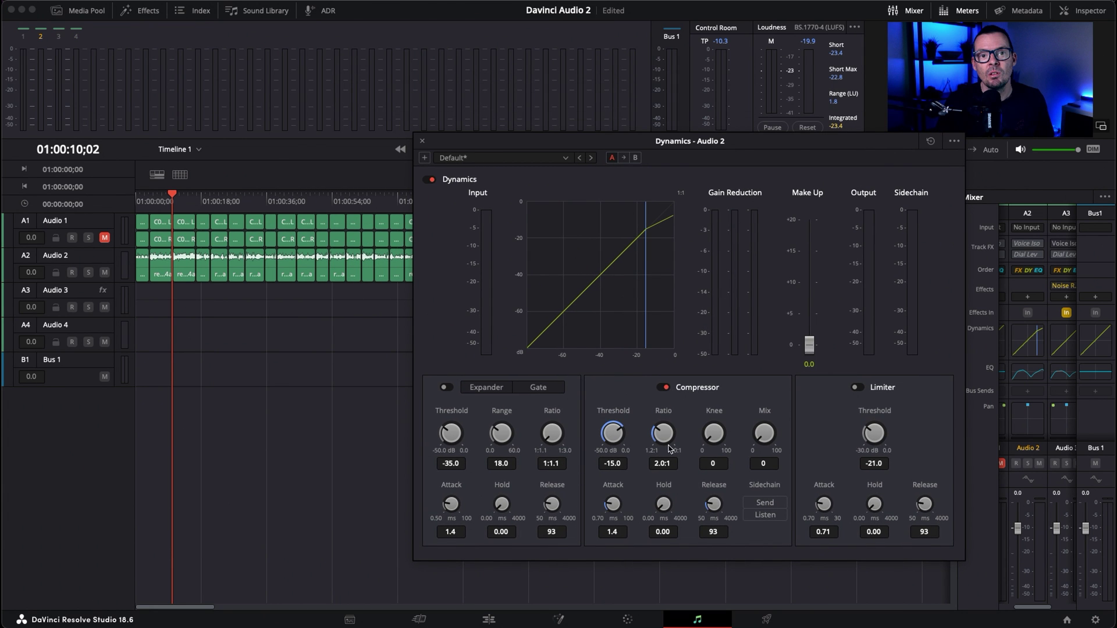
{"action": "left_click_drag", "start_coordinate": [705, 146], "coordinate": [703, 178]}
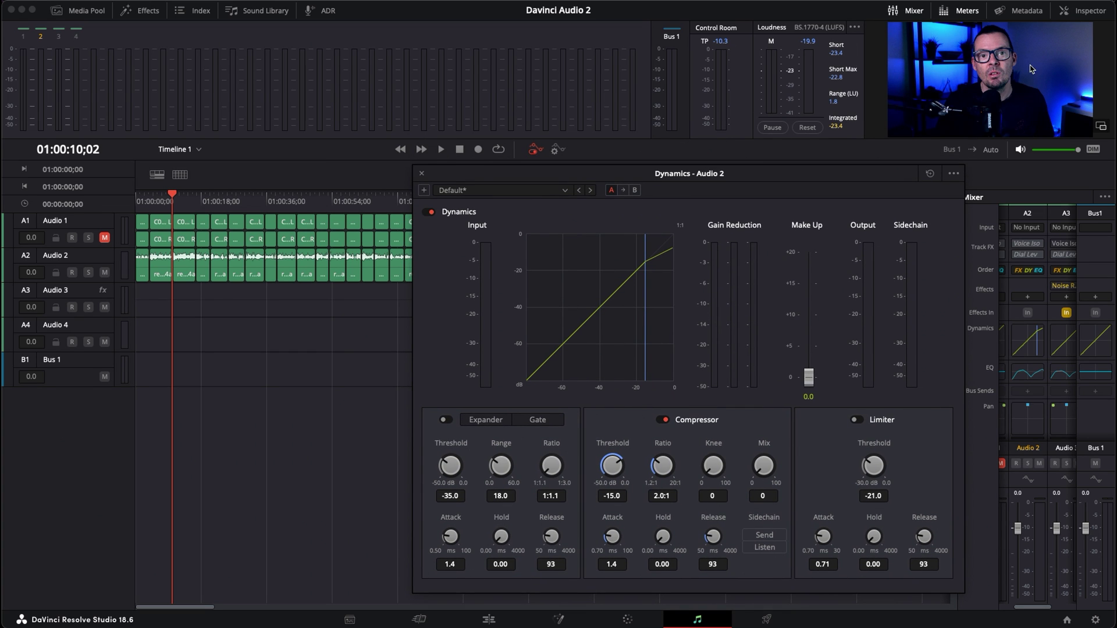
Reset the loudness meter and play the dialogue with the compressor enabled to measure its loudness.
{"action": "left_click", "coordinate": [806, 129]}
{"action": "left_click", "coordinate": [806, 130]}
{"action": "key", "text": "space"}
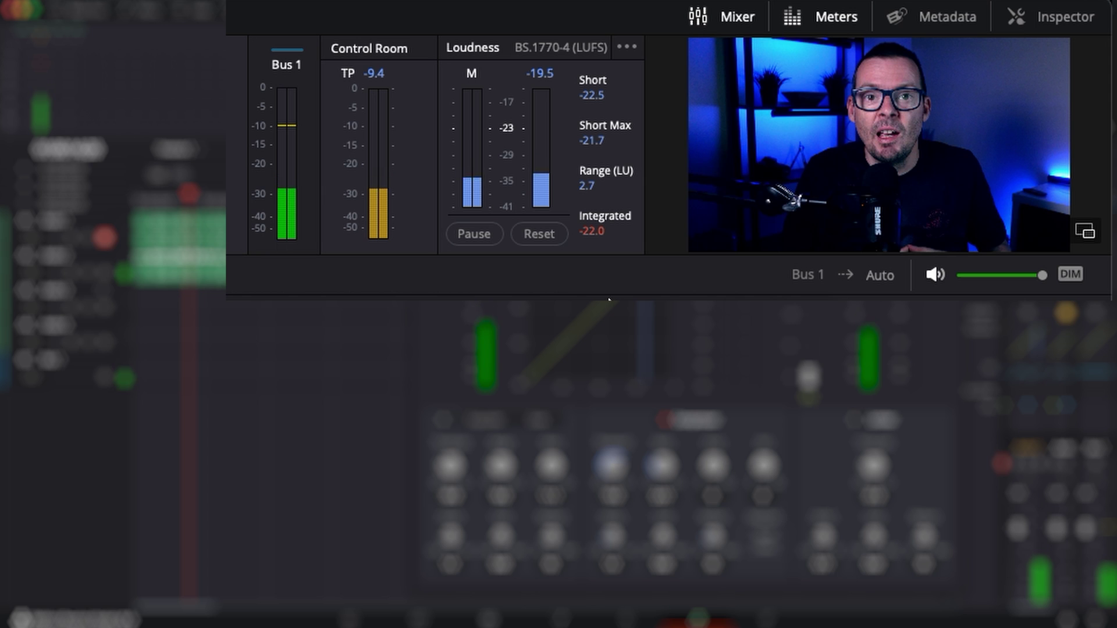
{"action": "key", "text": "space"}
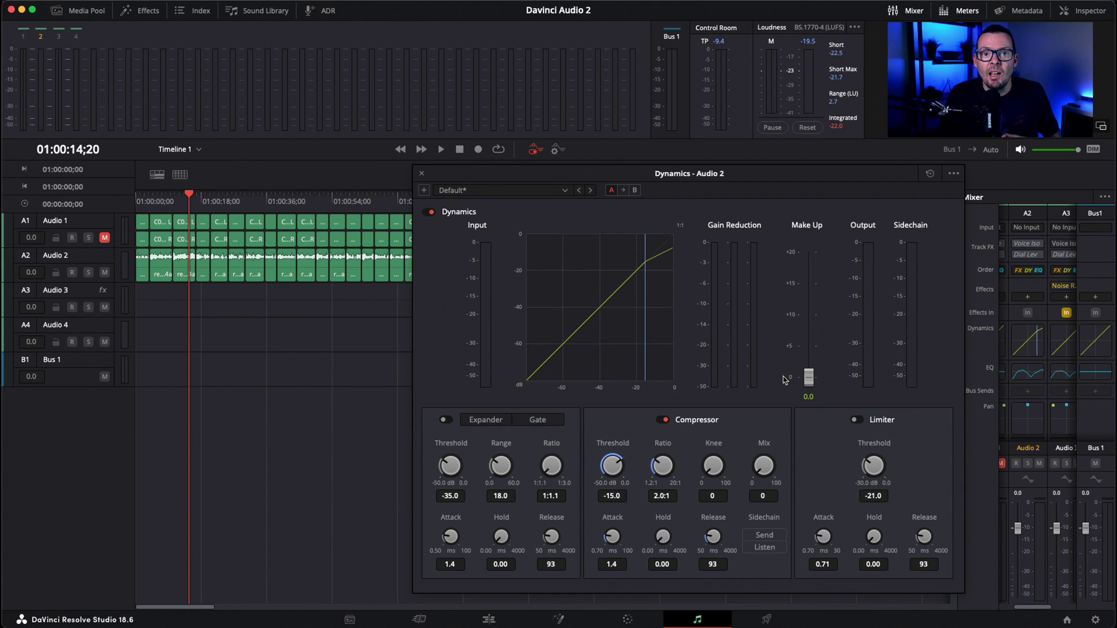
Raise the Audio 2 make-up gain to 5.6 dB, reset the loudness meter and play the dialogue to measure it.
{"action": "left_click_drag", "start_coordinate": [812, 381], "coordinate": [812, 344]}
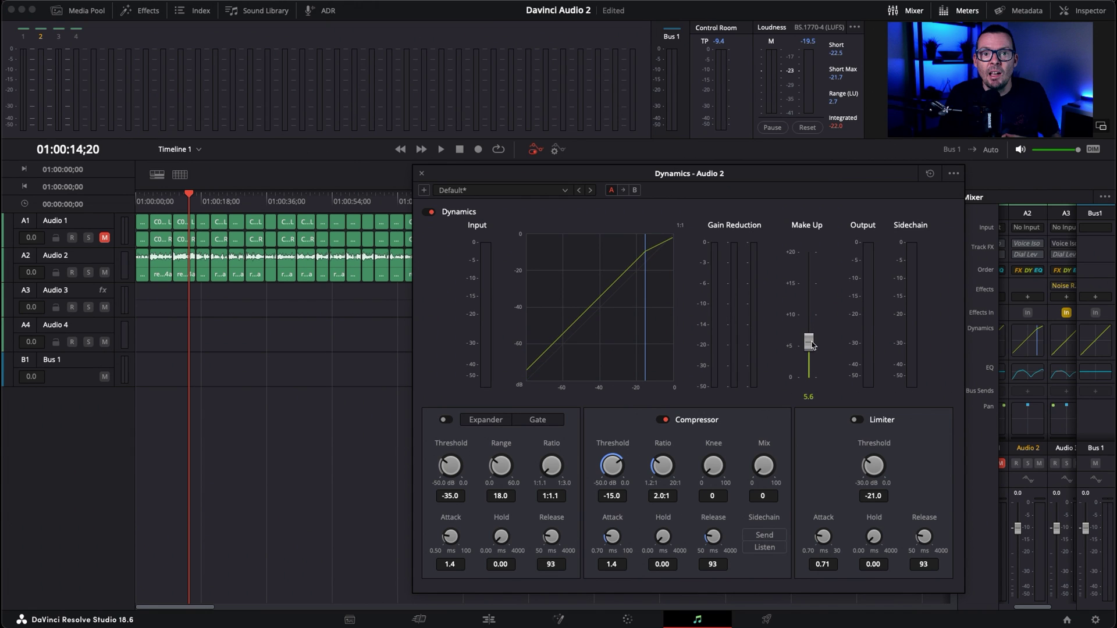
{"action": "left_click", "coordinate": [807, 127]}
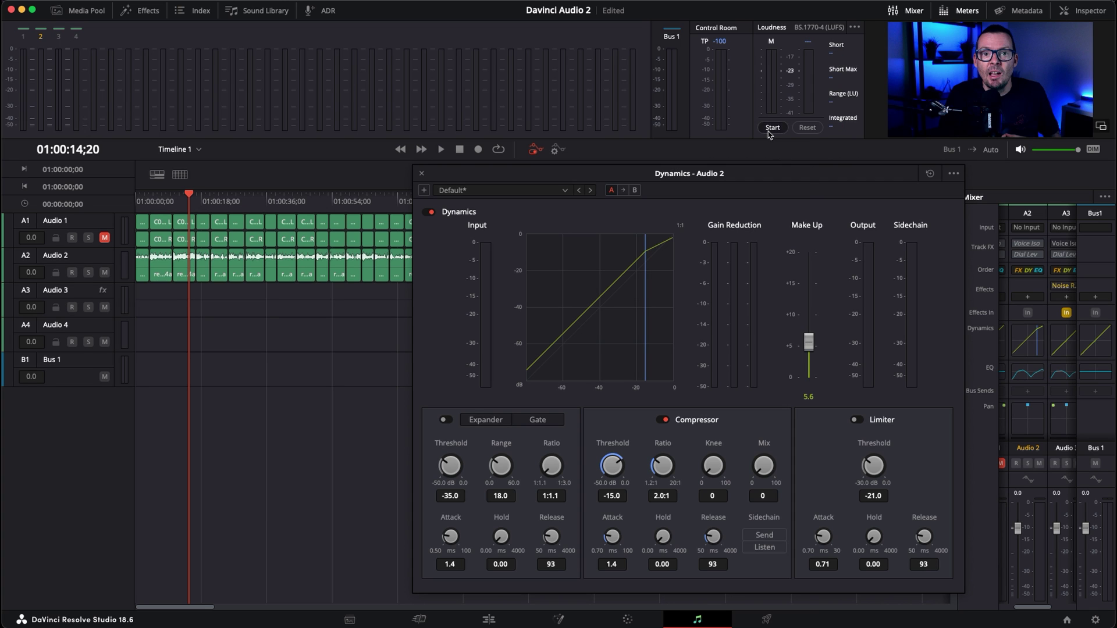
{"action": "key", "text": "space"}
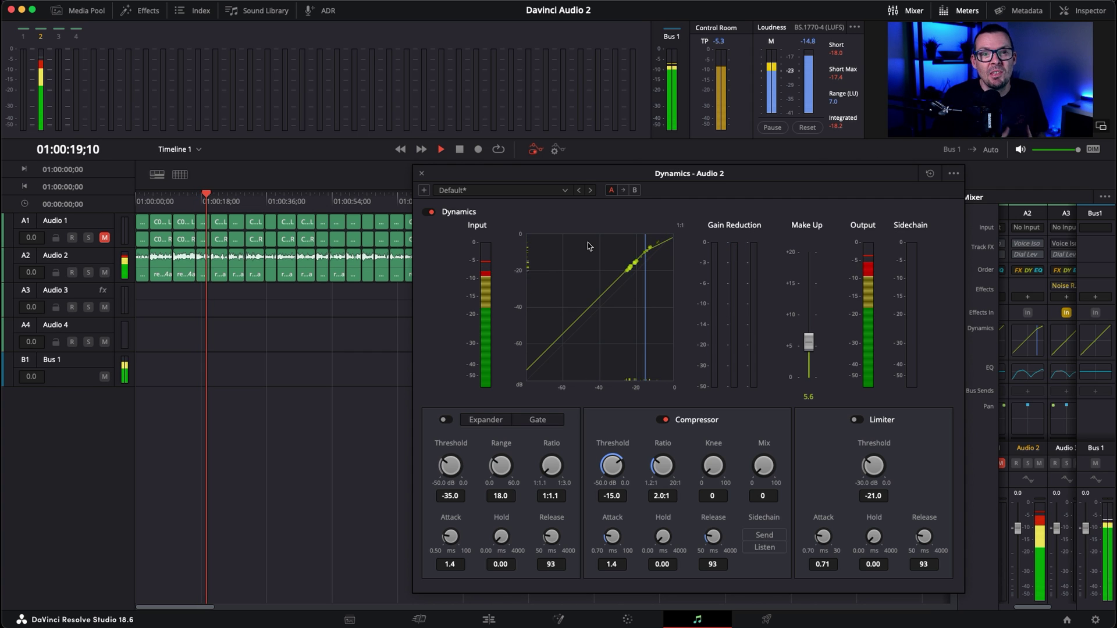
{"action": "key", "text": "space"}
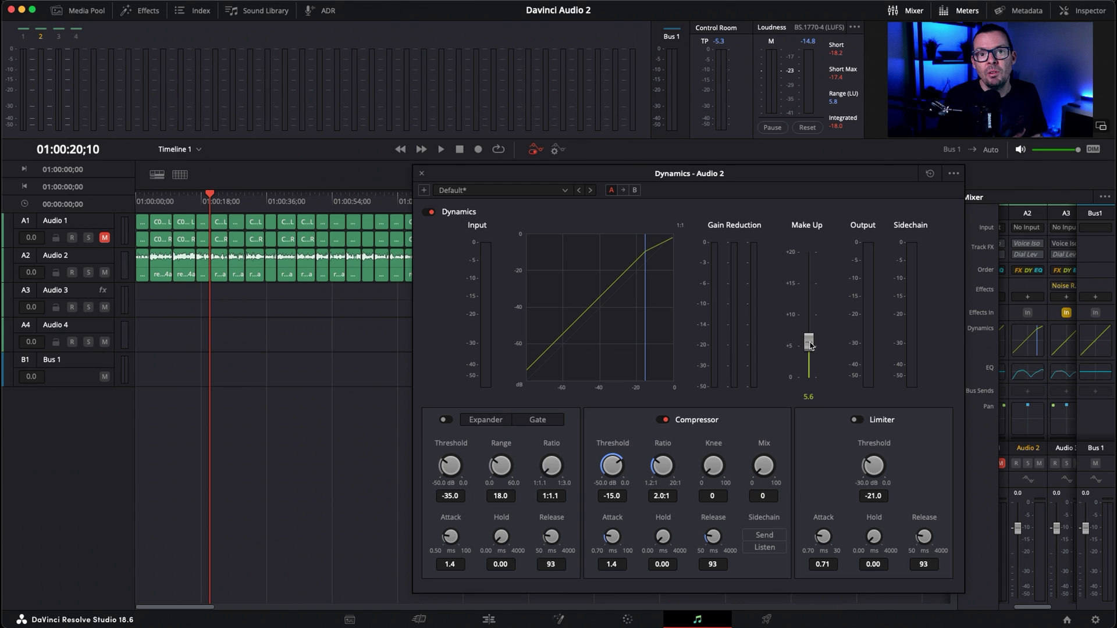
Lower the Audio 2 compressor threshold to -22.6 dB, raise make-up gain to 9.6 dB and measure the loudness from a reset meter.
{"action": "left_click_drag", "start_coordinate": [810, 345], "coordinate": [809, 343]}
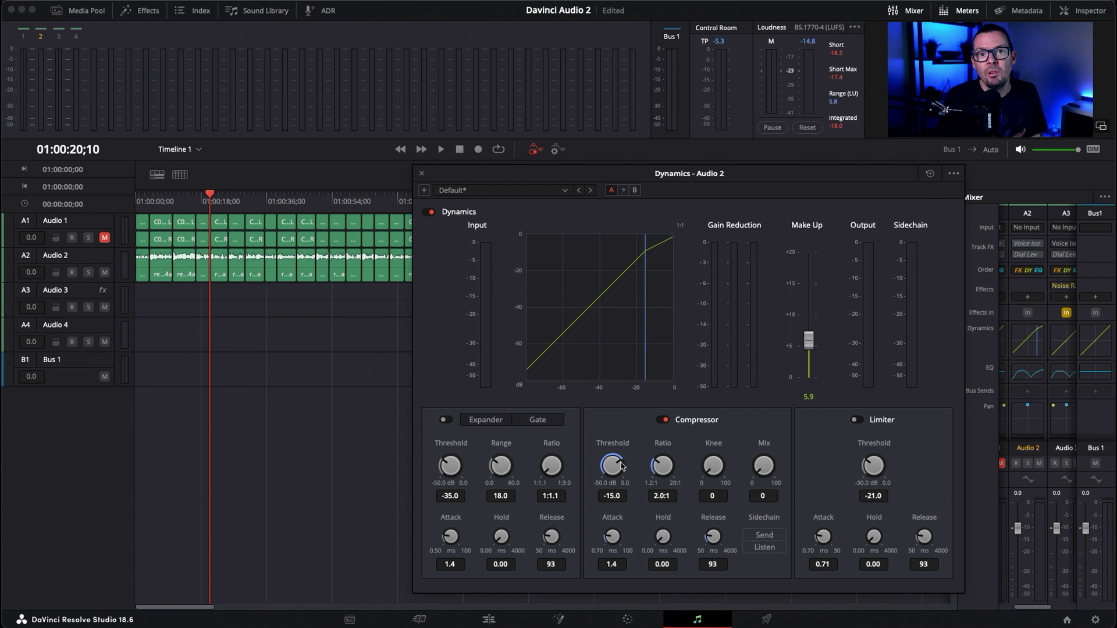
{"action": "left_click_drag", "start_coordinate": [621, 463], "coordinate": [580, 461]}
{"action": "left_click_drag", "start_coordinate": [808, 339], "coordinate": [811, 319]}
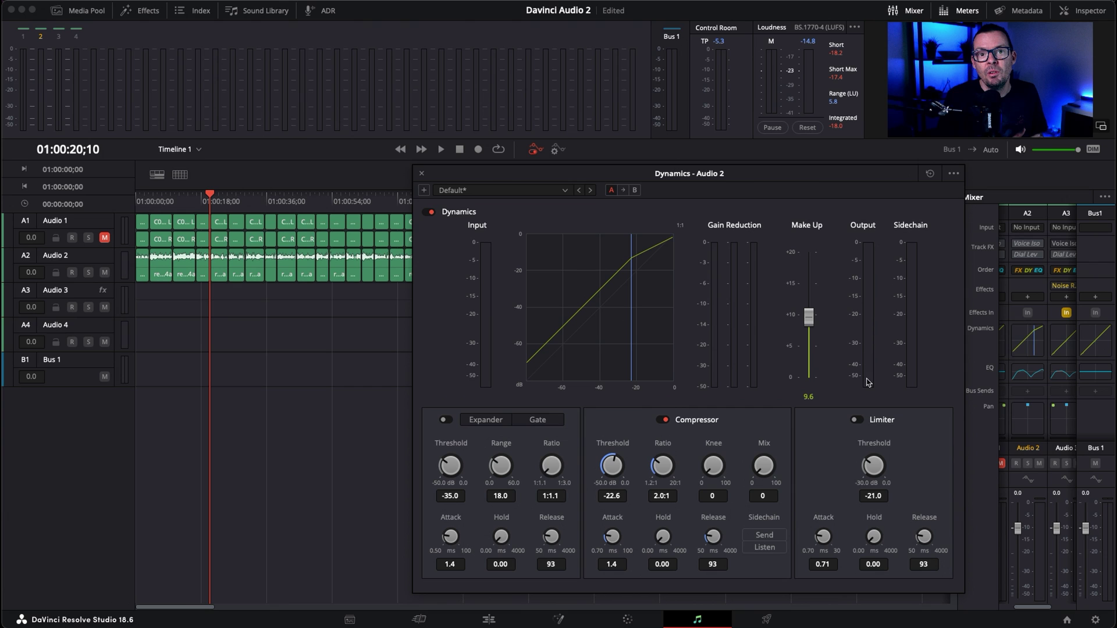
{"action": "left_click", "coordinate": [806, 128]}
{"action": "key", "text": "space"}
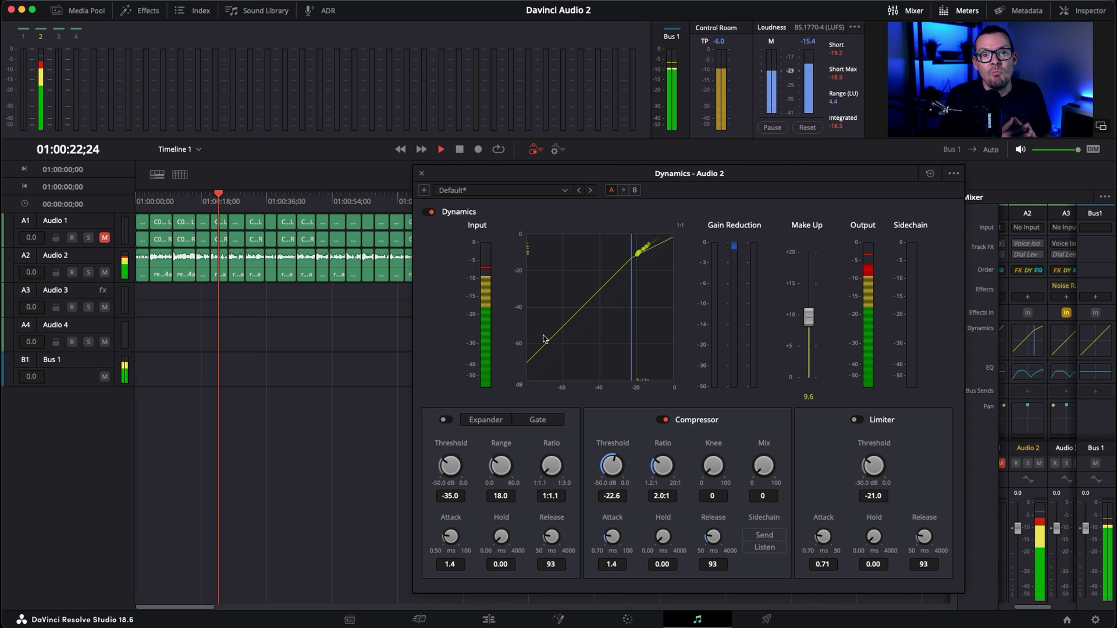
Raise the Audio 2 make-up gain gradually to 12.8 dB while playing the dialogue and checking the loudness.
{"action": "scroll", "coordinate": [807, 333], "scroll_direction": "up", "scroll_amount": 3}
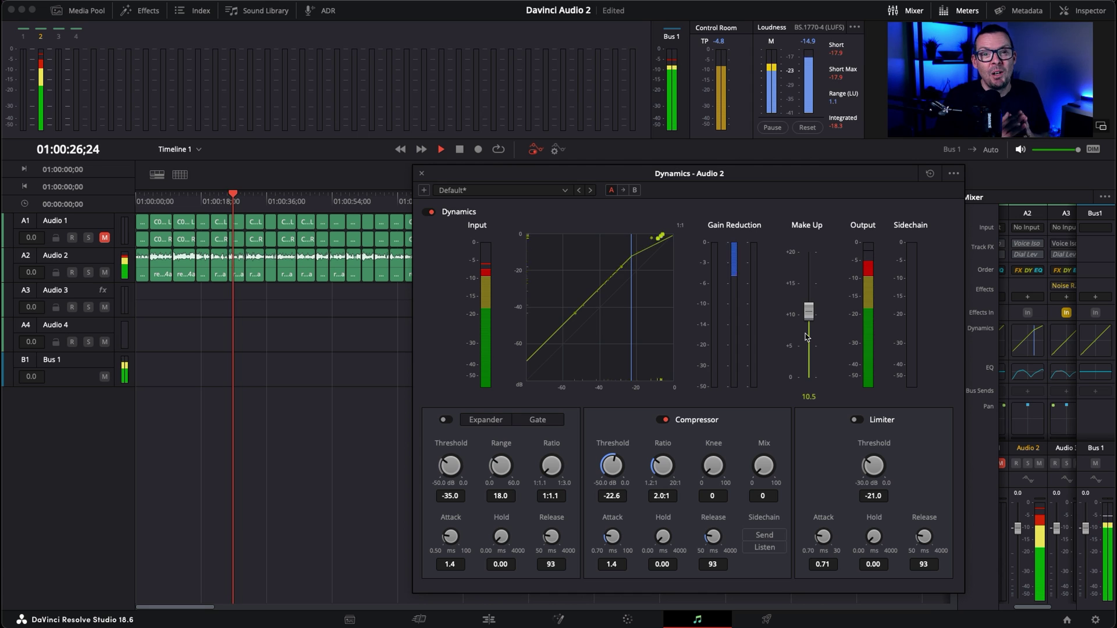
{"action": "scroll", "coordinate": [811, 313], "scroll_direction": "up", "scroll_amount": 4}
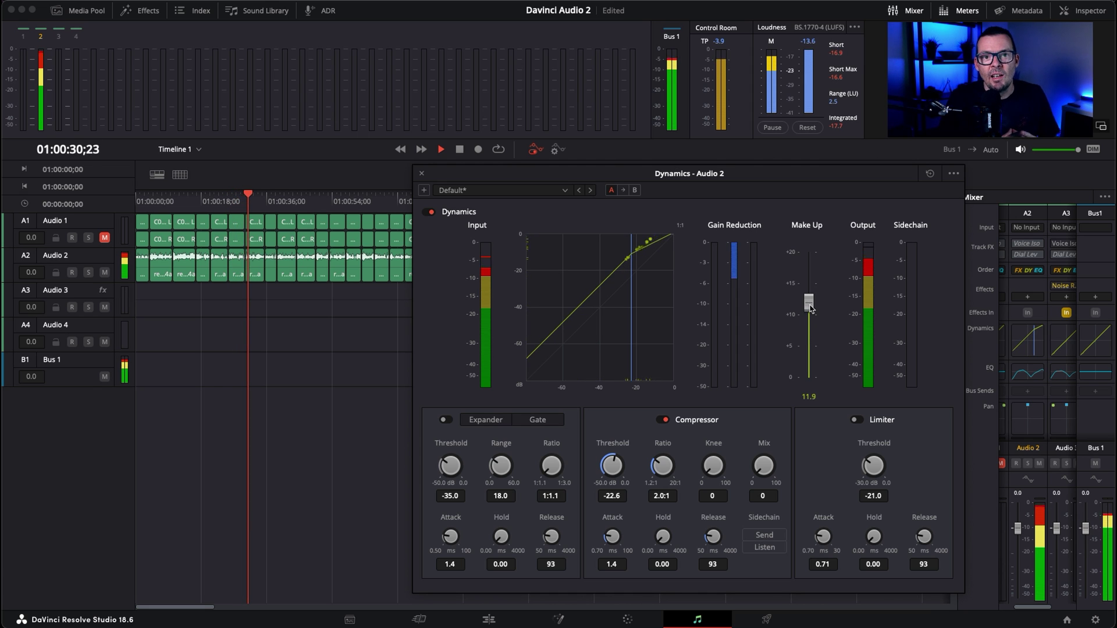
{"action": "key", "text": "space"}
{"action": "scroll", "coordinate": [810, 304], "scroll_direction": "up", "scroll_amount": 1}
{"action": "scroll", "coordinate": [811, 303], "scroll_direction": "up", "scroll_amount": 1}
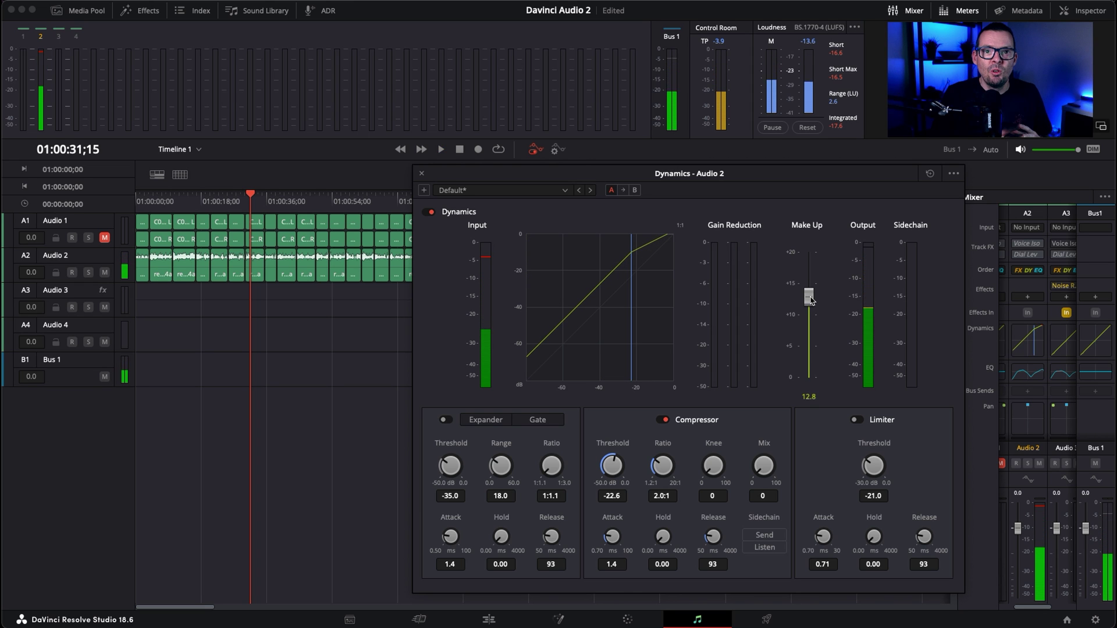
{"action": "key", "text": "space"}
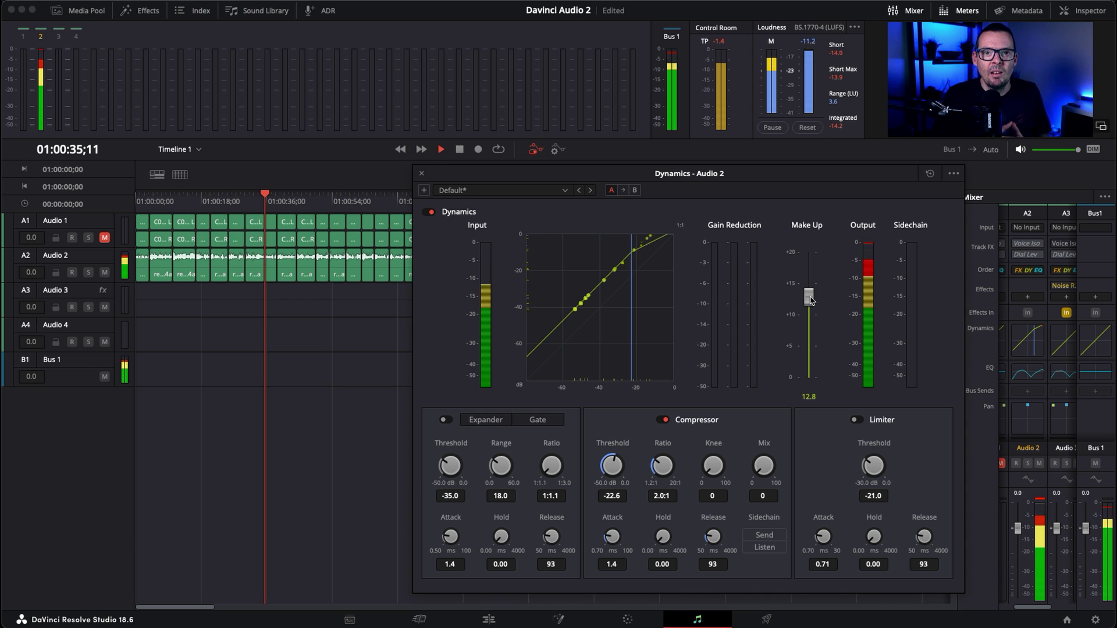
{"action": "key", "text": "space"}
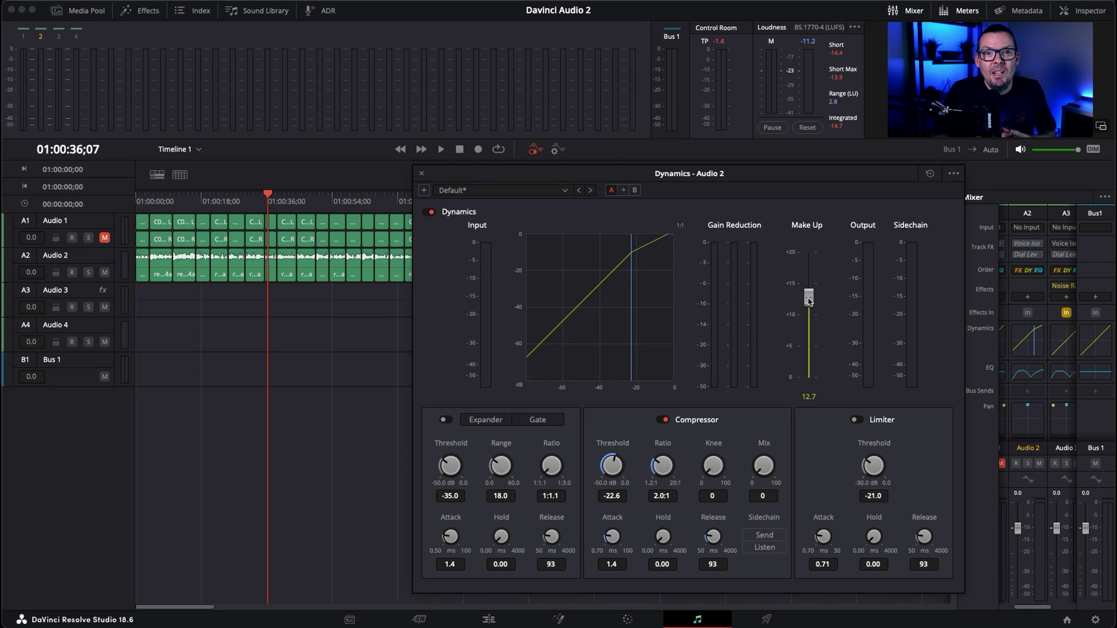
Lower the Audio 2 make-up gain to 11.6 dB, reset the loudness meter and play the dialogue to measure it.
{"action": "left_click_drag", "start_coordinate": [809, 300], "coordinate": [808, 307]}
{"action": "left_click", "coordinate": [807, 128]}
{"action": "key", "text": "space"}
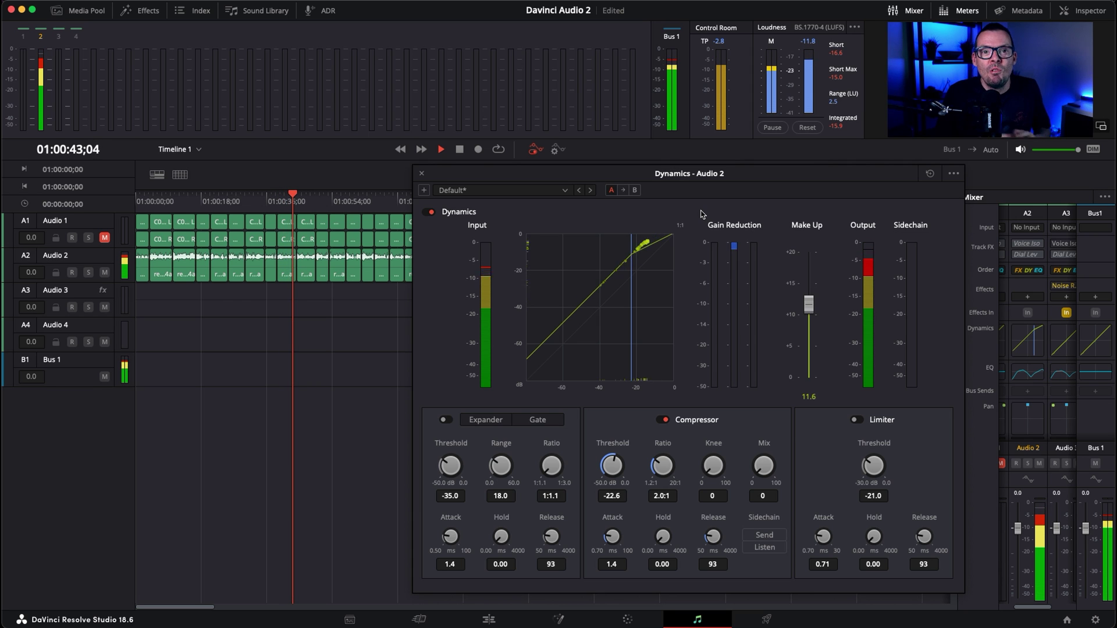
{"action": "key", "text": "space"}
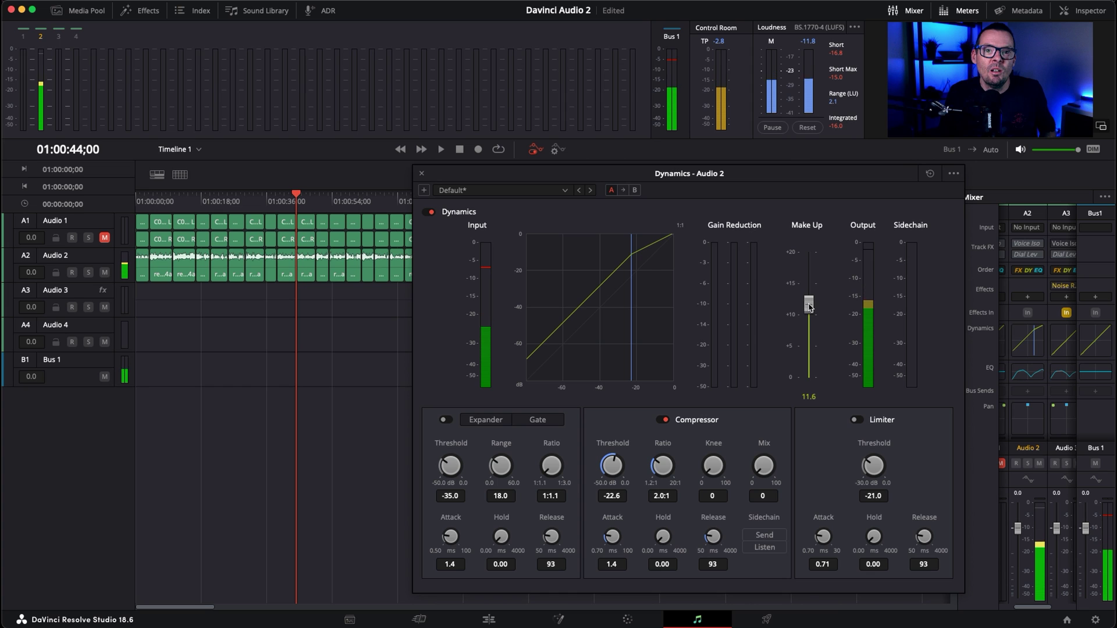
Set the Audio 2 make-up gain to 12.1 dB and play the dialogue to check its loudness.
{"action": "left_click_drag", "start_coordinate": [803, 300], "coordinate": [809, 302]}
{"action": "key", "text": "space"}
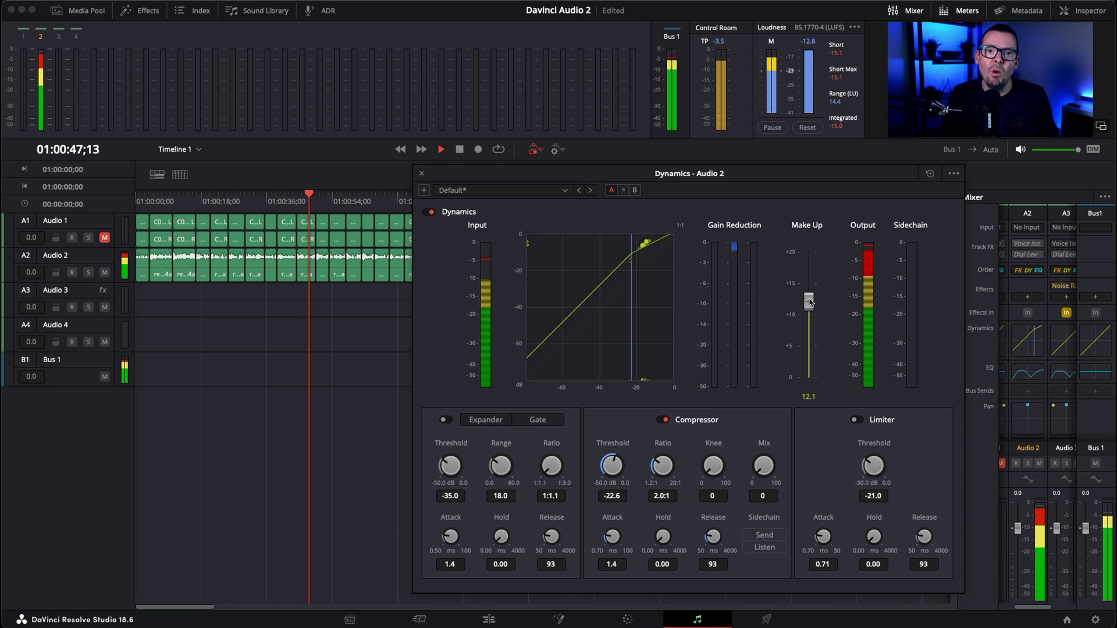
{"action": "key", "text": "space"}
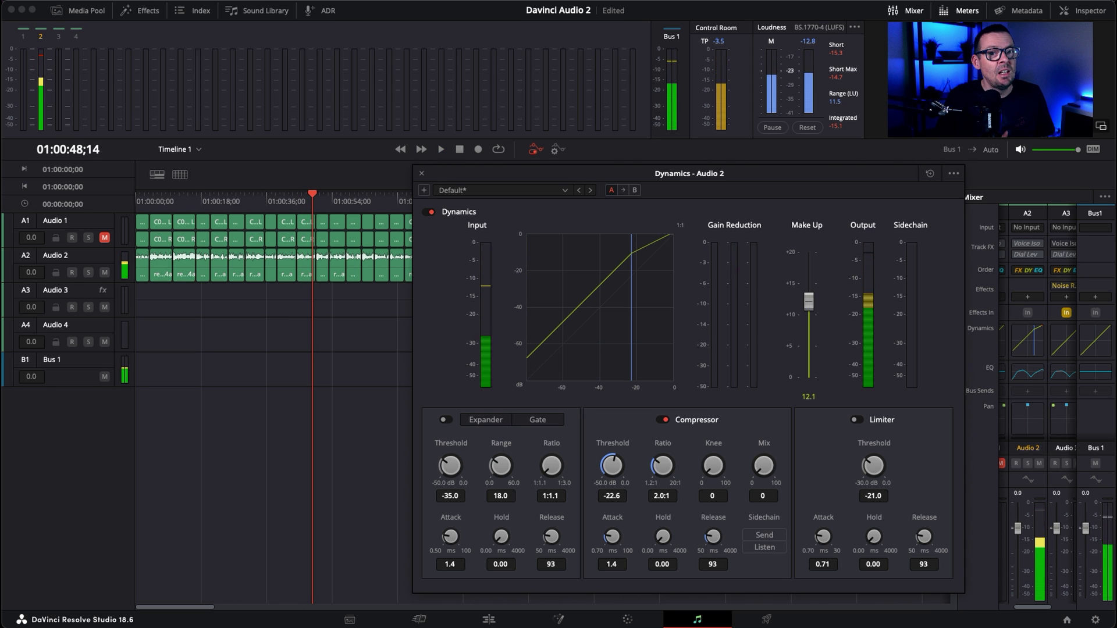
Save the project and close the Audio 2 Dynamics settings.
{"action": "key", "text": "ctrl+s"}
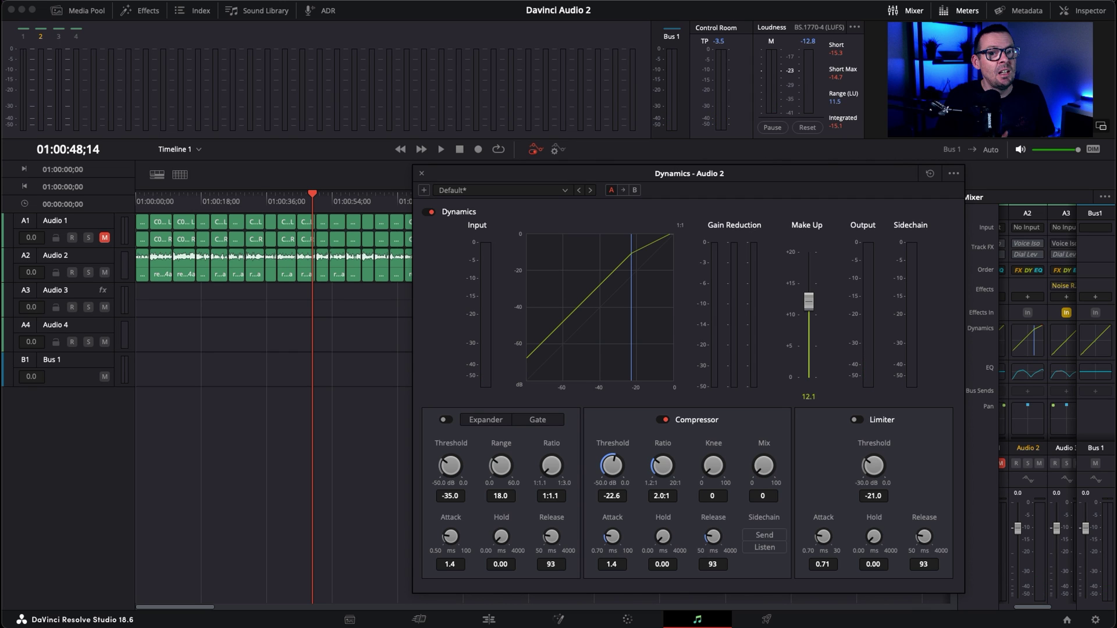
{"action": "key", "text": "Escape"}
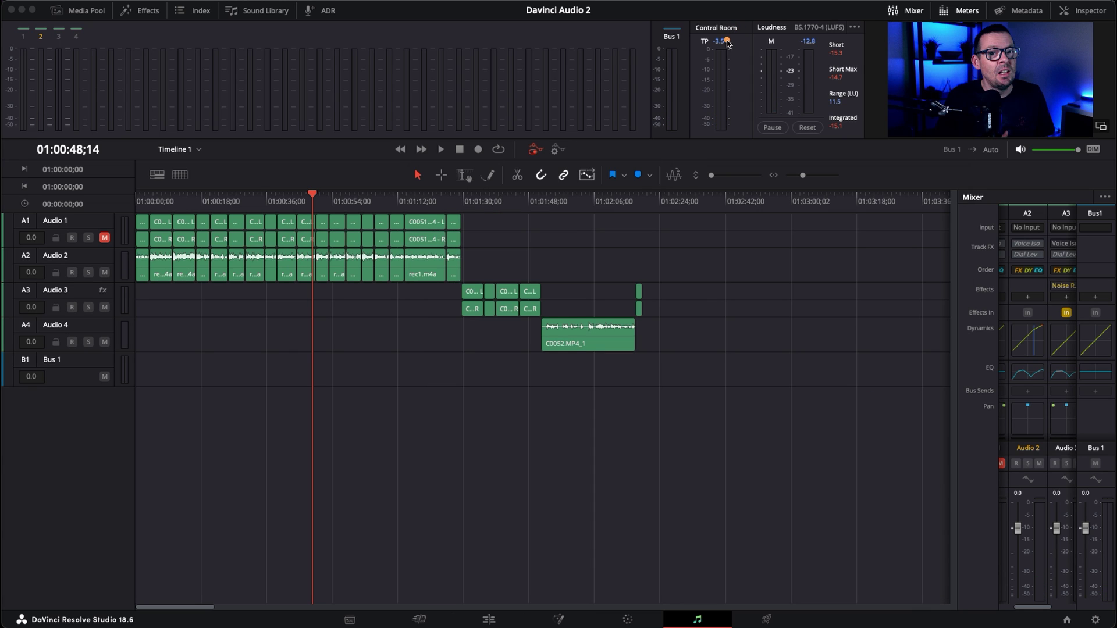